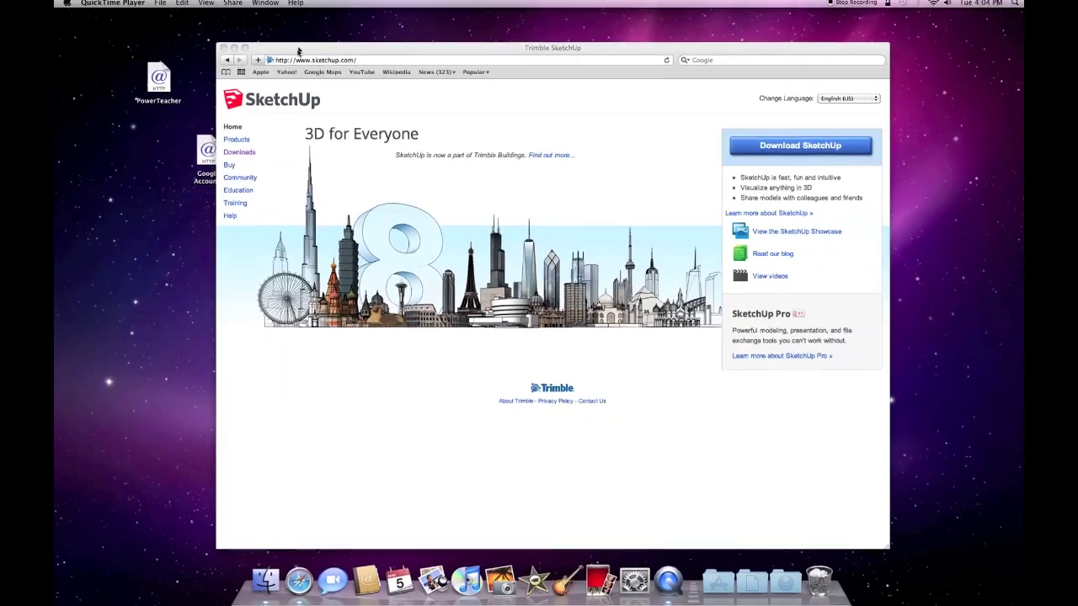
# - In Safari, request the free SketchUp 8 download from sketchup.com's downloads page
pyautogui.click(410, 107)
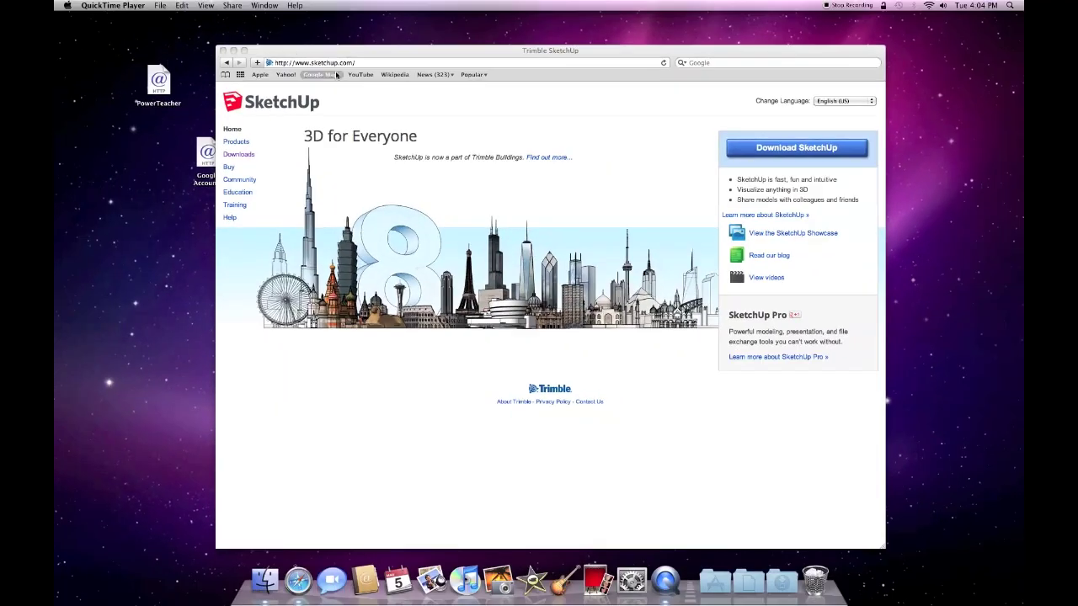
pyautogui.click(762, 152)
pyautogui.click(762, 149)
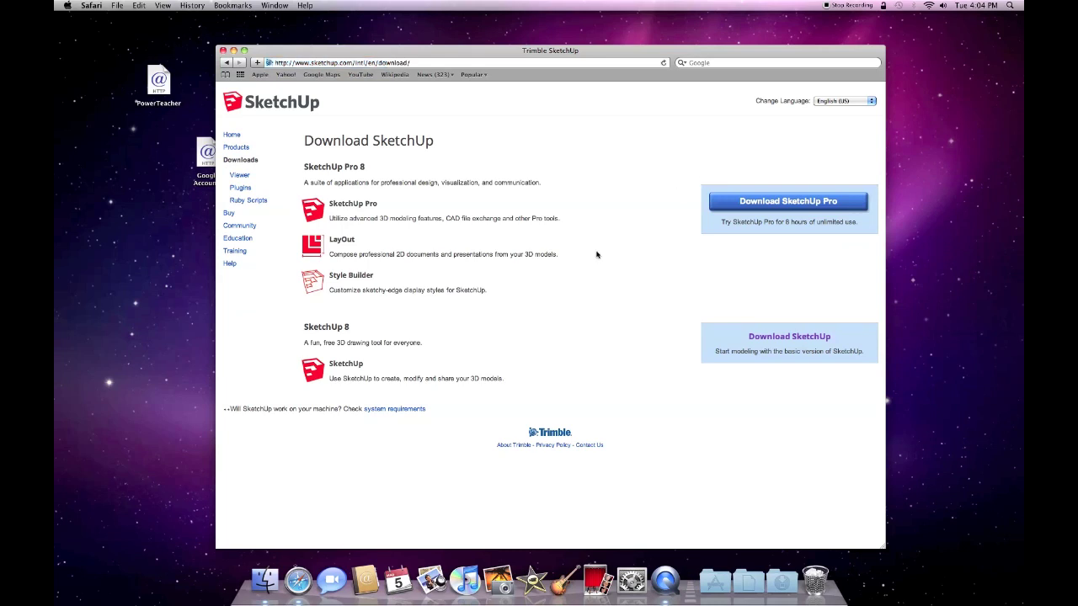
pyautogui.click(768, 338)
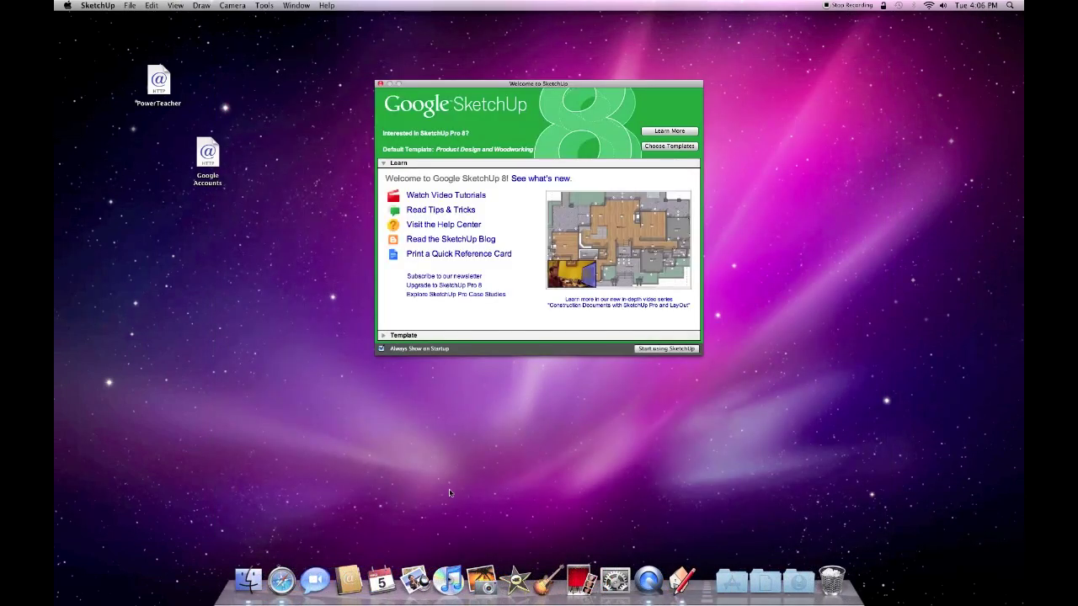
# - Start a new model from the Product Design and Woodworking - Inches template
pyautogui.click(656, 147)
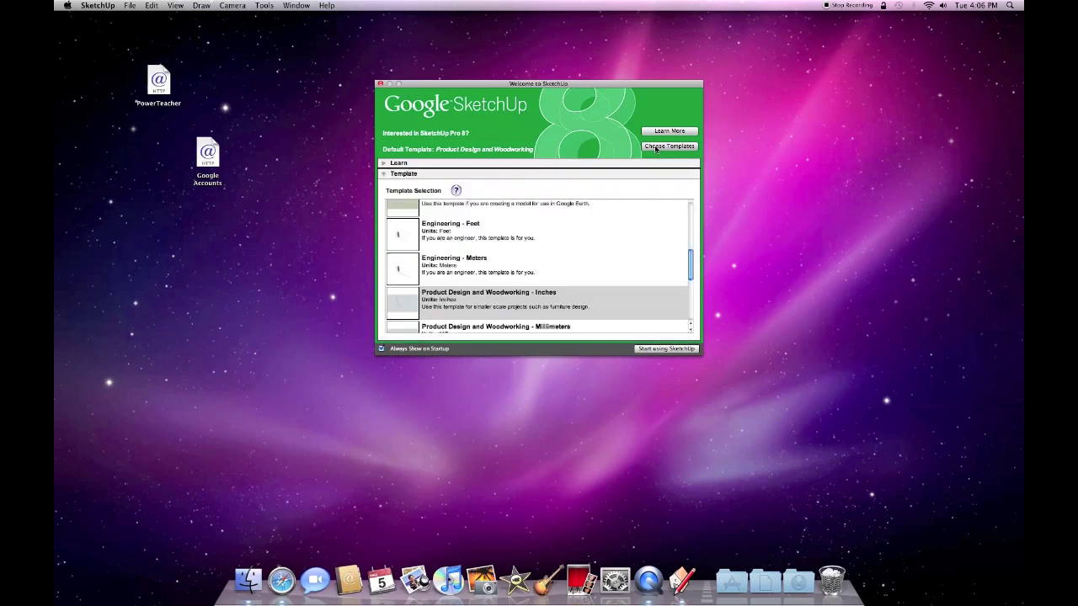
pyautogui.scroll(-3, 443, 307)
pyautogui.click(450, 282)
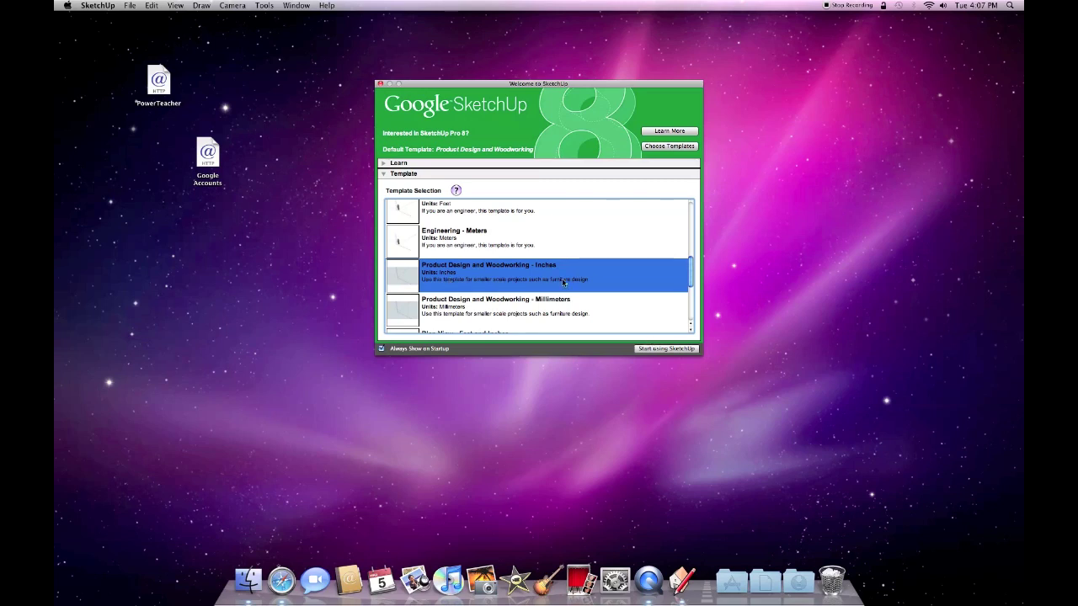
pyautogui.click(660, 348)
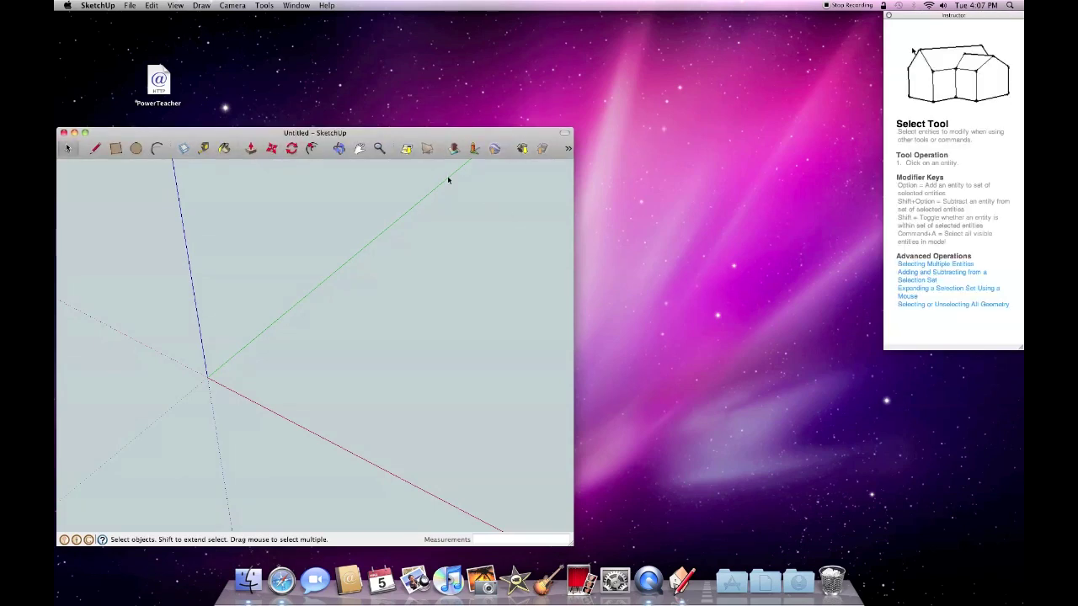
# - Move the window and switch the camera to Parallel Projection
pyautogui.moveTo(404, 136)
pyautogui.mouseDown()
pyautogui.moveTo(545, 83)
pyautogui.moveTo(553, 68)
pyautogui.mouseUp()
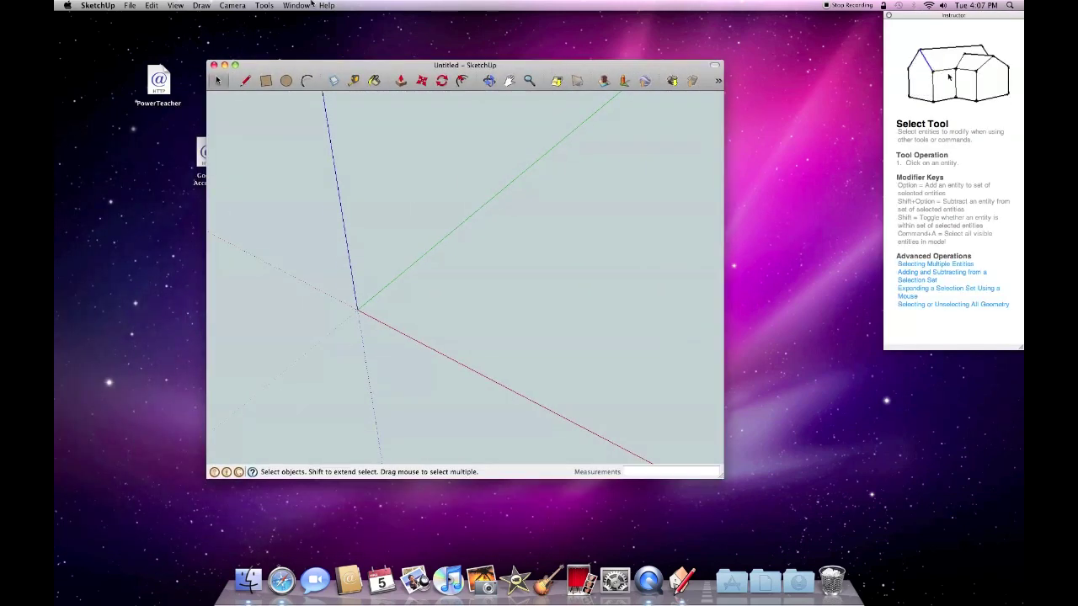
pyautogui.click(233, 5)
pyautogui.click(234, 5)
pyautogui.click(234, 5)
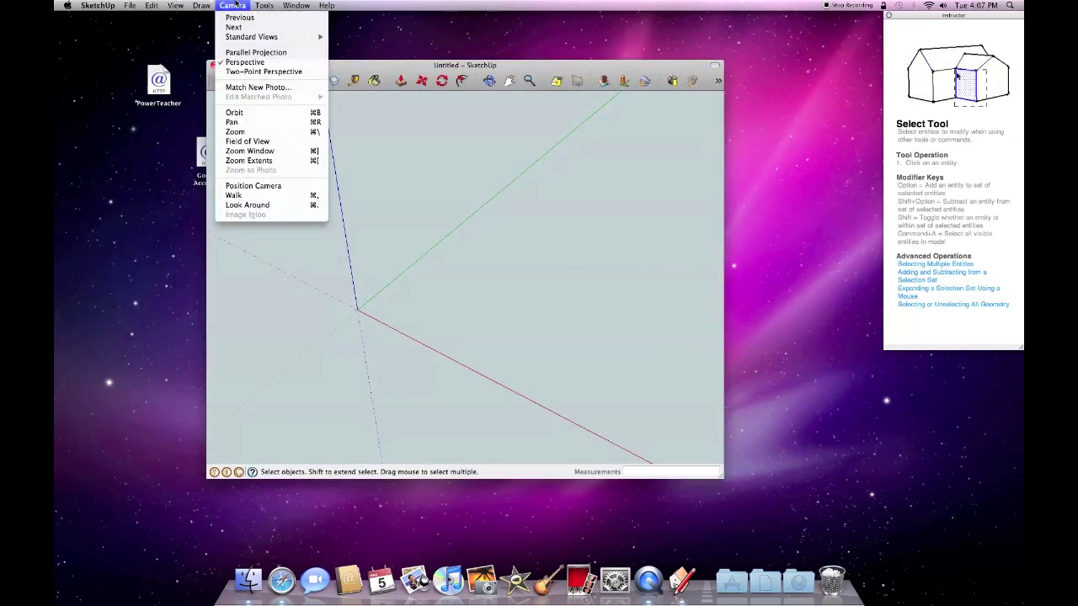
pyautogui.click(261, 53)
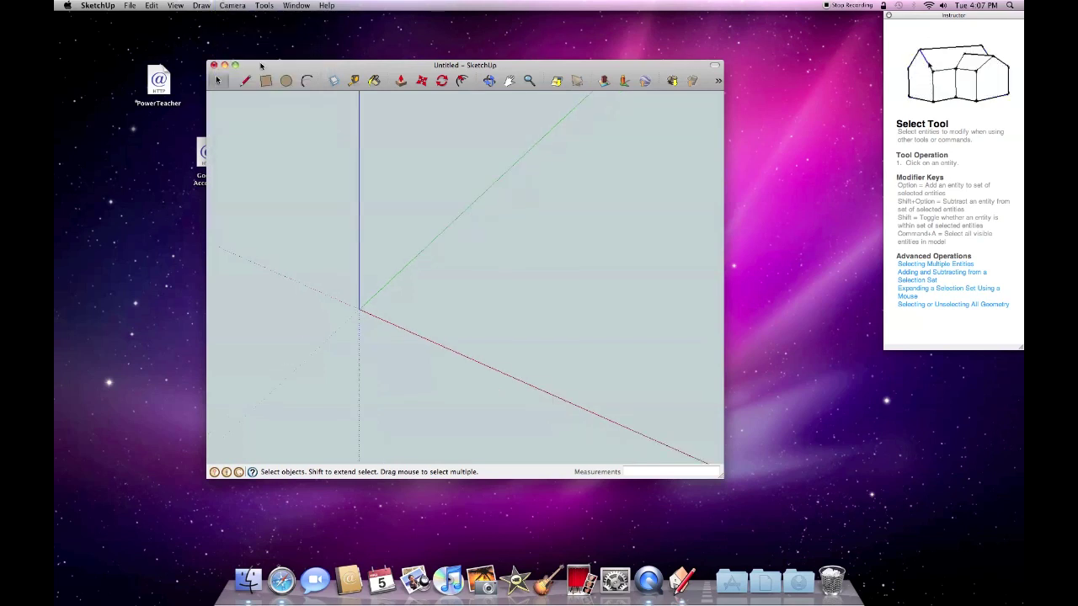
pyautogui.click(236, 7)
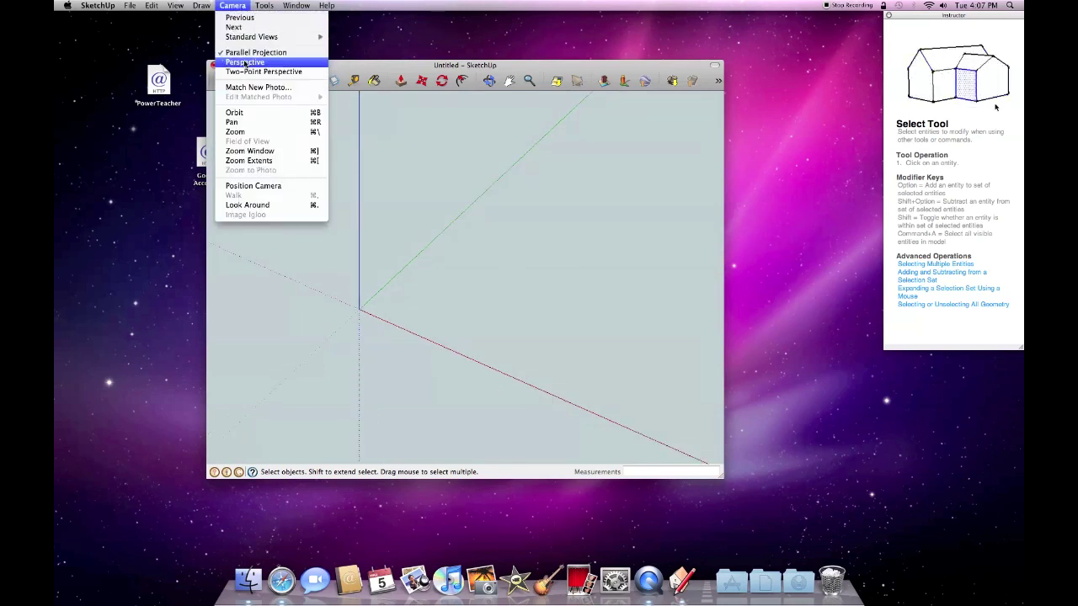
pyautogui.click(395, 192)
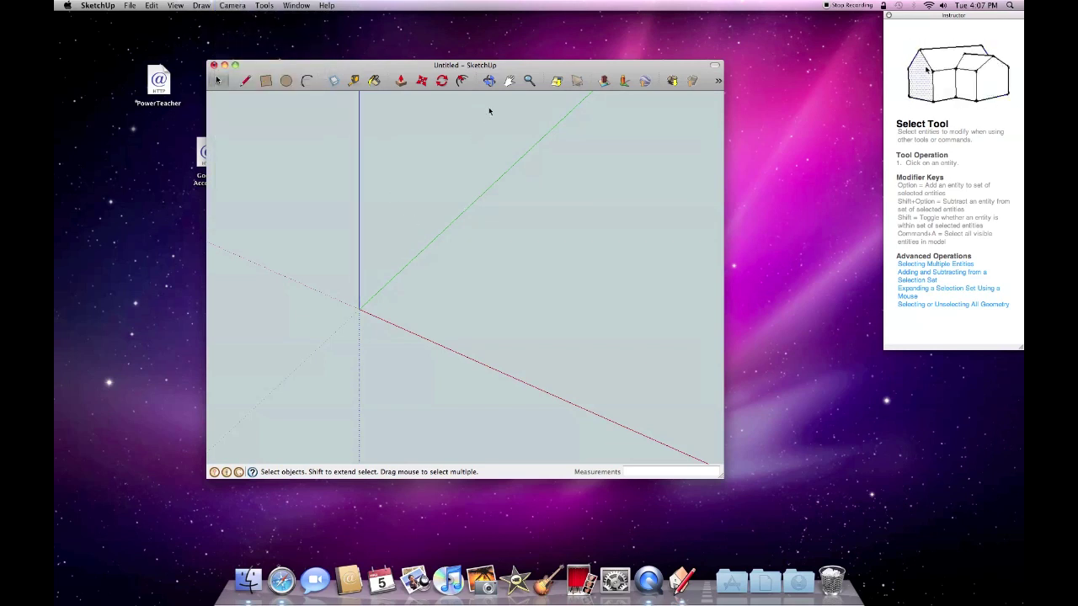
# - Pan the view, close the tool help panel, and enlarge the SketchUp window
pyautogui.click(510, 80)
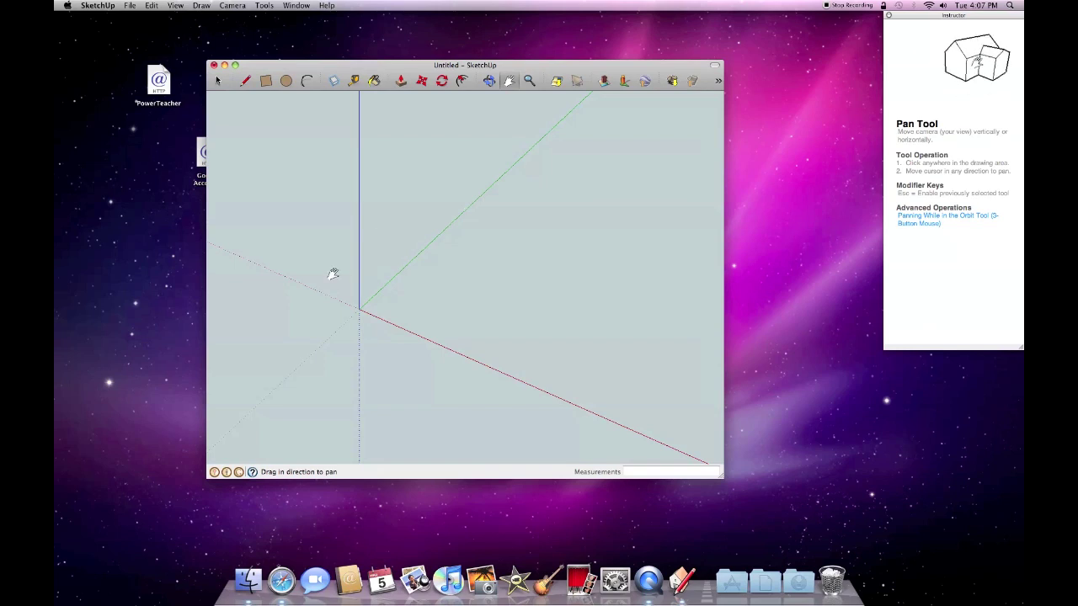
pyautogui.moveTo(331, 272); pyautogui.dragTo(383, 247)
pyautogui.click(488, 80)
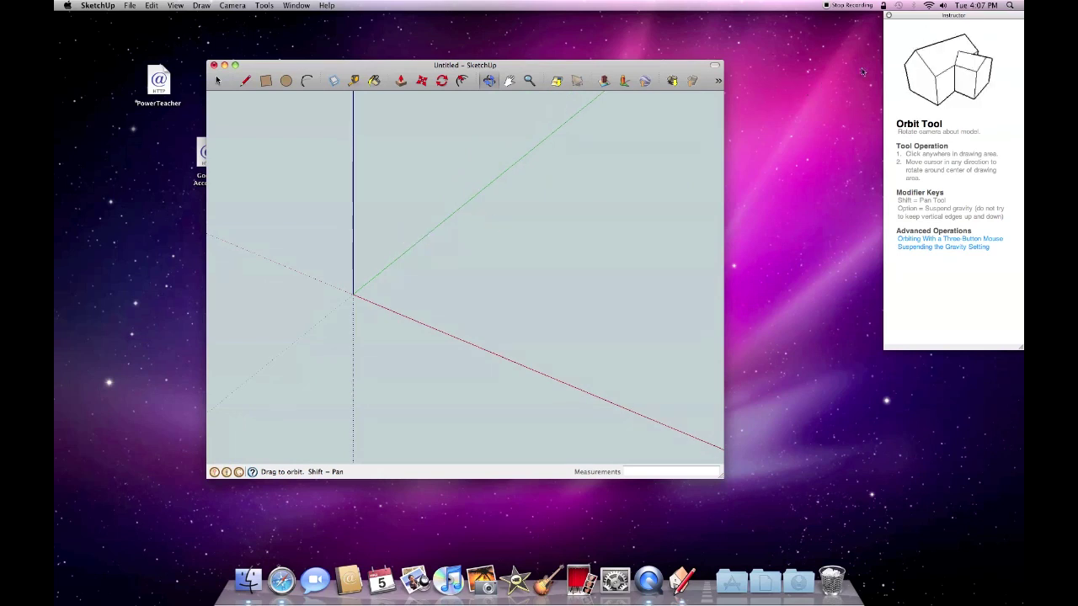
pyautogui.moveTo(901, 15); pyautogui.dragTo(873, 26)
pyautogui.click(862, 26)
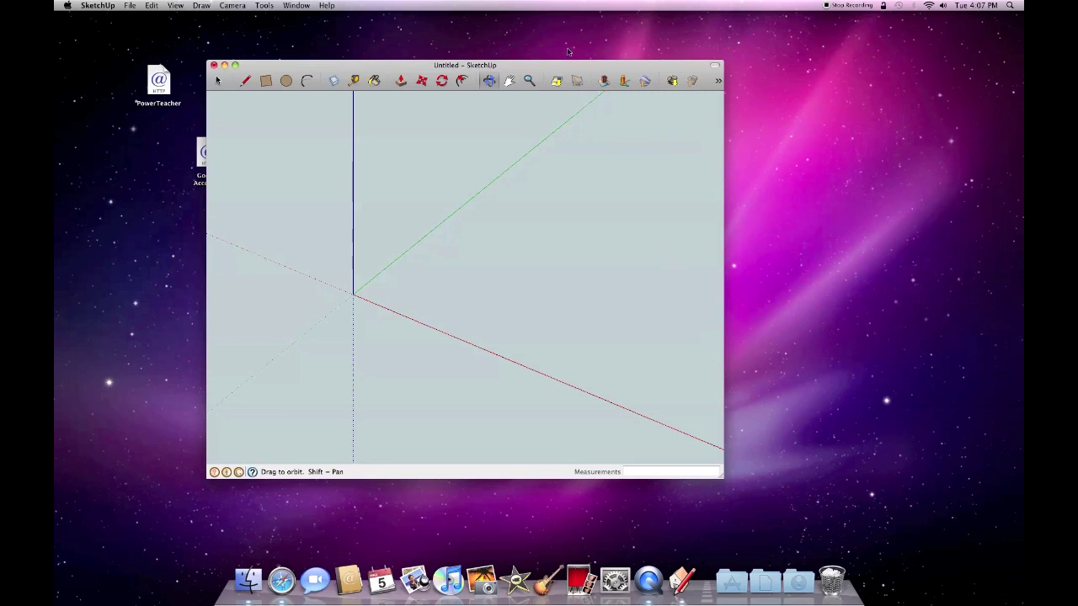
pyautogui.moveTo(564, 66); pyautogui.dragTo(482, 43)
pyautogui.moveTo(641, 438)
pyautogui.mouseDown()
pyautogui.moveTo(763, 505)
pyautogui.moveTo(915, 516)
pyautogui.mouseUp()
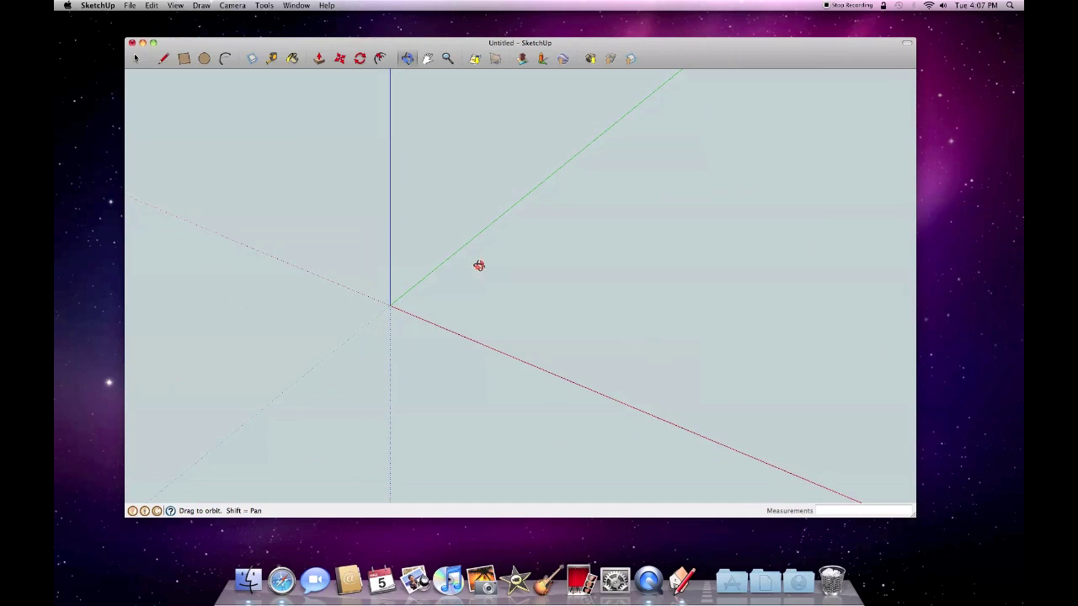
# - Try the Pan, Orbit, Push/Pull, Arc, Select and Rectangle tools using their shortcuts
pyautogui.press('h')
pyautogui.moveTo(500, 260); pyautogui.dragTo(473, 264)
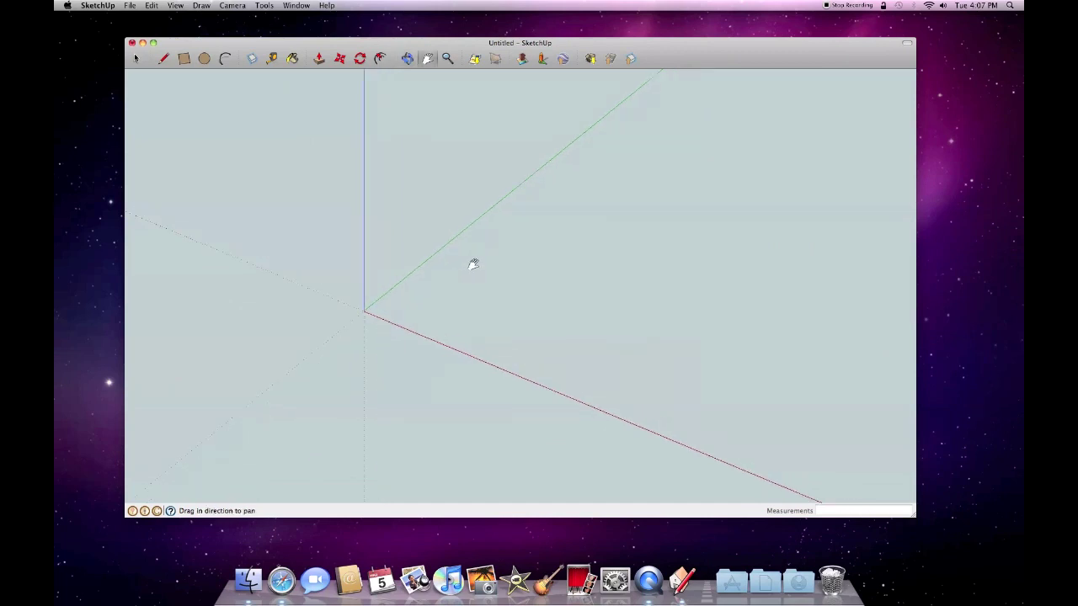
pyautogui.press('o')
pyautogui.press('p')
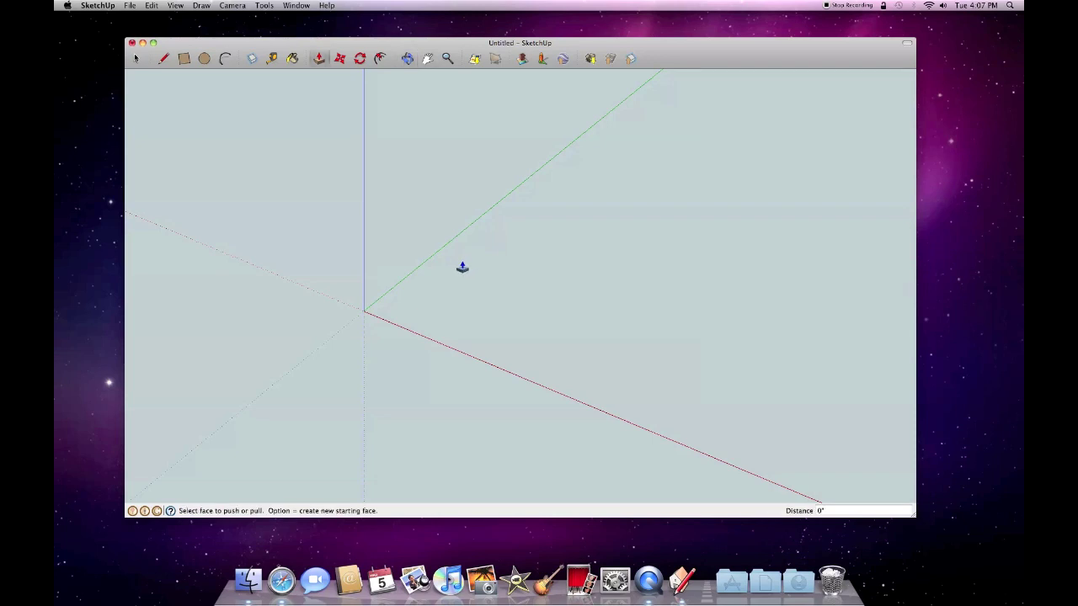
pyautogui.press('a')
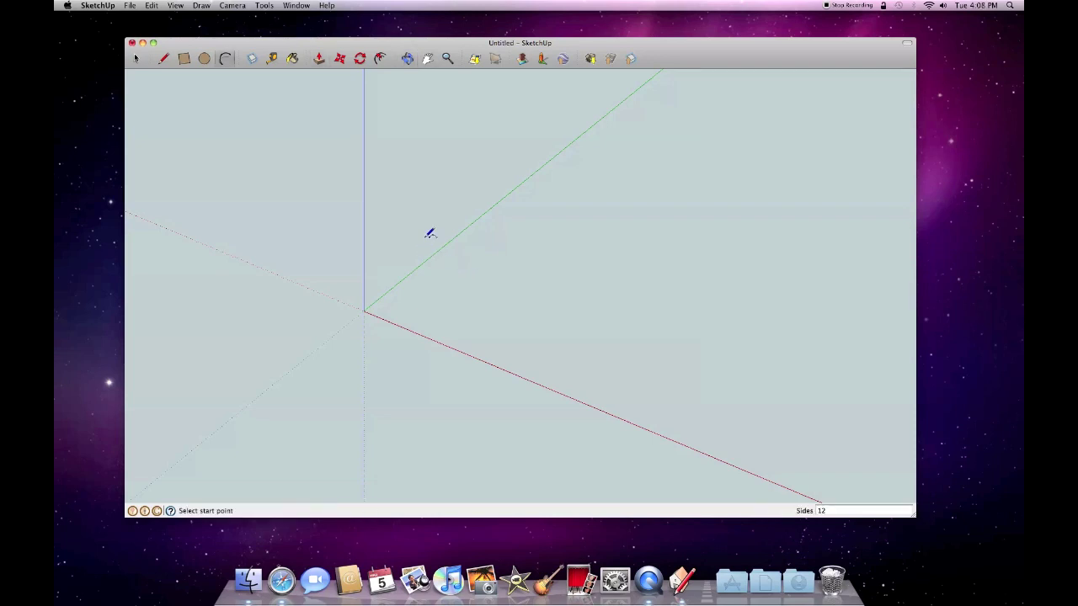
pyautogui.click(135, 59)
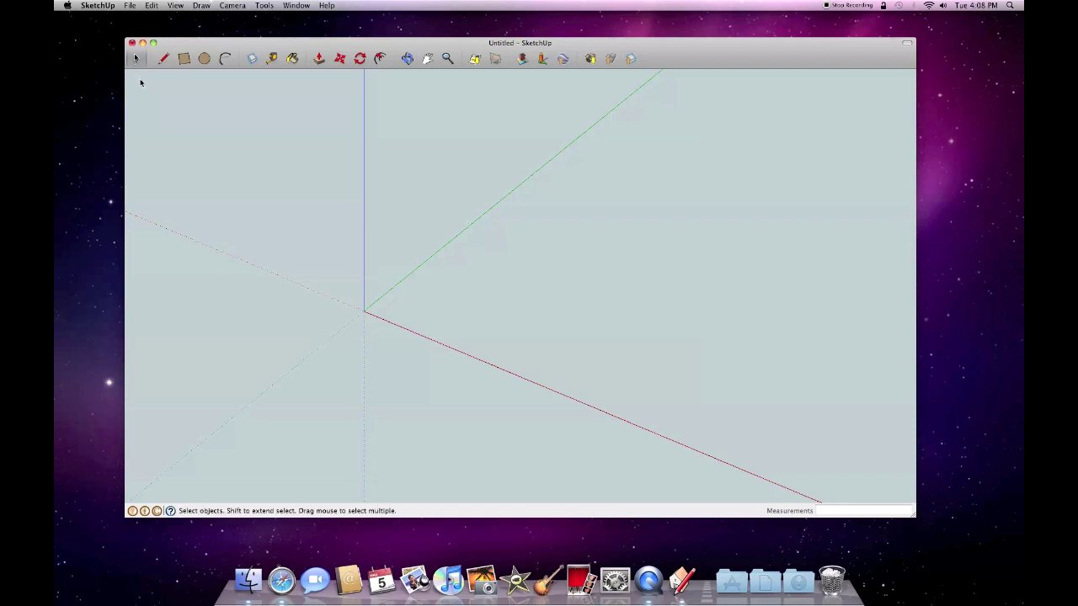
pyautogui.click(185, 59)
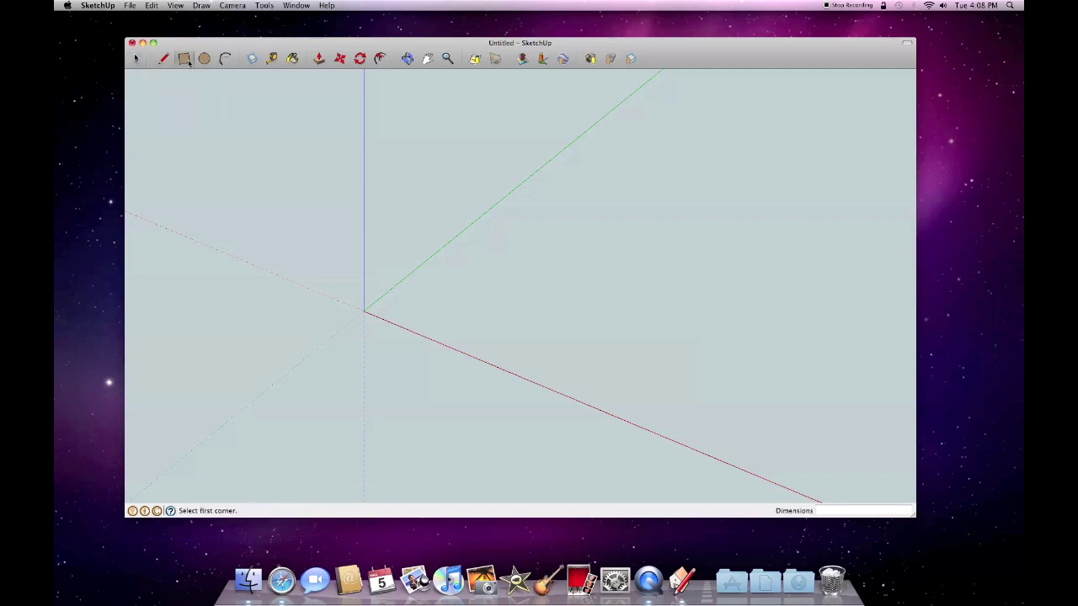
# - Draw a rectangle on the ground plane starting at the origin
pyautogui.click(365, 310)
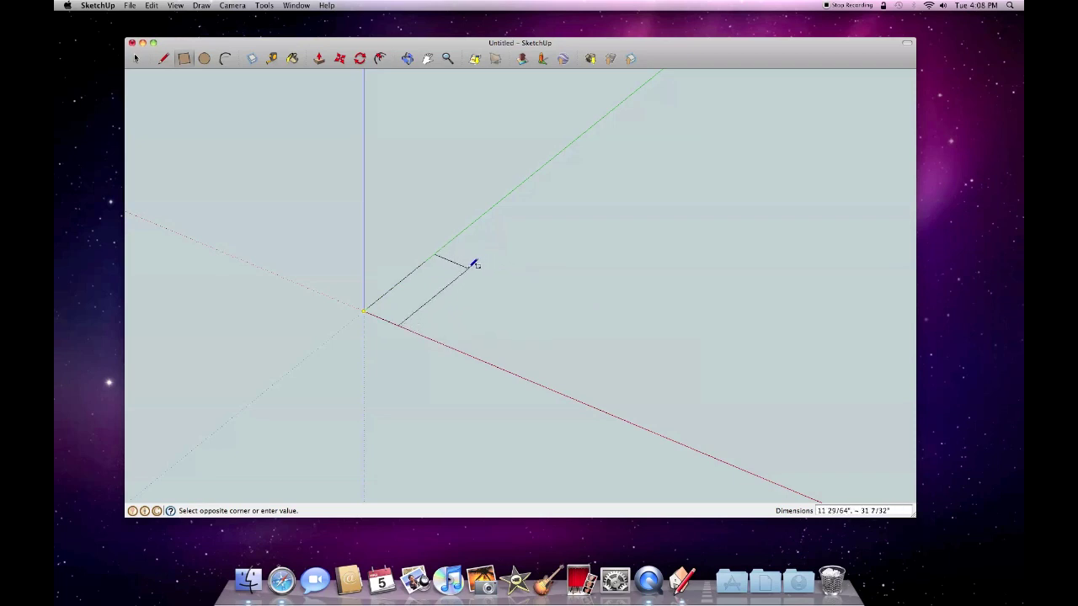
pyautogui.scroll(5, 410, 296)
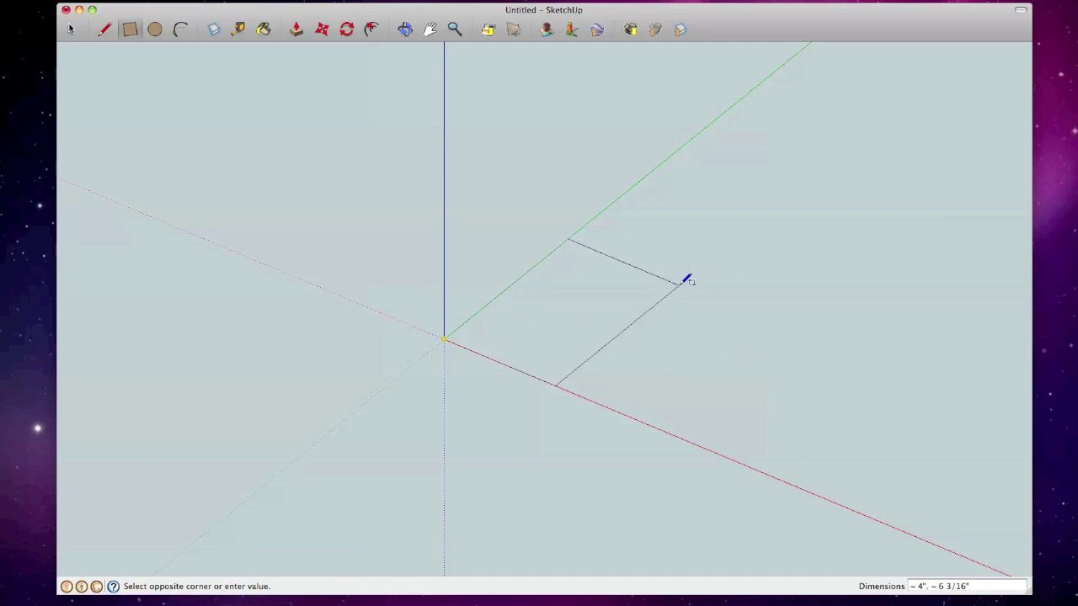
pyautogui.click(678, 284)
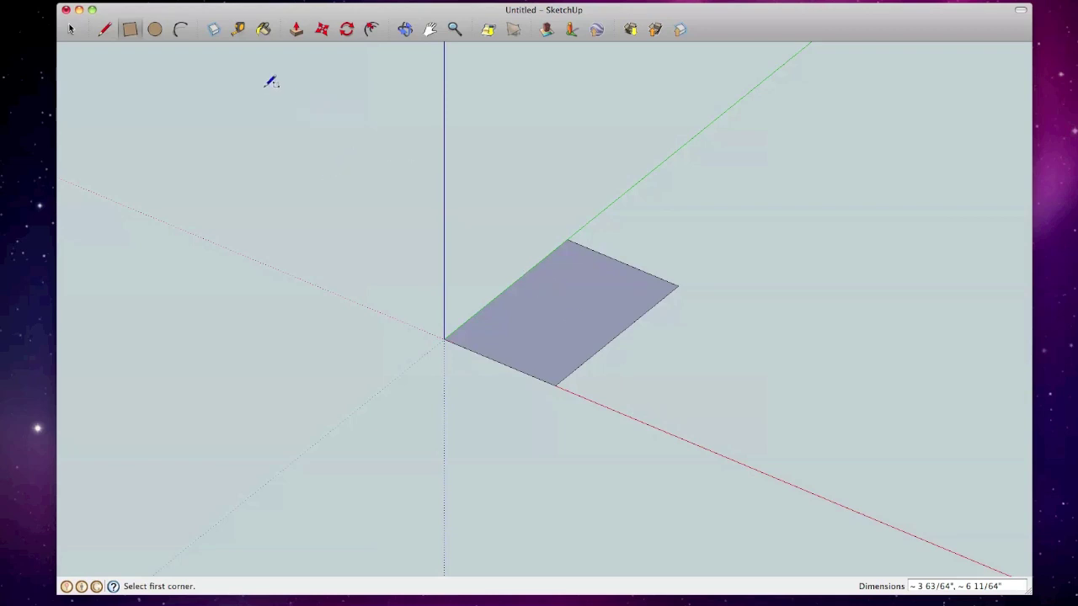
# - Push/Pull the rectangle face up 1/2" into a board
pyautogui.press('p')
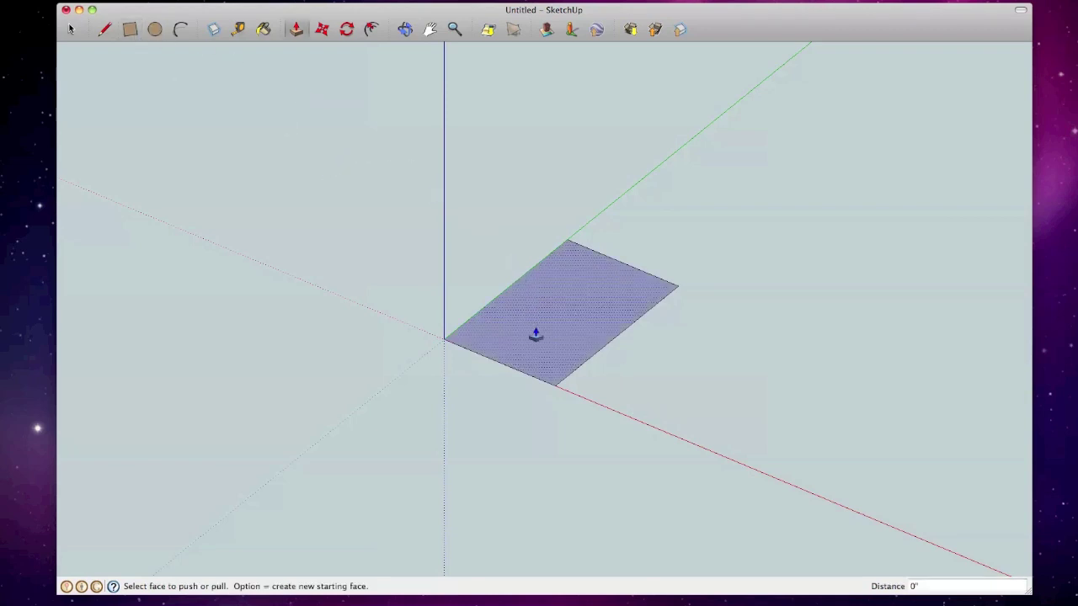
pyautogui.click(536, 339)
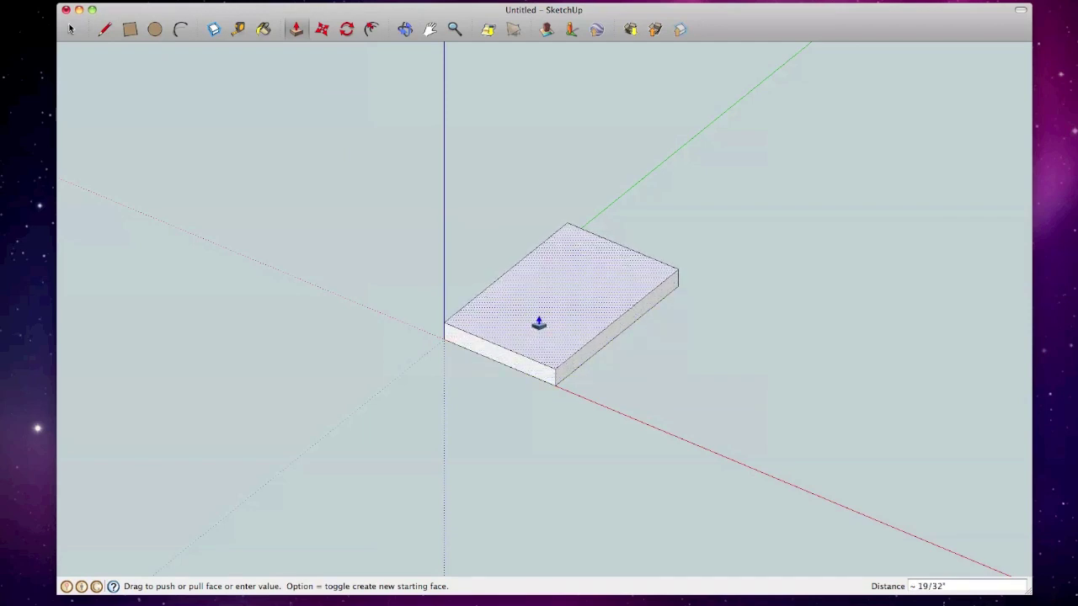
pyautogui.scroll(3, 539, 323)
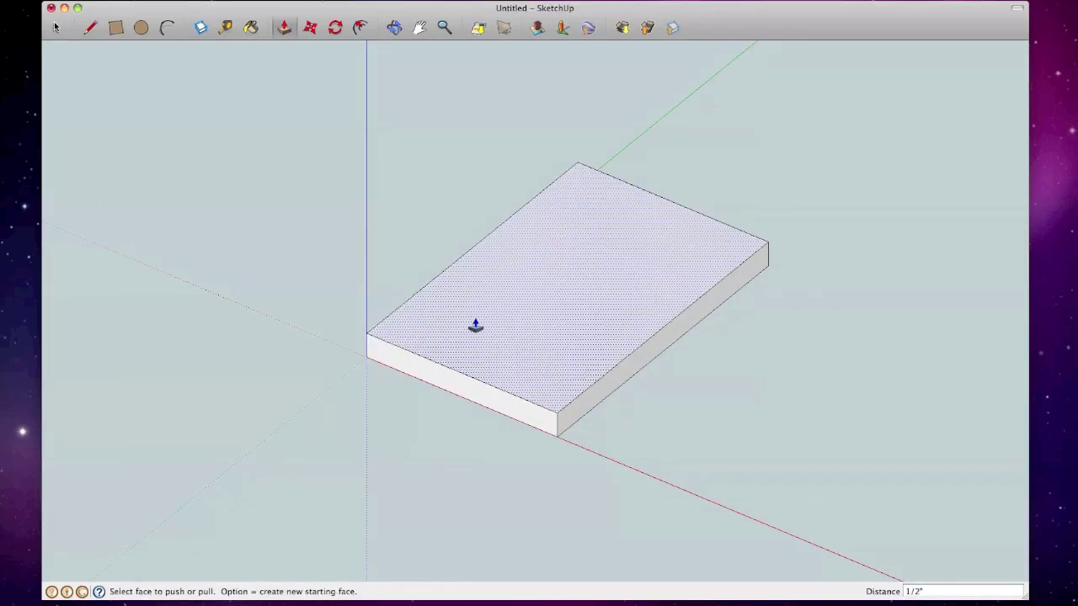
pyautogui.click(449, 315)
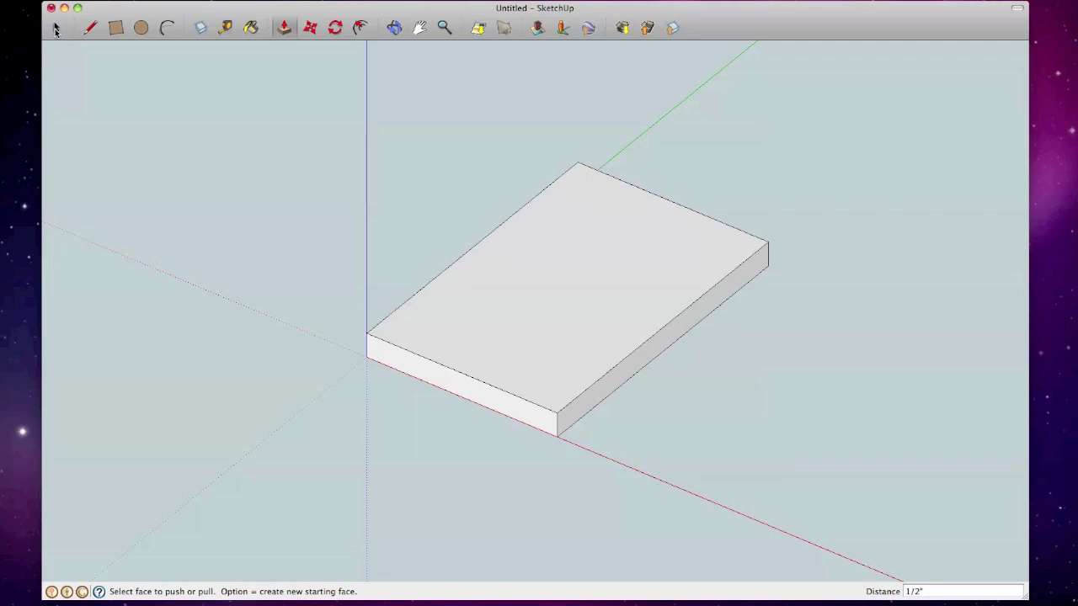
pyautogui.click(56, 30)
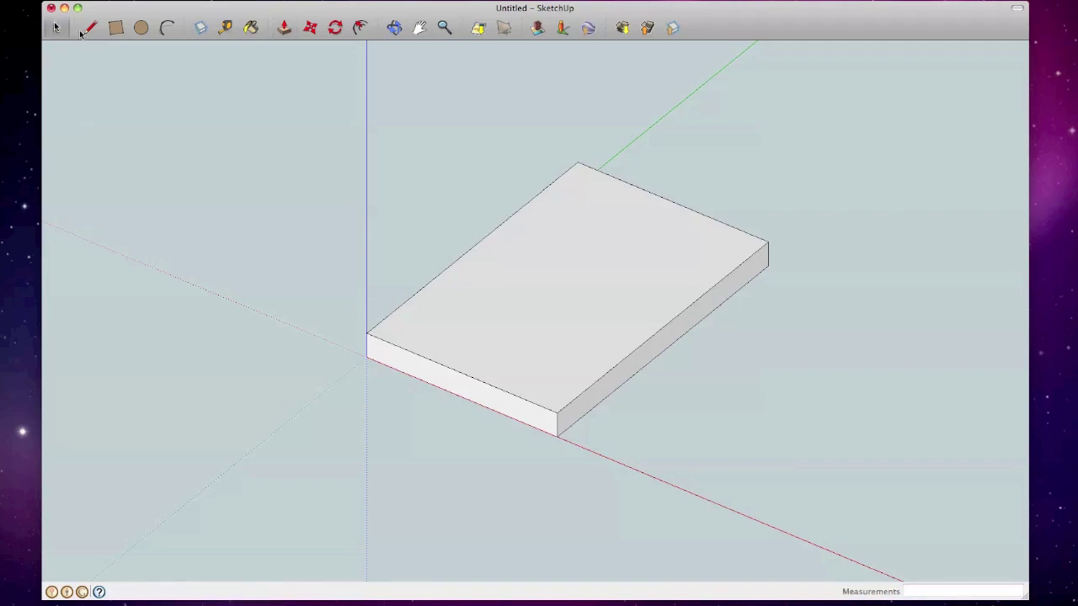
pyautogui.click(90, 30)
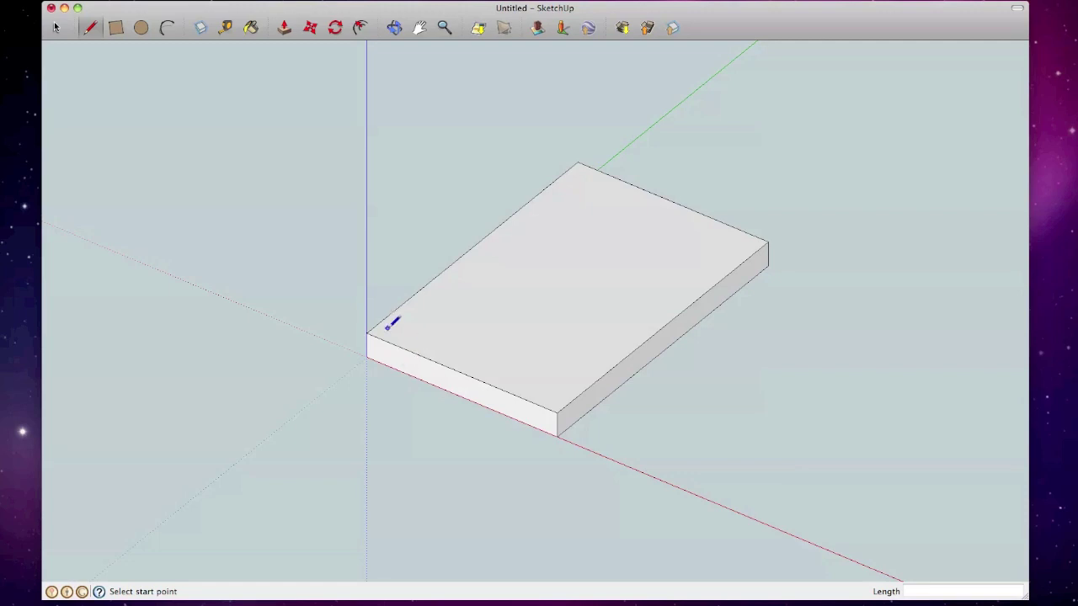
pyautogui.click(121, 34)
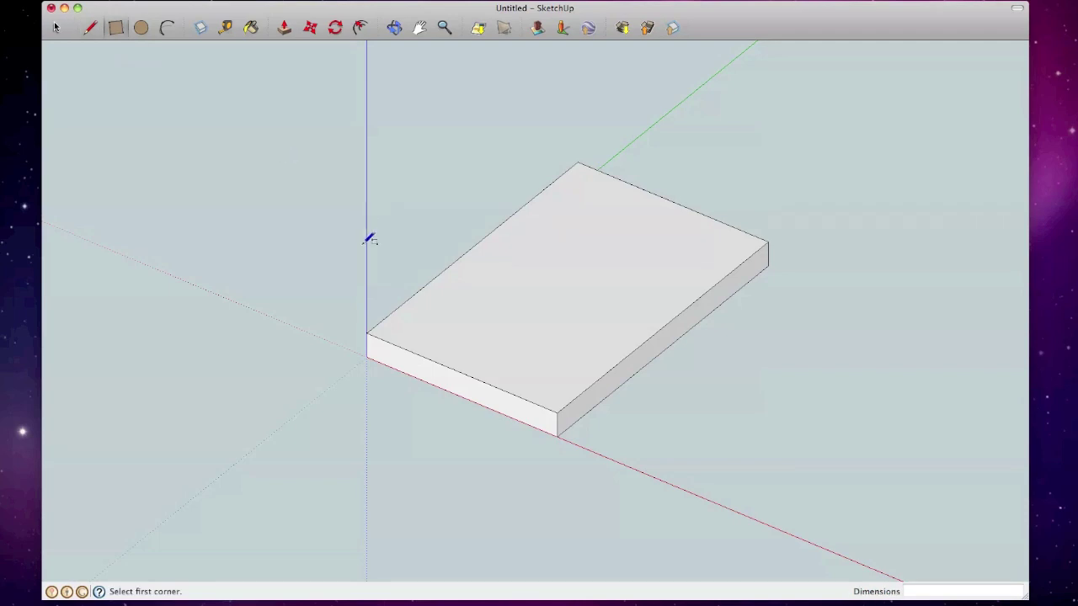
pyautogui.click(93, 28)
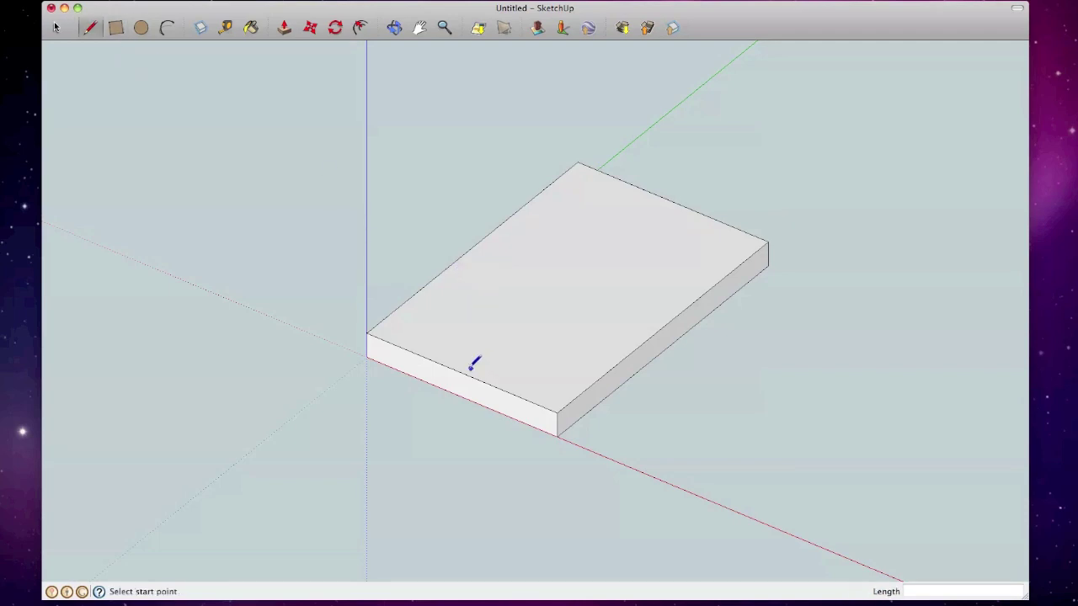
pyautogui.rightClick(116, 34)
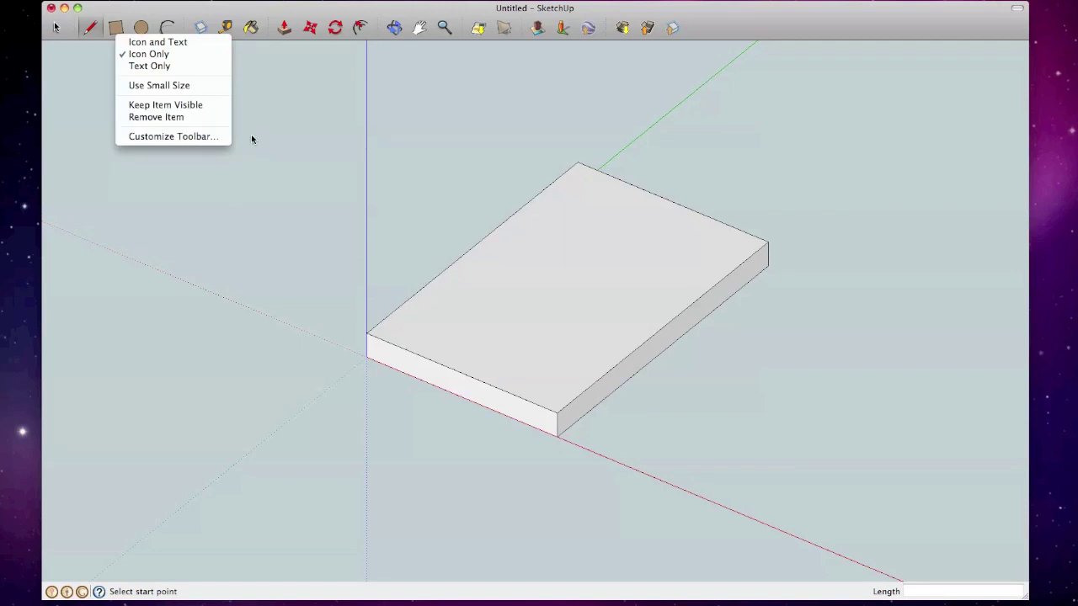
pyautogui.click(116, 28)
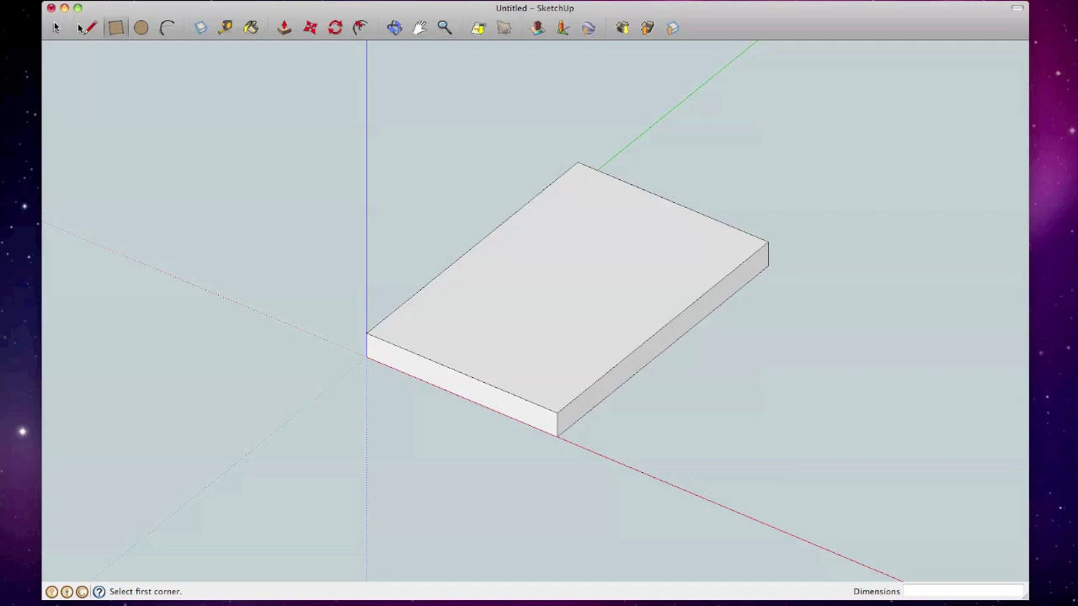
pyautogui.click(84, 28)
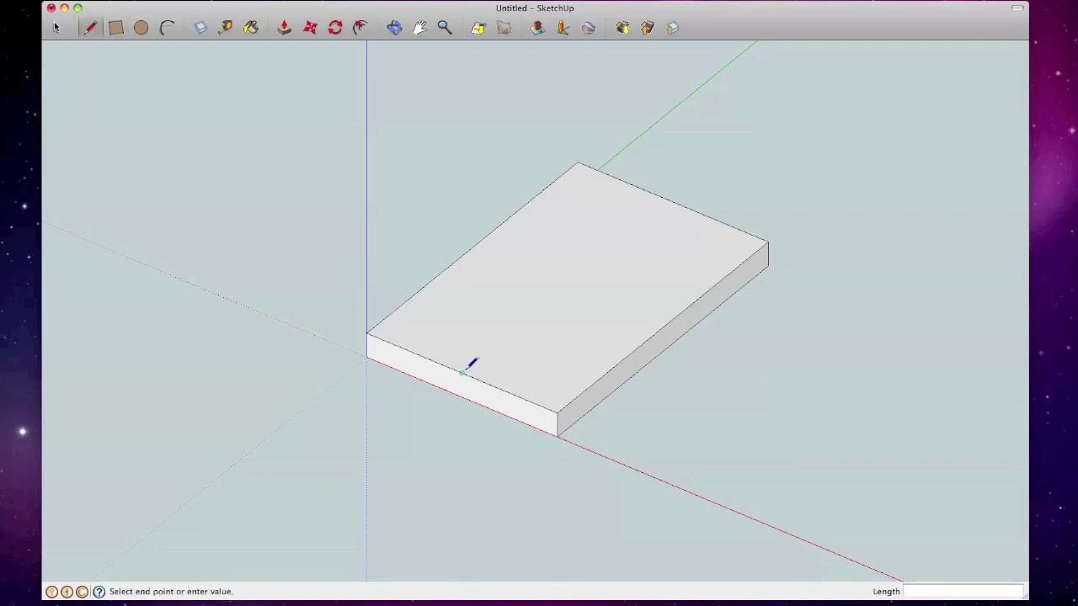
# - Split the board's top face lengthwise with a front-to-back line and a rectangle
pyautogui.click(673, 200)
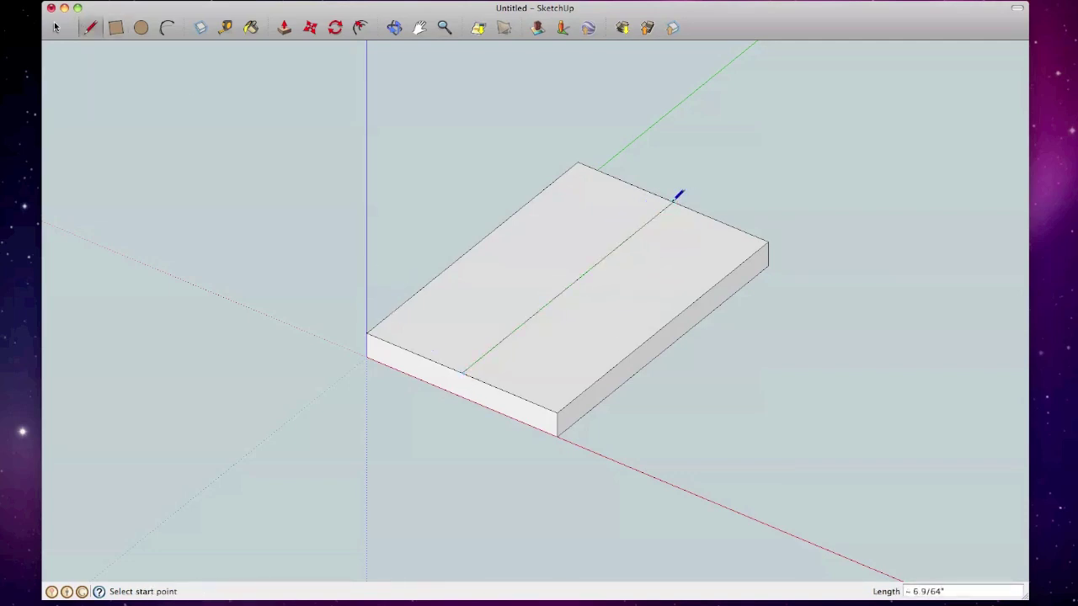
pyautogui.click(120, 32)
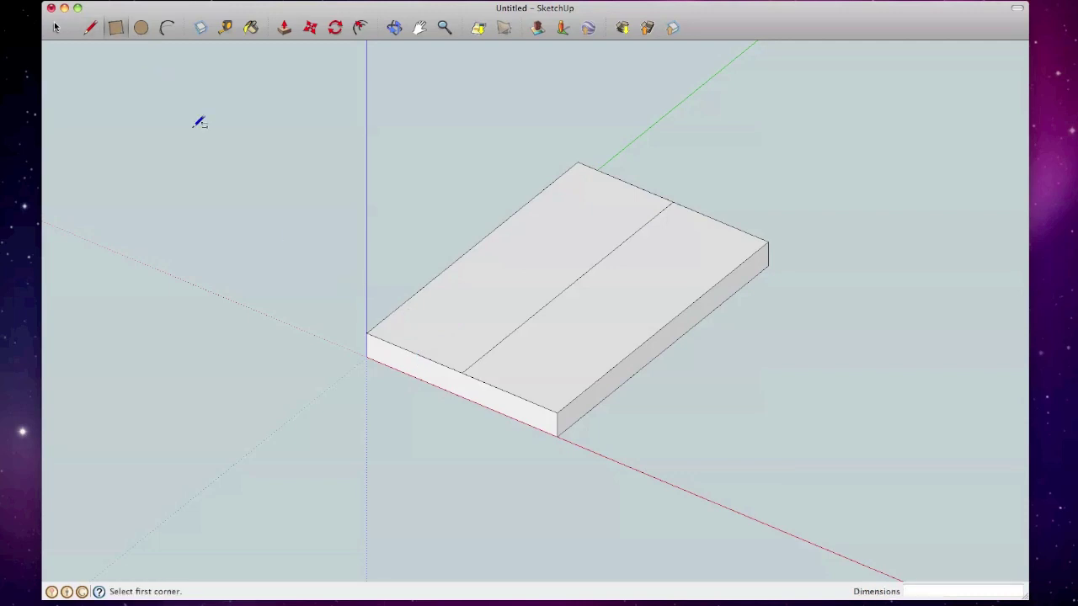
pyautogui.click(414, 352)
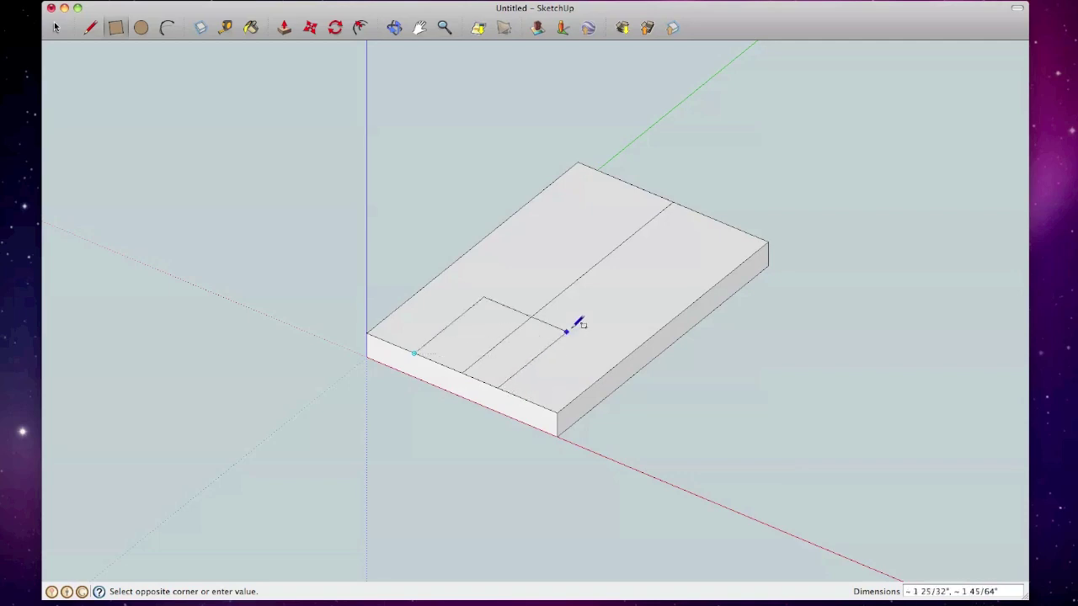
pyautogui.click(721, 220)
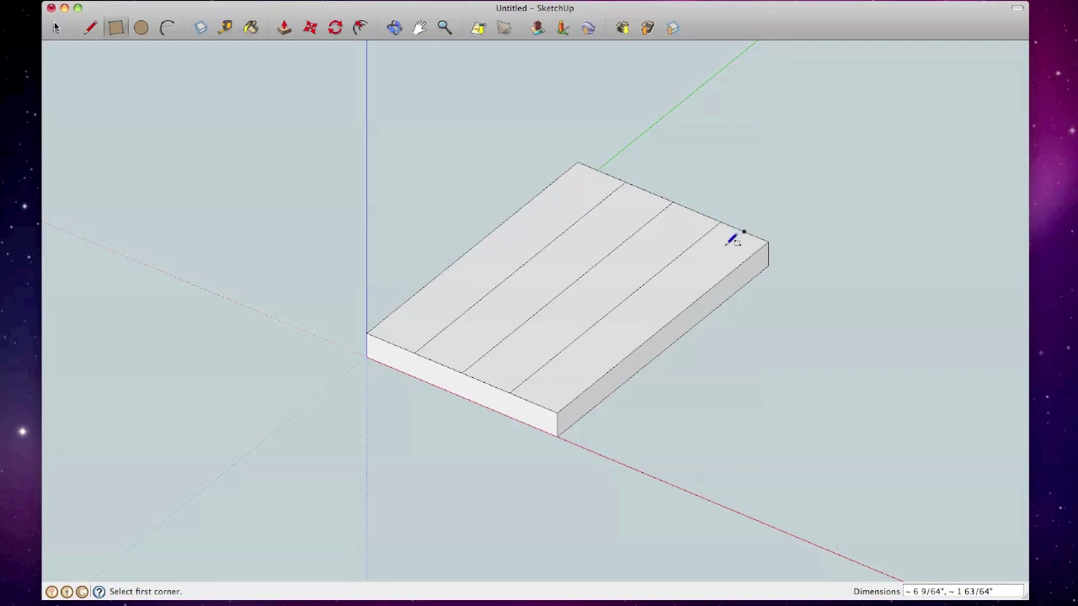
# - Draw a cross line over the middle strips plus two dividing lines to the front edge
pyautogui.click(89, 28)
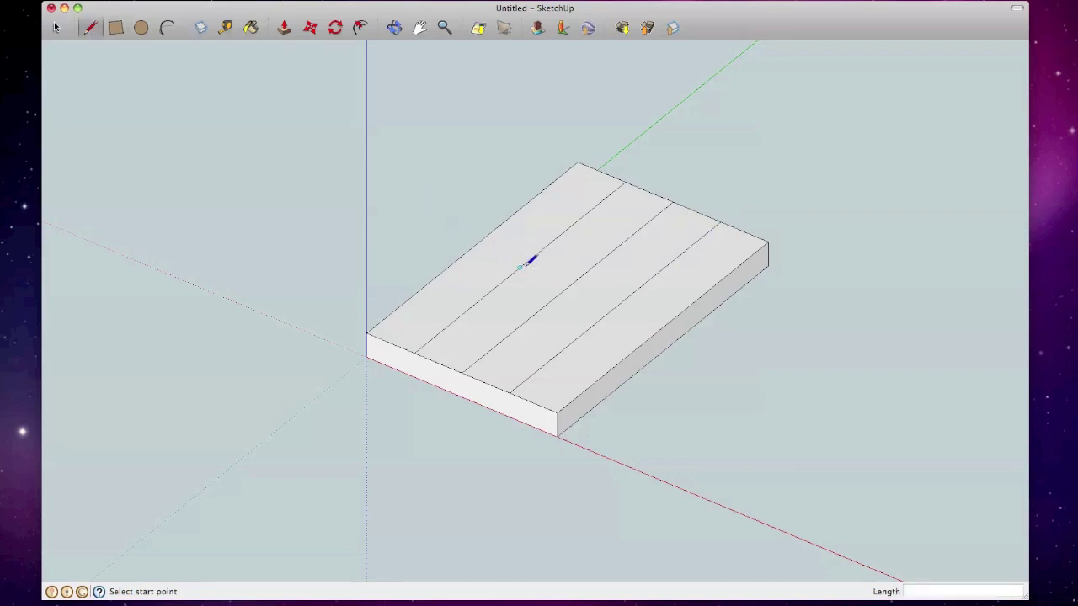
pyautogui.click(532, 258)
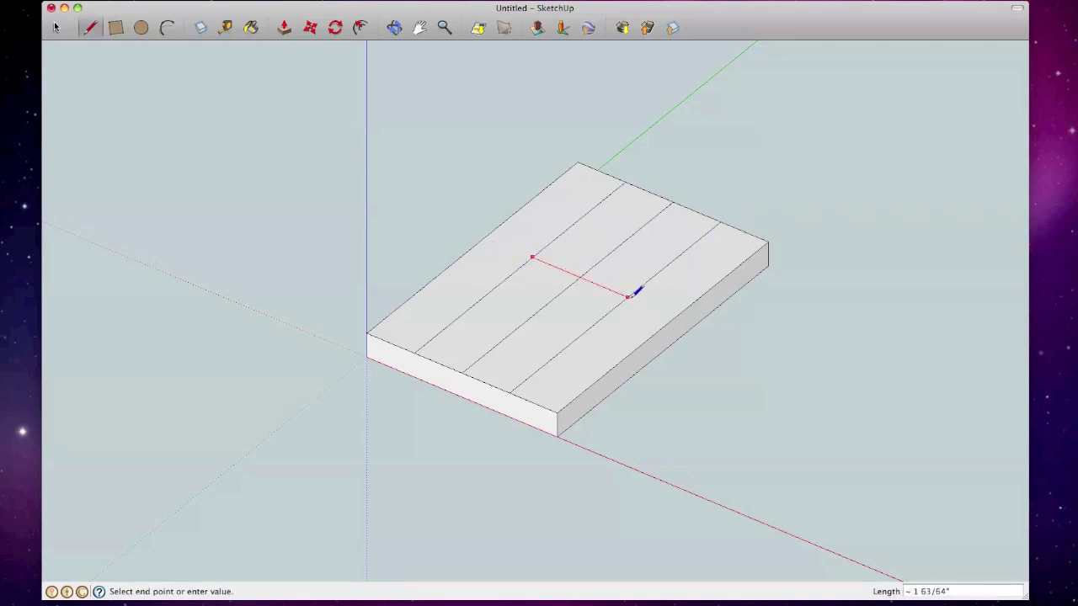
pyautogui.click(628, 295)
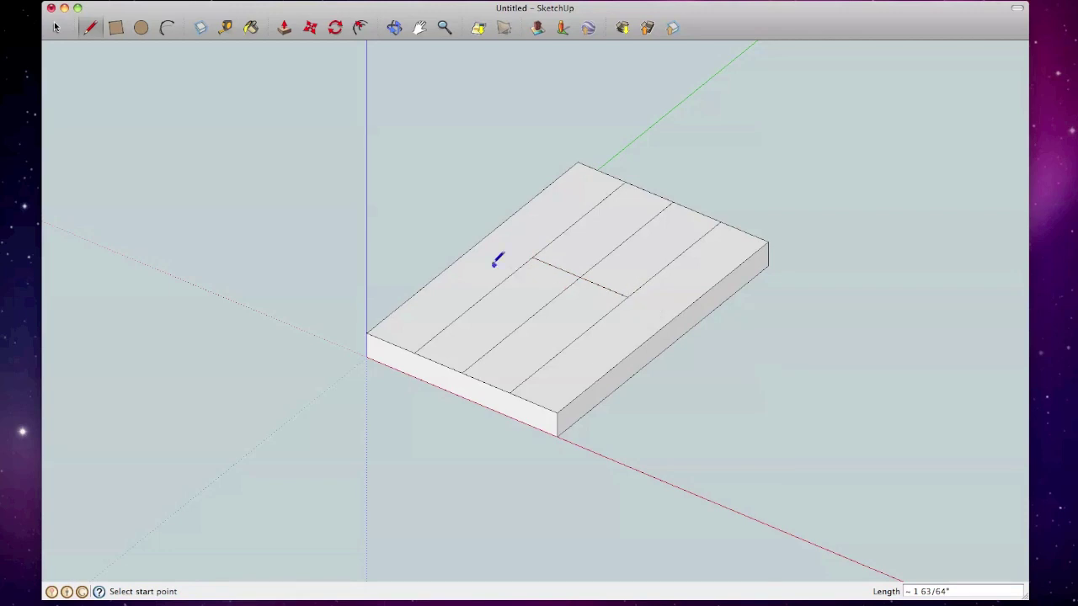
pyautogui.click(555, 267)
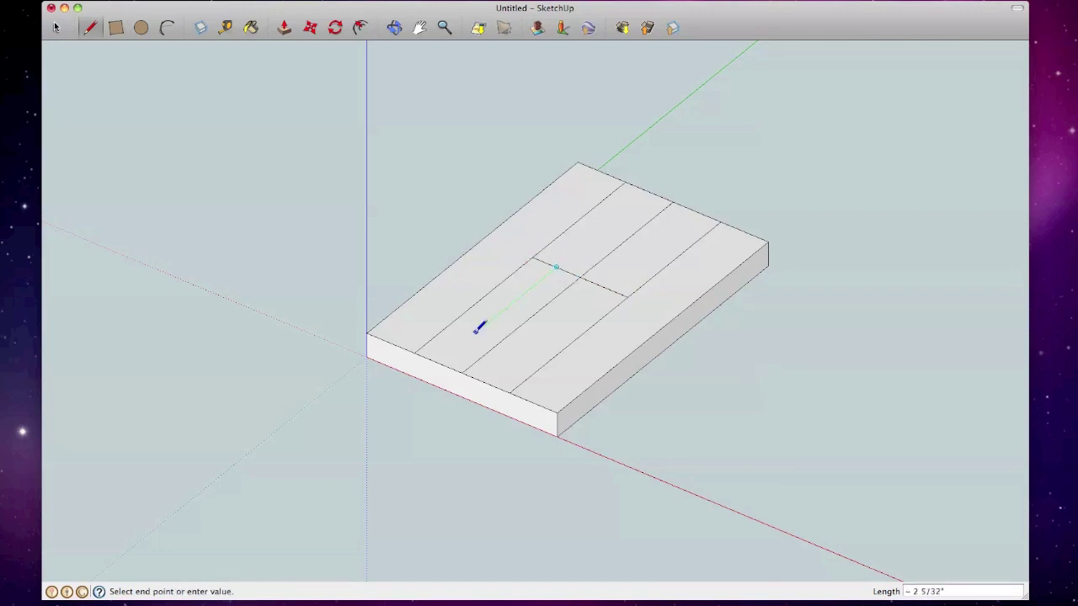
pyautogui.click(437, 361)
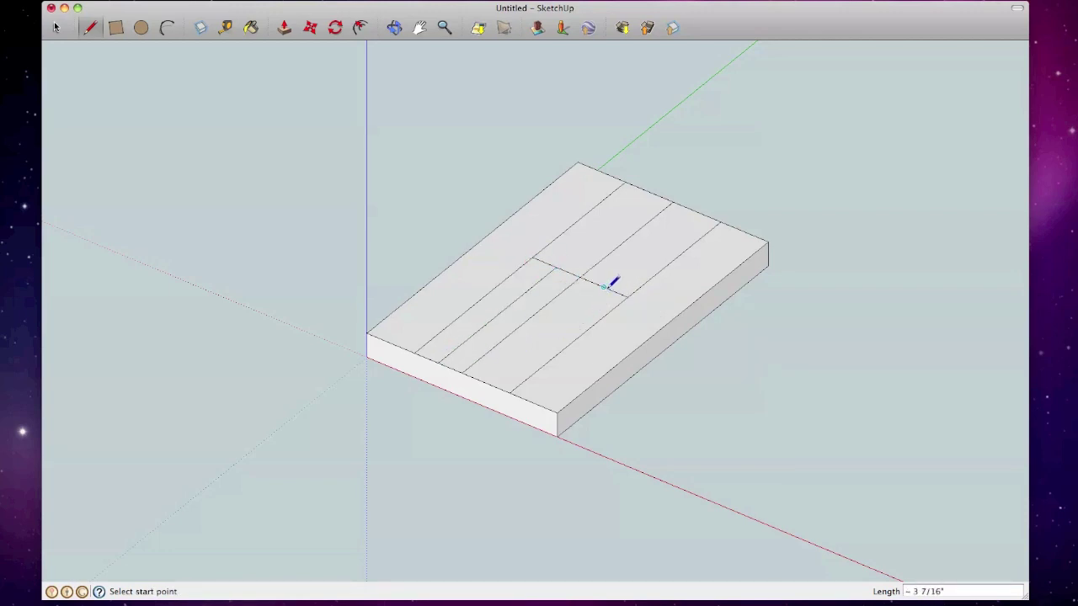
pyautogui.click(604, 287)
pyautogui.click(486, 383)
# - Erase the unwanted top-face edge and the leftover diagonal line
pyautogui.press('e')
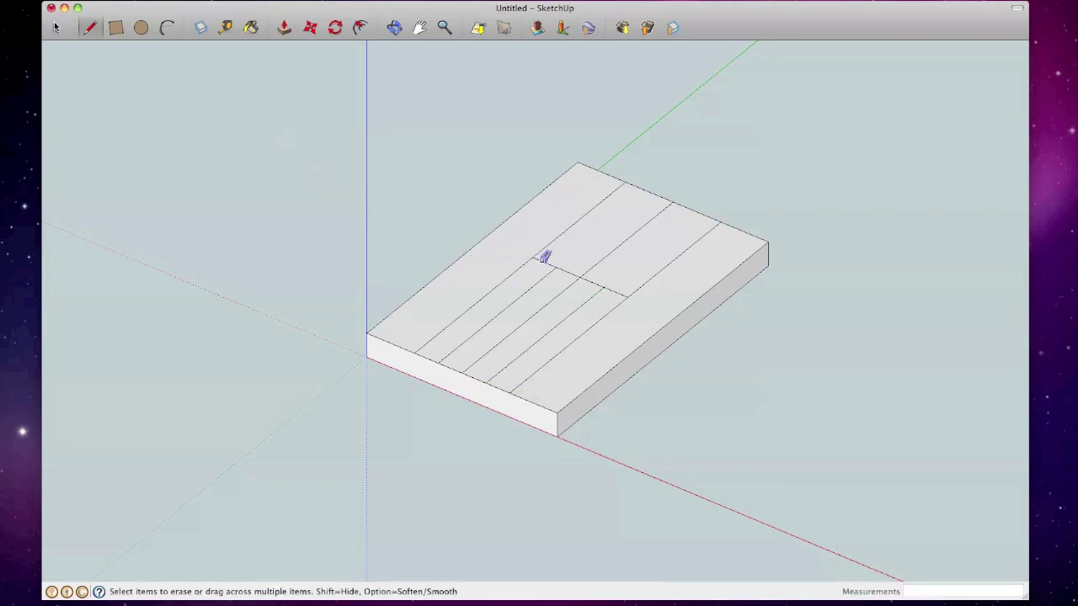
pyautogui.moveTo(582, 272); pyautogui.dragTo(637, 287)
pyautogui.click(577, 221)
# - Pull the left strip up 4" into a tall upright wall
pyautogui.press('p')
pyautogui.moveTo(503, 293); pyautogui.dragTo(523, 102)
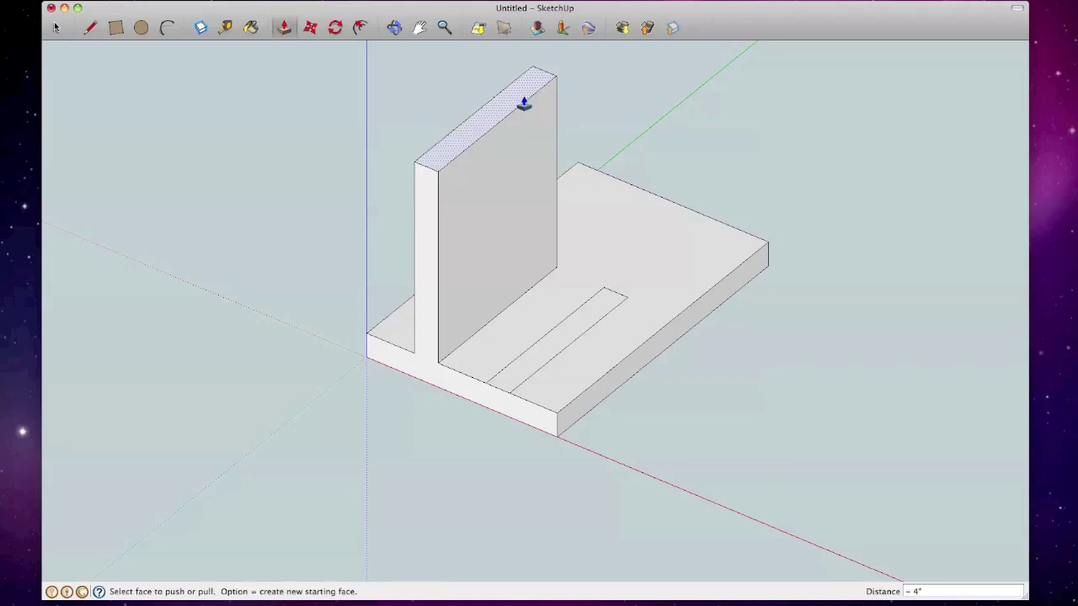
pyautogui.click(395, 27)
pyautogui.moveTo(505, 189); pyautogui.dragTo(568, 173)
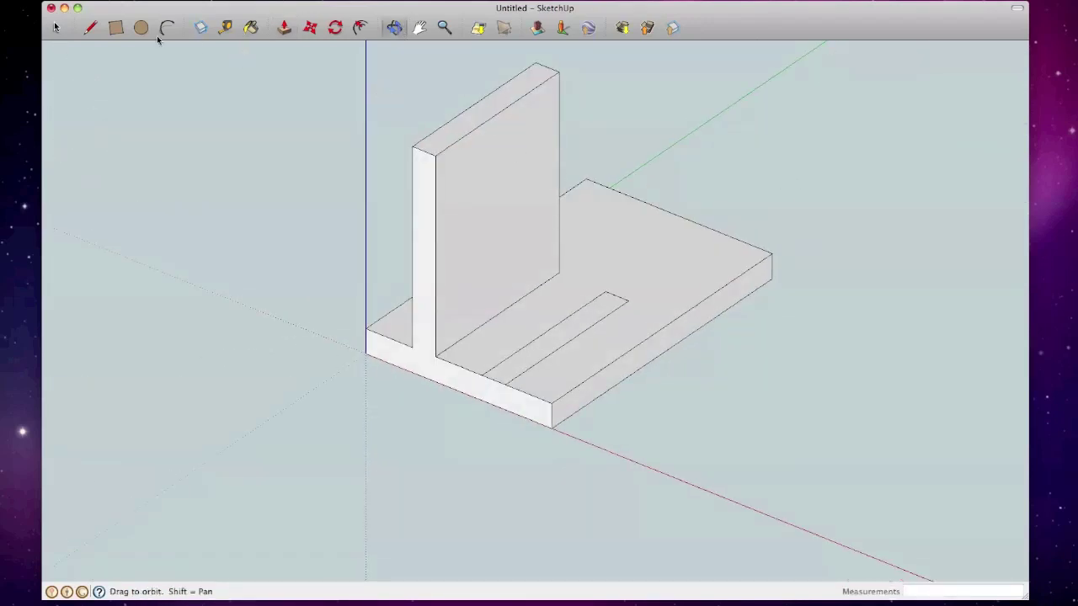
# - Draw a short half-inch line at the wall's base
pyautogui.click(91, 28)
pyautogui.click(413, 346)
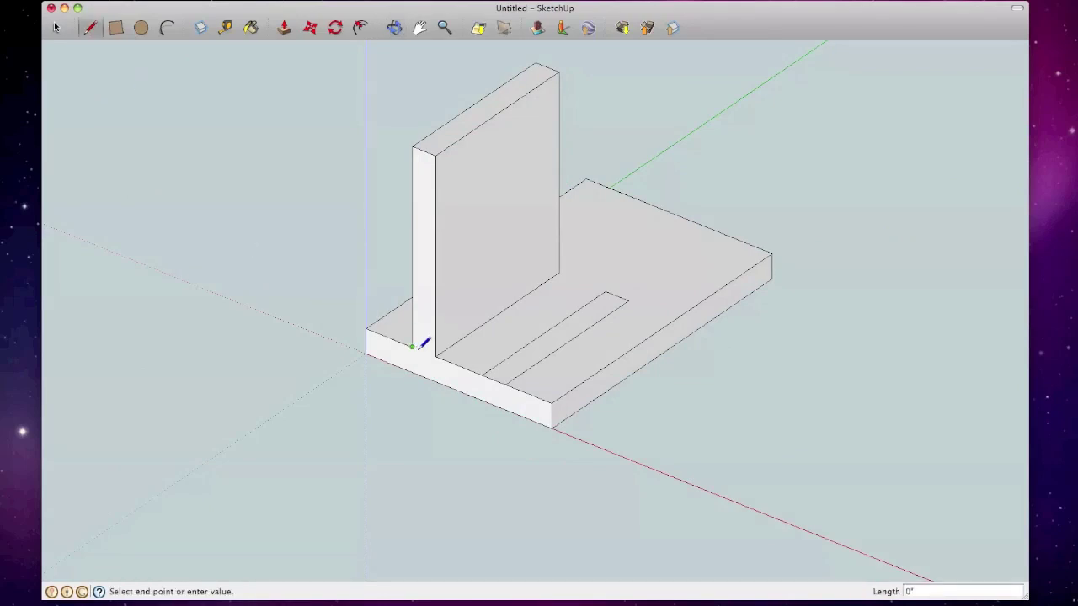
pyautogui.click(436, 355)
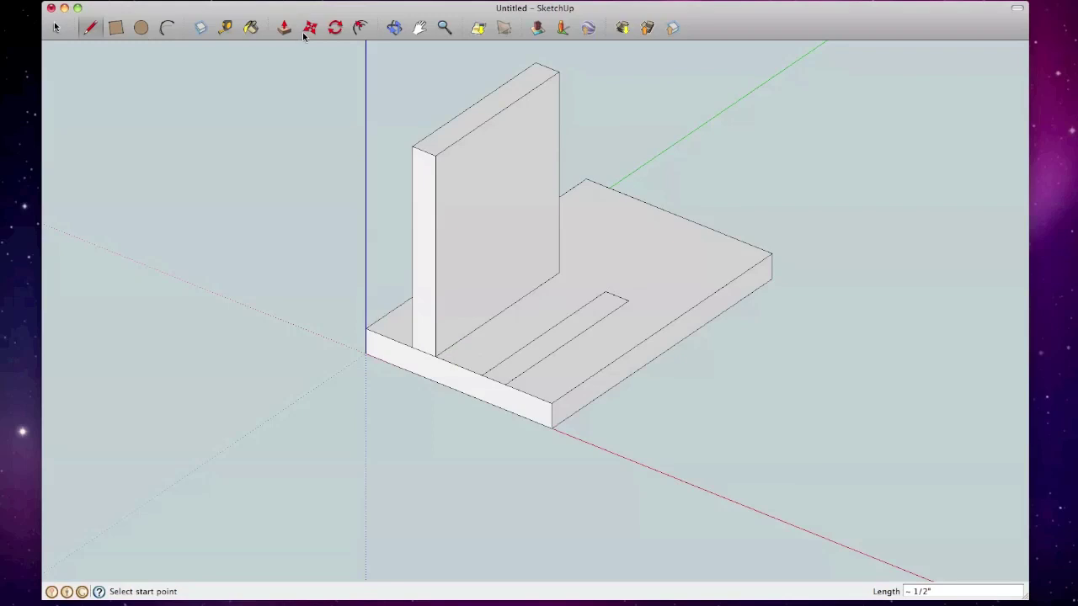
pyautogui.press('o')
pyautogui.moveTo(304, 257); pyautogui.dragTo(684, 290)
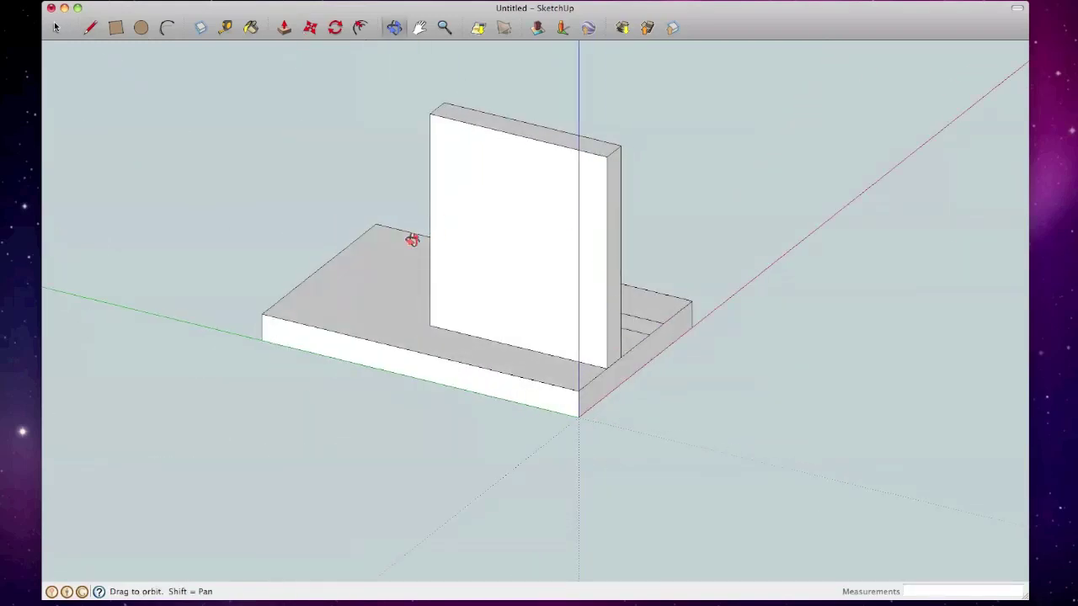
# - Trace a tapered, peaked outline on the wall face from one bottom corner to the other
pyautogui.click(89, 27)
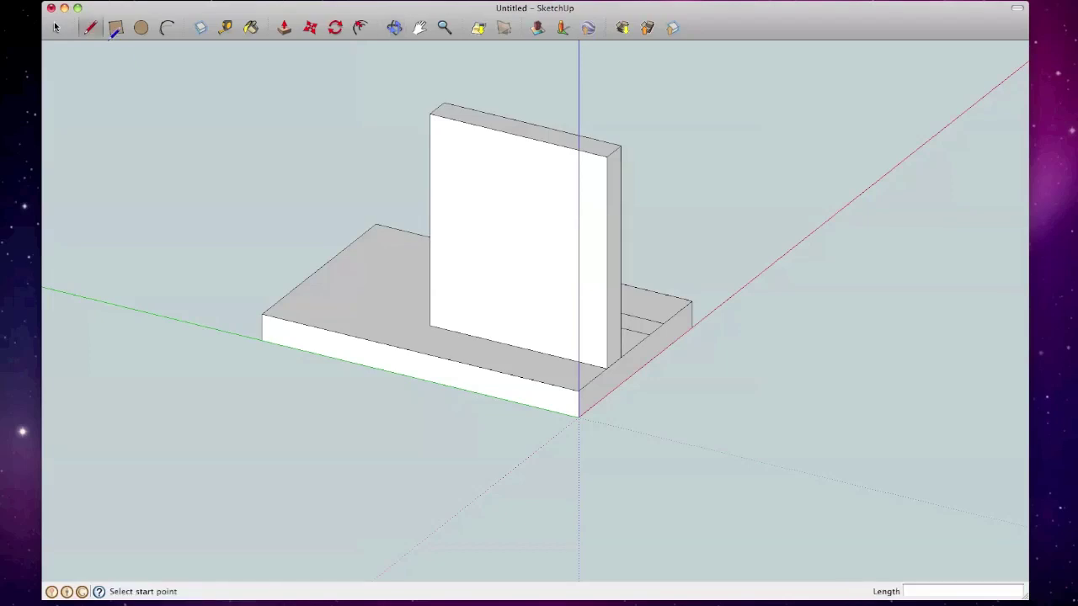
pyautogui.click(606, 325)
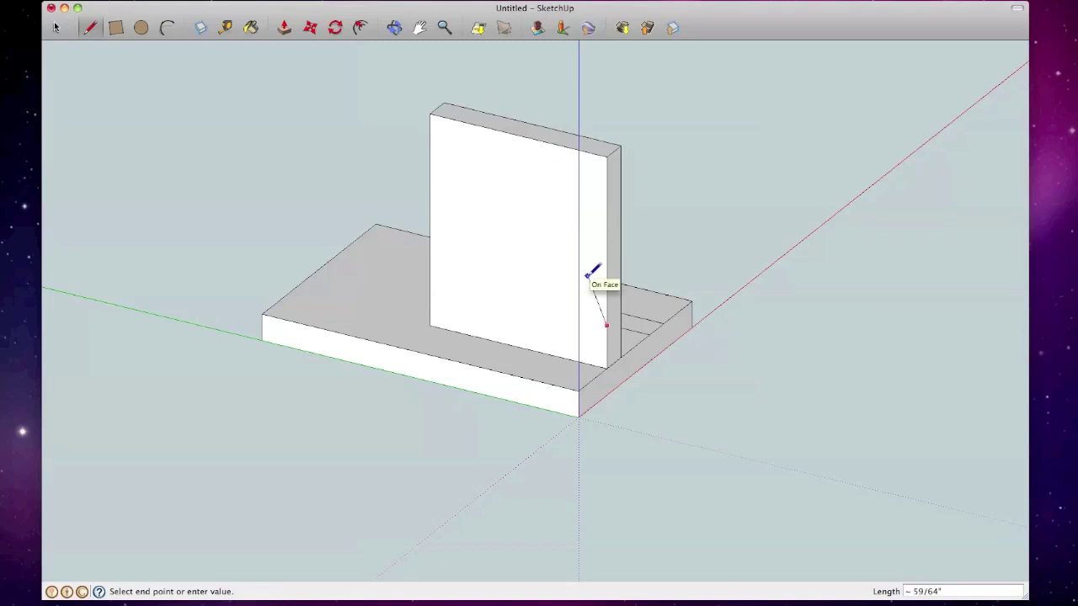
pyautogui.click(583, 199)
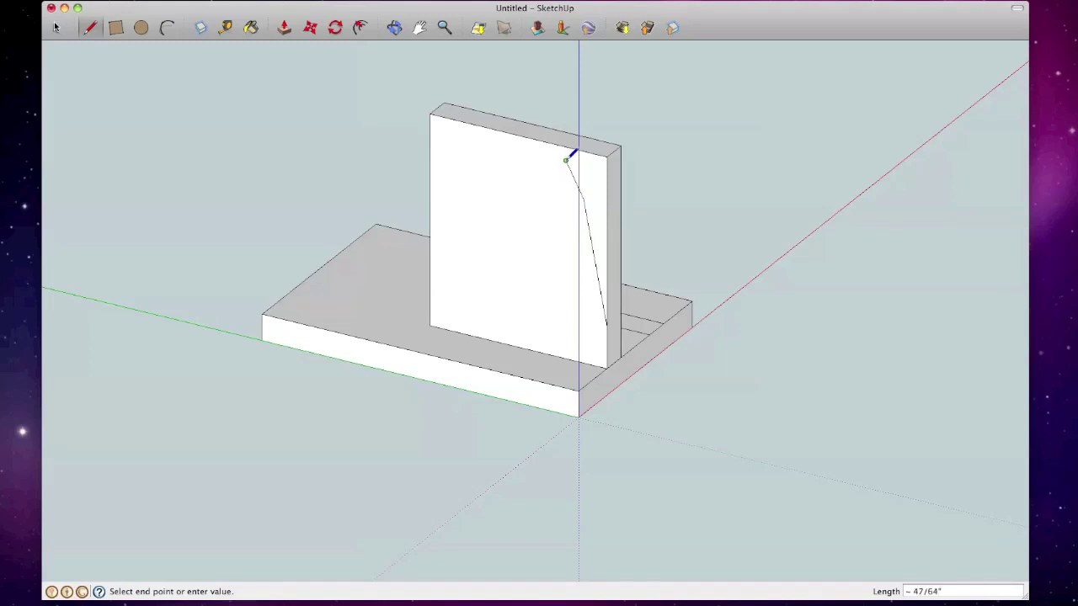
pyautogui.click(566, 160)
pyautogui.click(522, 134)
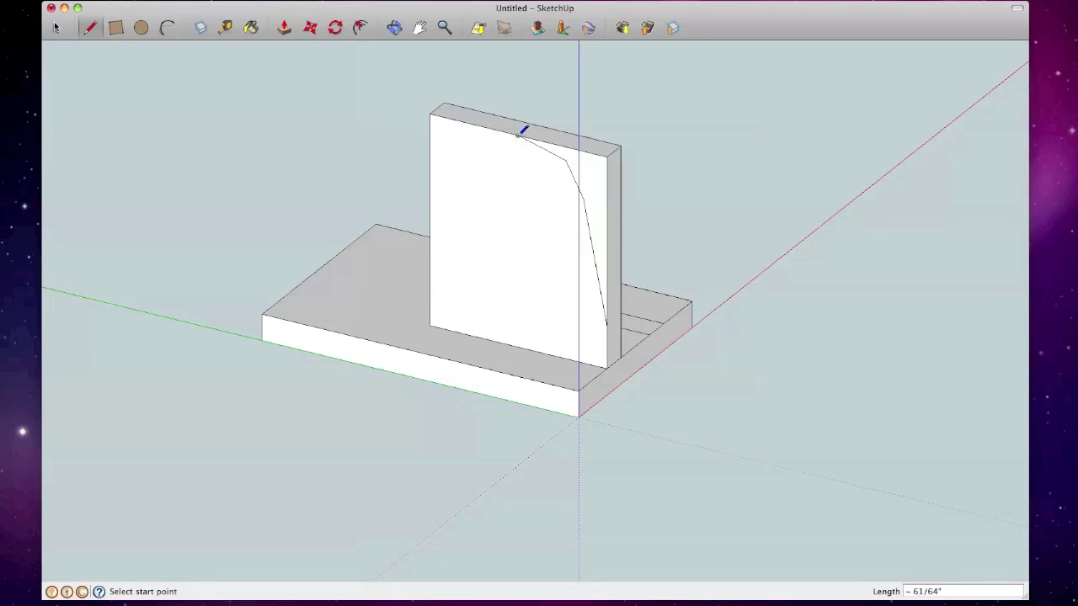
pyautogui.click(518, 134)
pyautogui.click(478, 166)
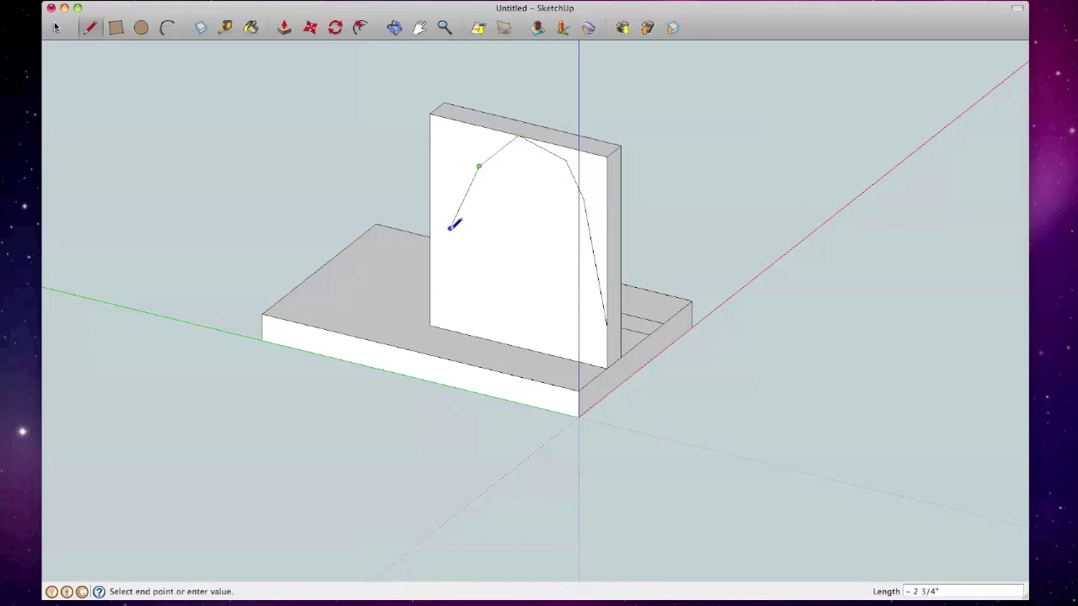
pyautogui.click(455, 289)
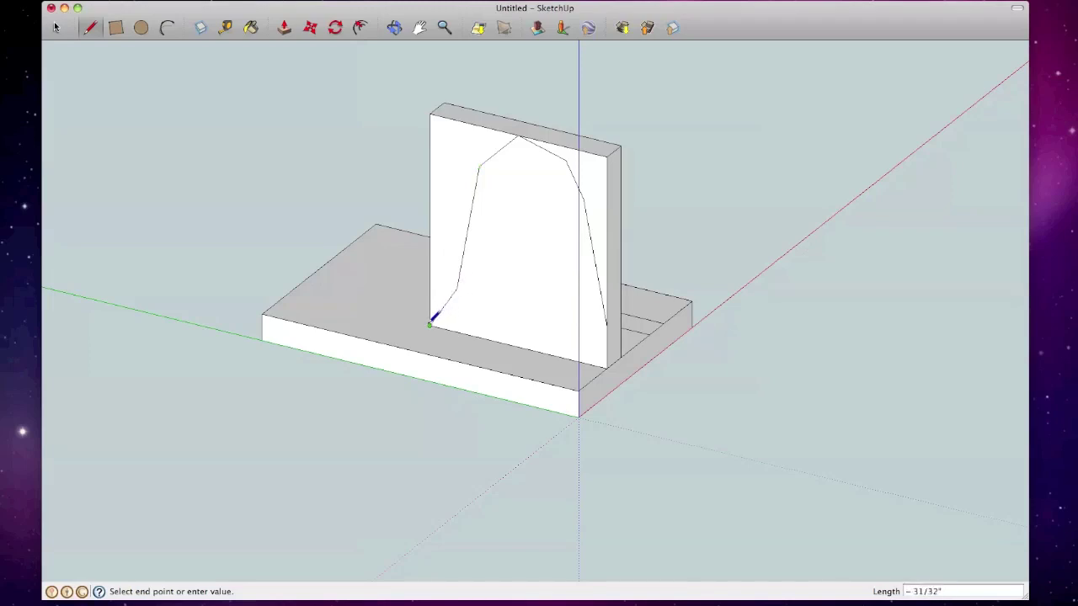
pyautogui.click(430, 324)
pyautogui.press('Escape')
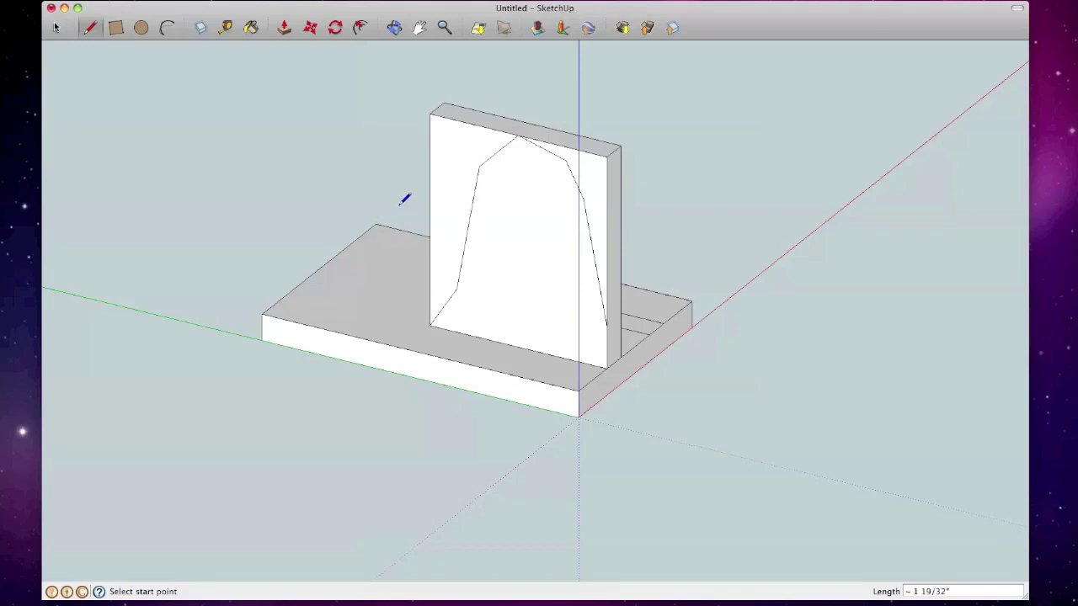
pyautogui.press('p')
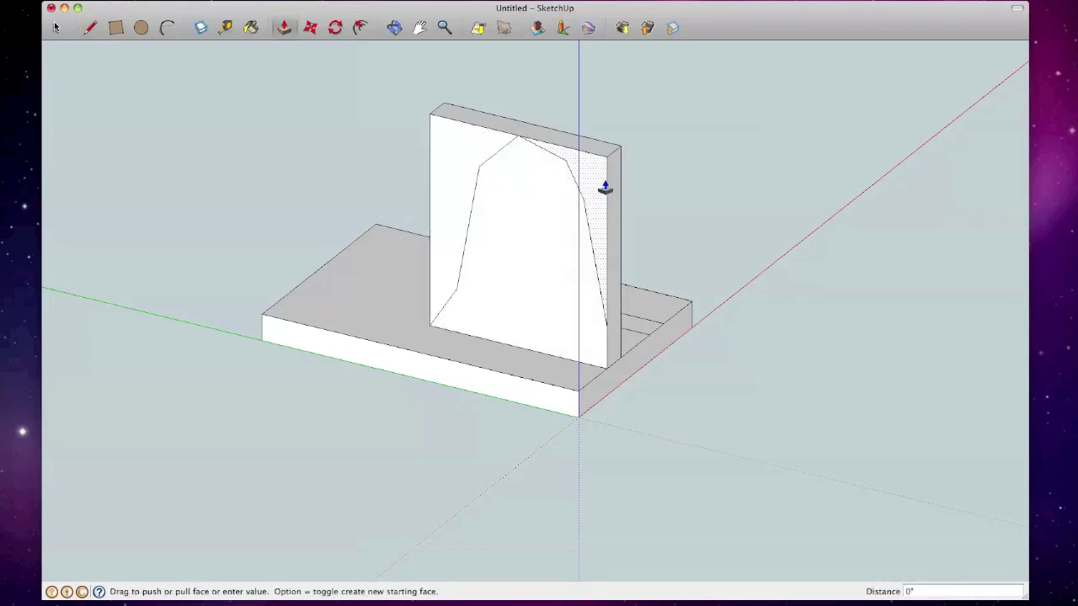
# - Push the outer wall piece back about 1/2" and inspect it from the side
pyautogui.moveTo(604, 188); pyautogui.dragTo(622, 172)
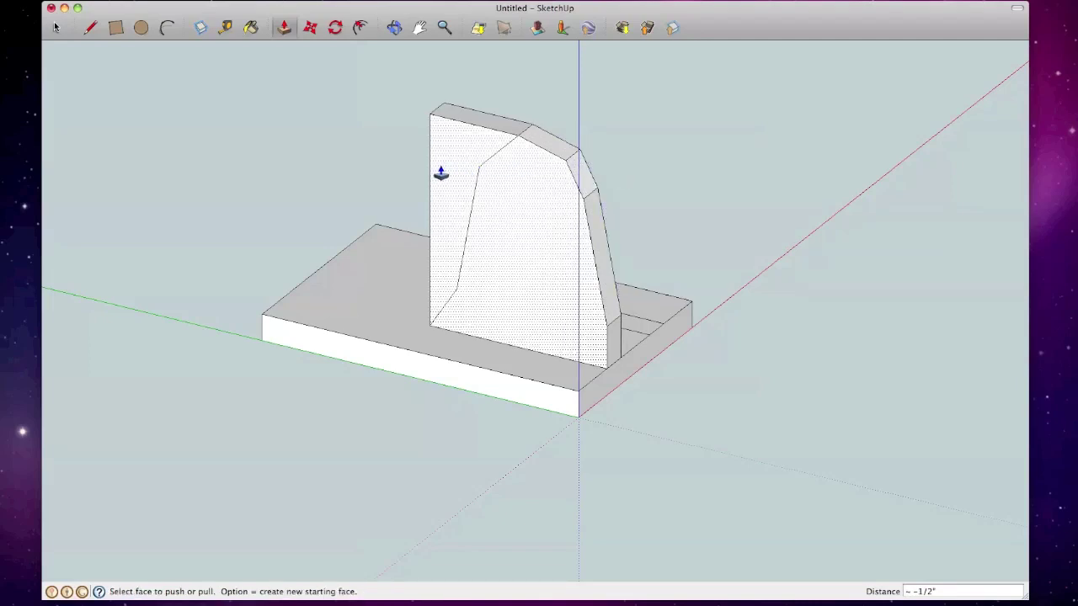
pyautogui.moveTo(440, 173); pyautogui.dragTo(617, 210, button='middle')
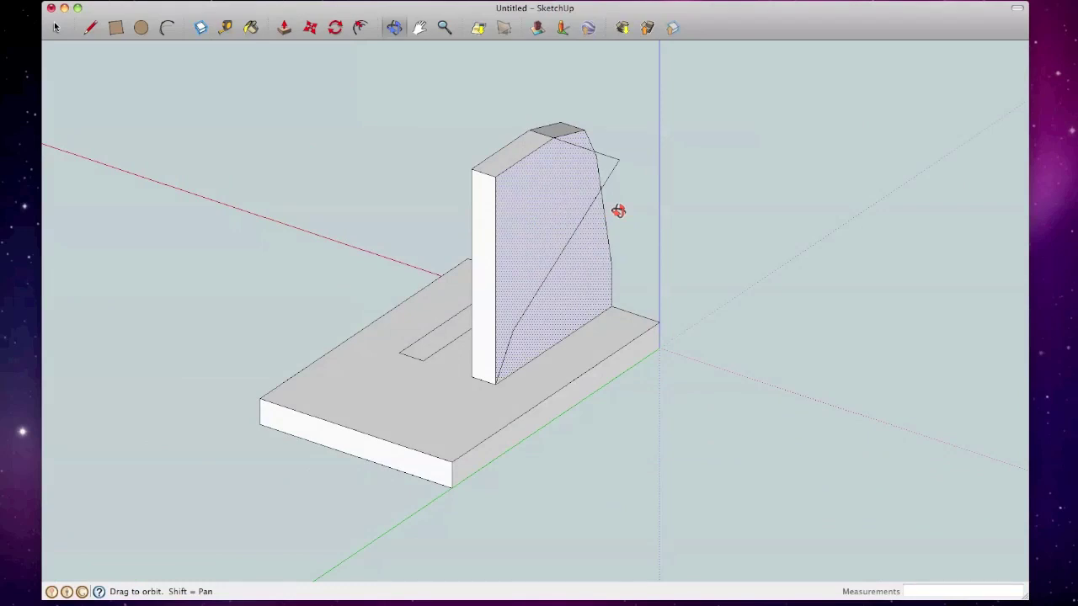
pyautogui.moveTo(618, 210); pyautogui.dragTo(618, 210, button='middle')
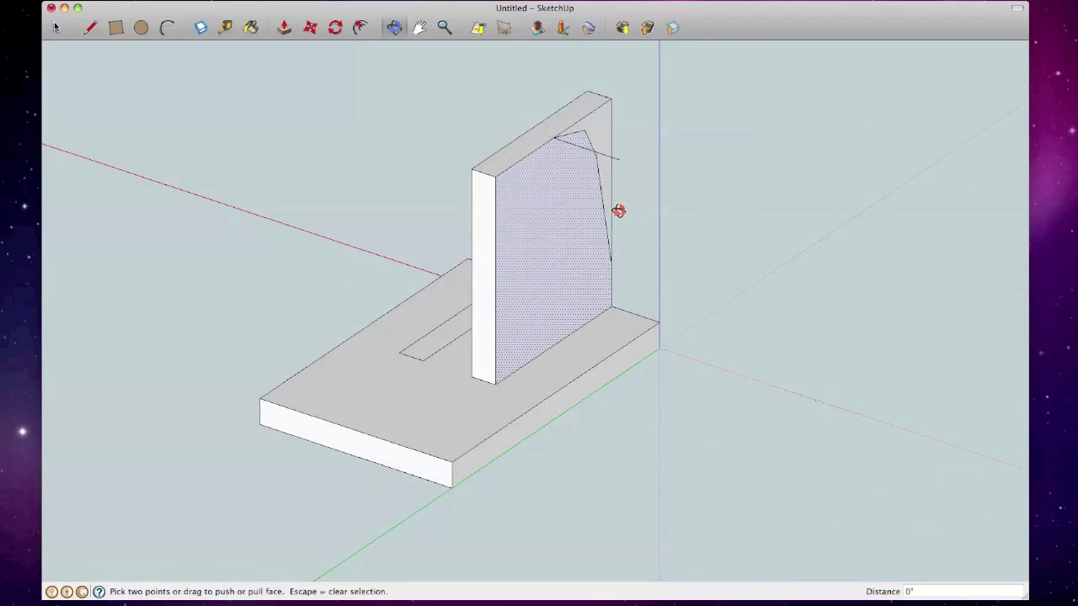
pyautogui.middleClick(651, 160)
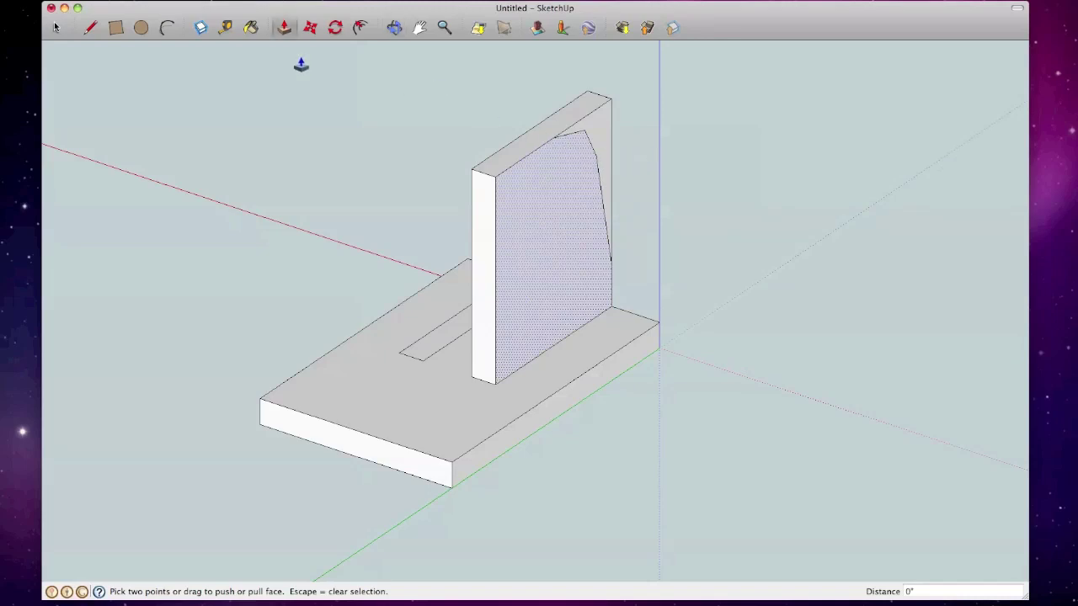
# - Draw the outline's left side from the wall's top edge down to its bottom front corner
pyautogui.click(91, 26)
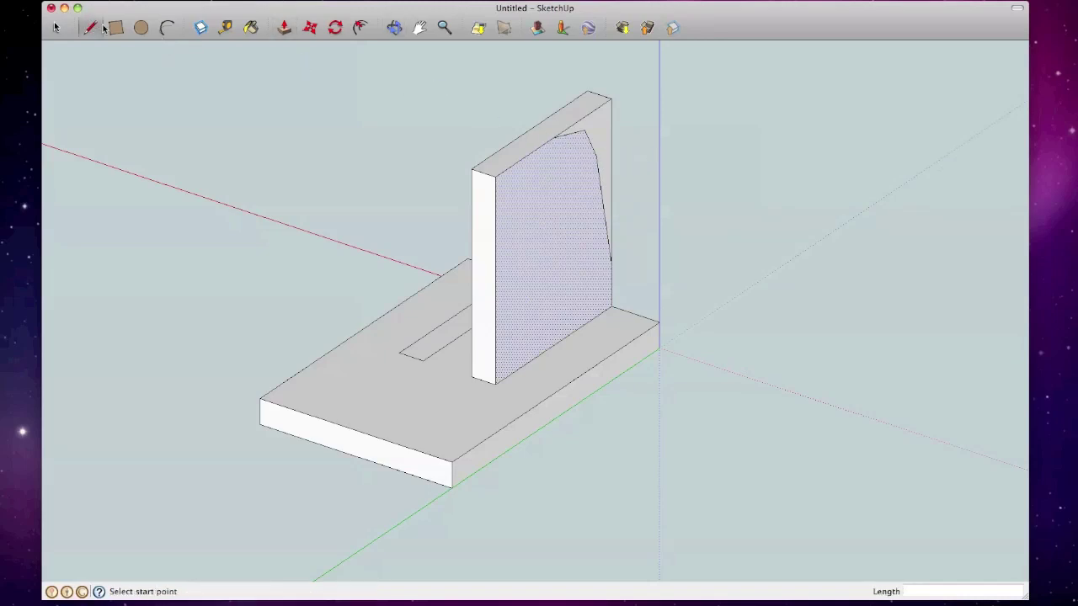
pyautogui.click(553, 136)
pyautogui.click(521, 196)
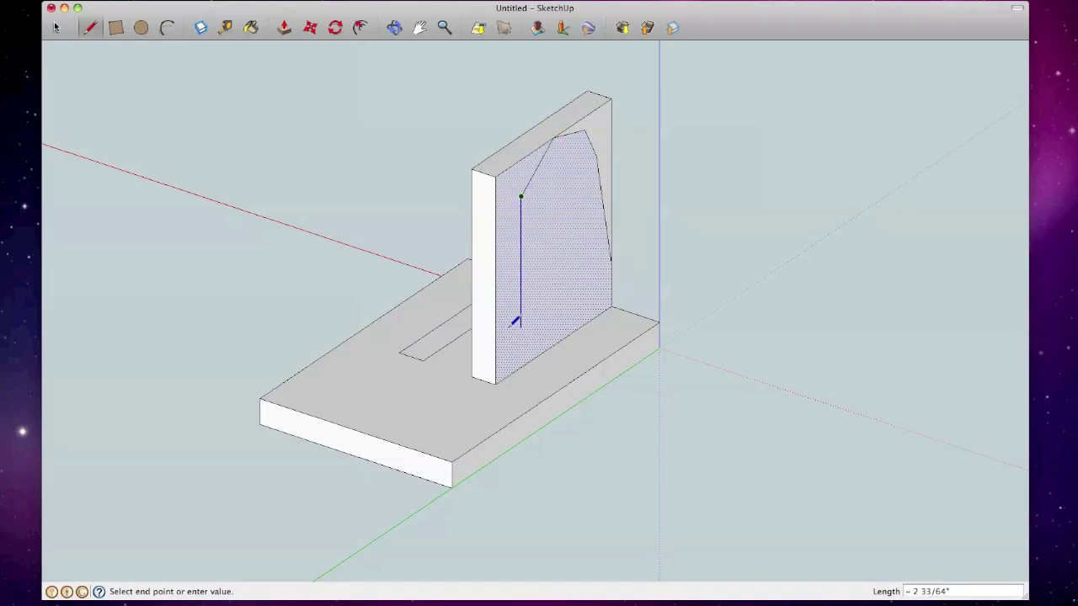
pyautogui.scroll(4, 514, 324)
pyautogui.click(518, 320)
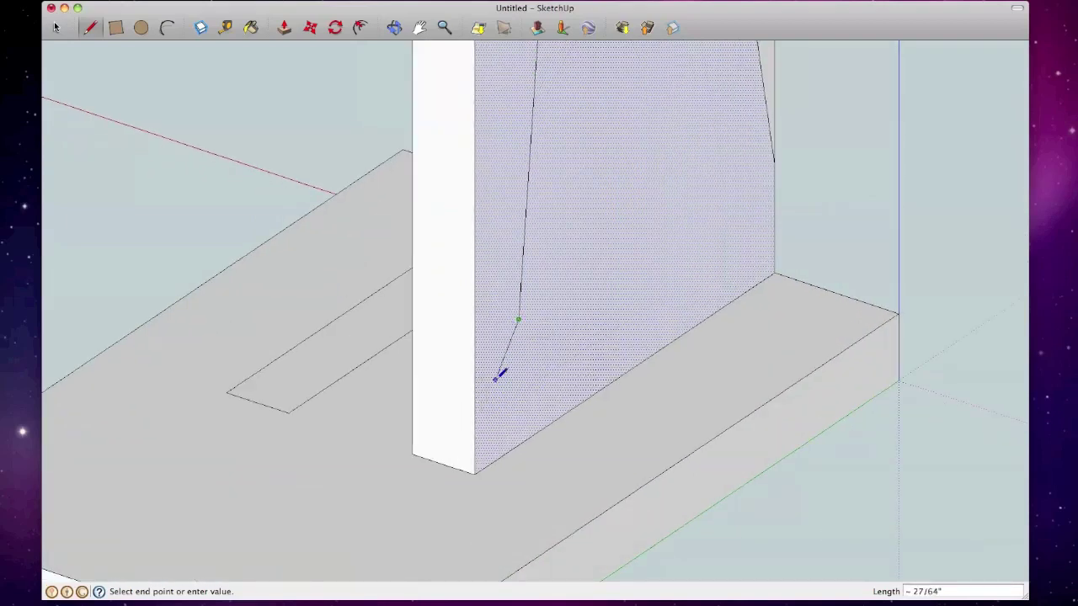
pyautogui.click(475, 470)
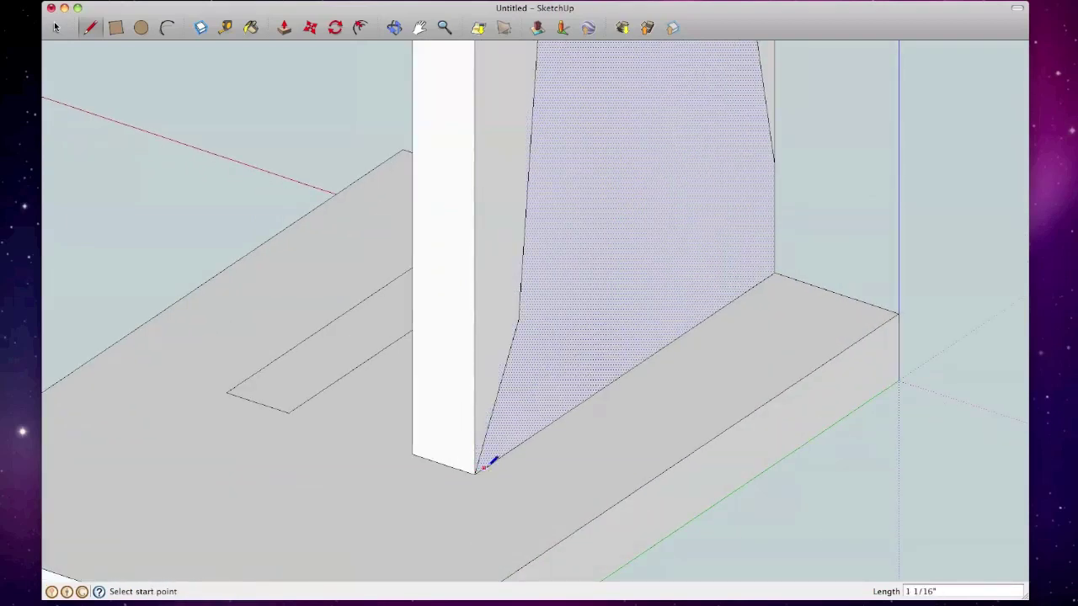
pyautogui.scroll(-5, 493, 459)
pyautogui.scroll(2, 495, 458)
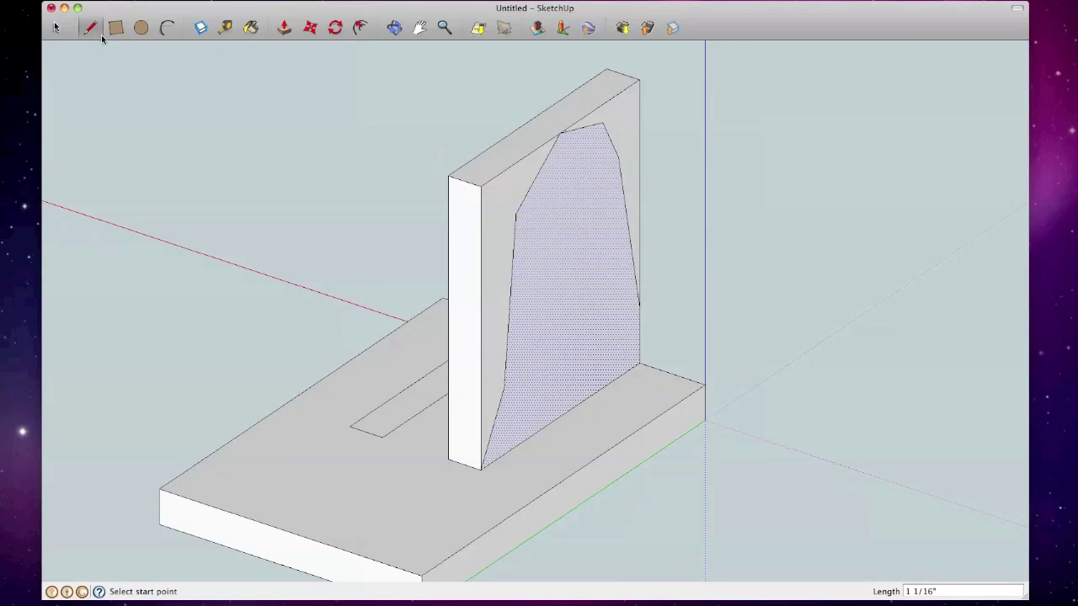
# - Erase the wall's front vertical corner edge, then undo the deletion
pyautogui.press('p')
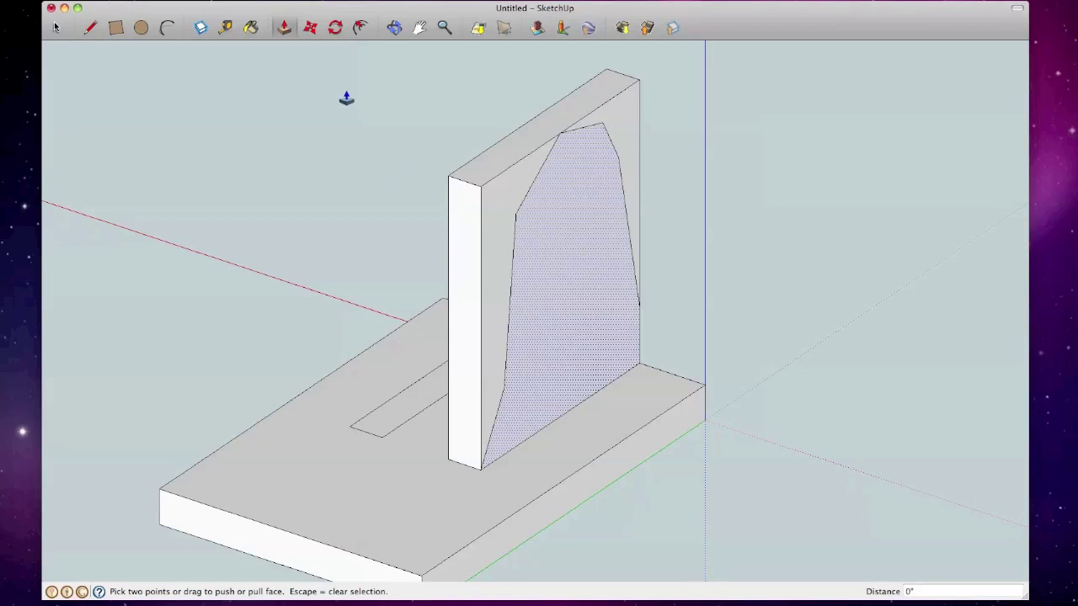
pyautogui.press('e')
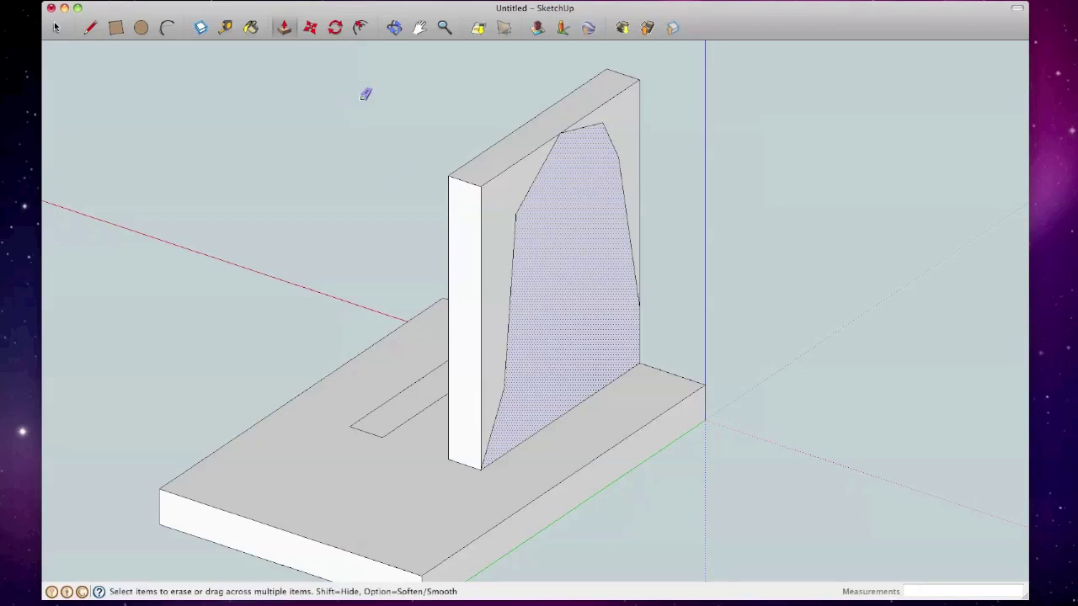
pyautogui.click(483, 183)
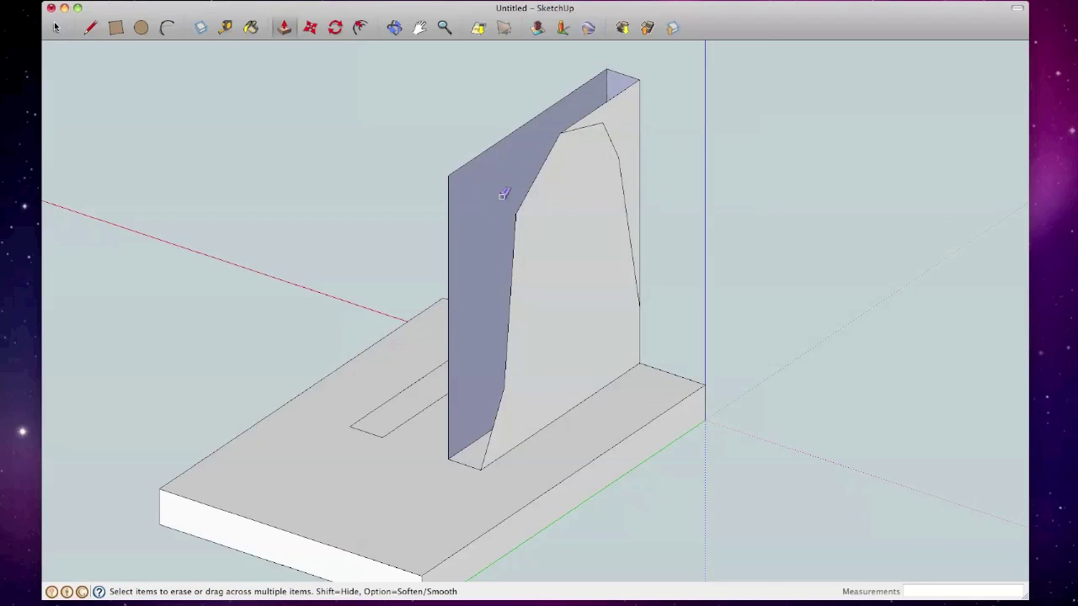
pyautogui.press('o')
pyautogui.moveTo(435, 214); pyautogui.dragTo(496, 232)
pyautogui.press('super+z')
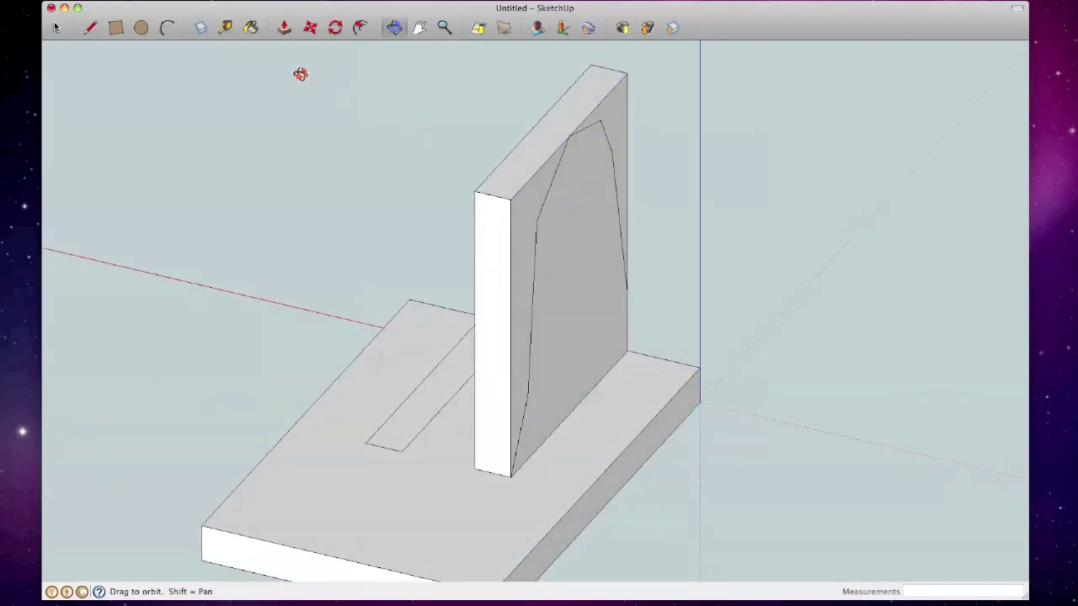
# - Push the wall section outside the outline back through the wall to trim the upright
pyautogui.press('p')
pyautogui.moveTo(534, 210); pyautogui.dragTo(484, 205)
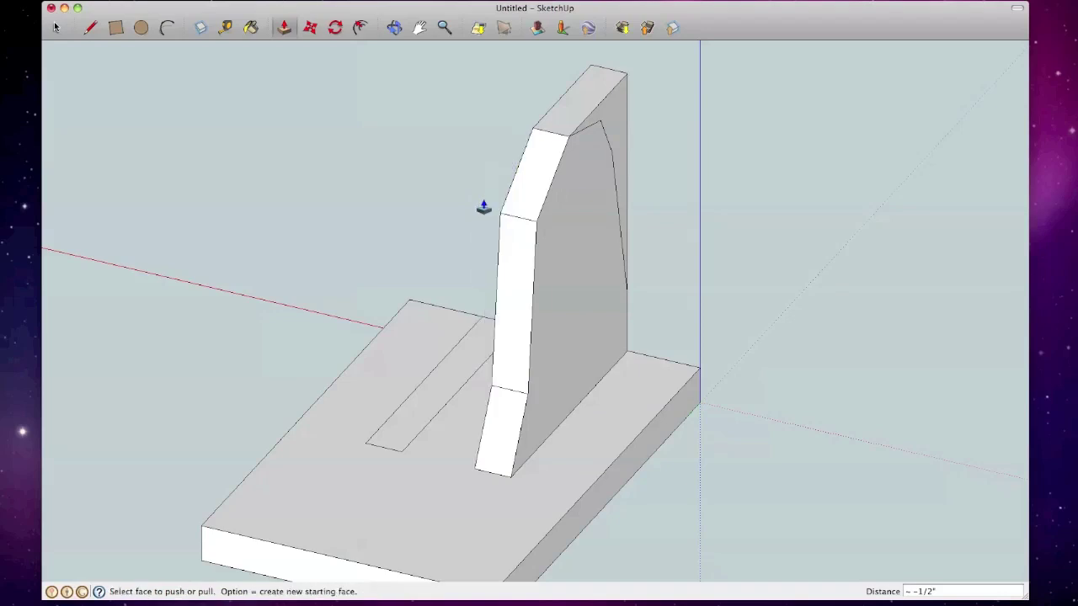
pyautogui.moveTo(621, 104); pyautogui.dragTo(576, 100)
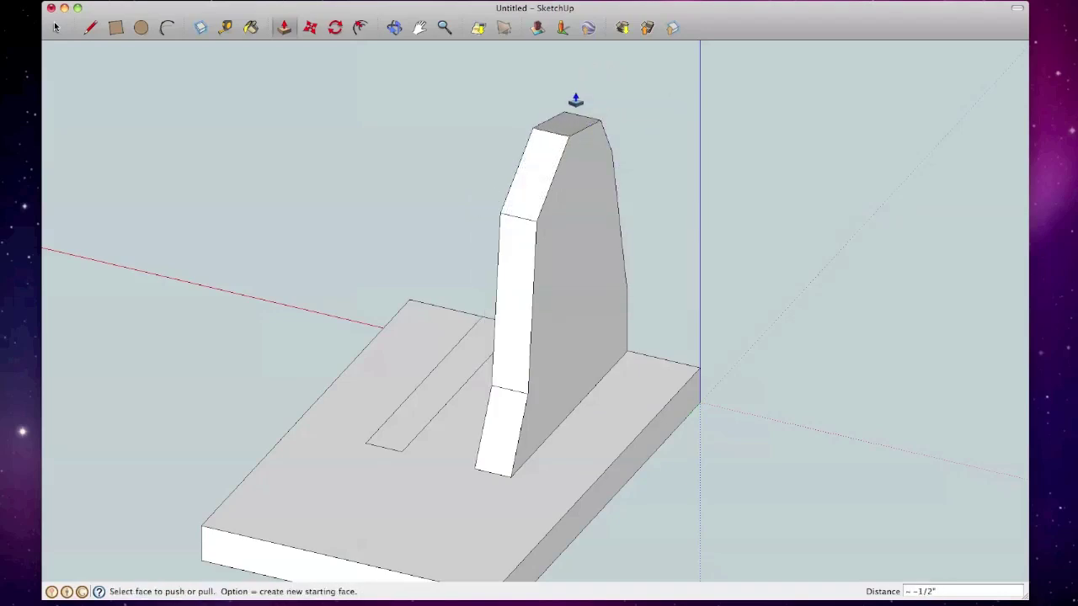
pyautogui.moveTo(577, 100); pyautogui.dragTo(657, 209, button='middle')
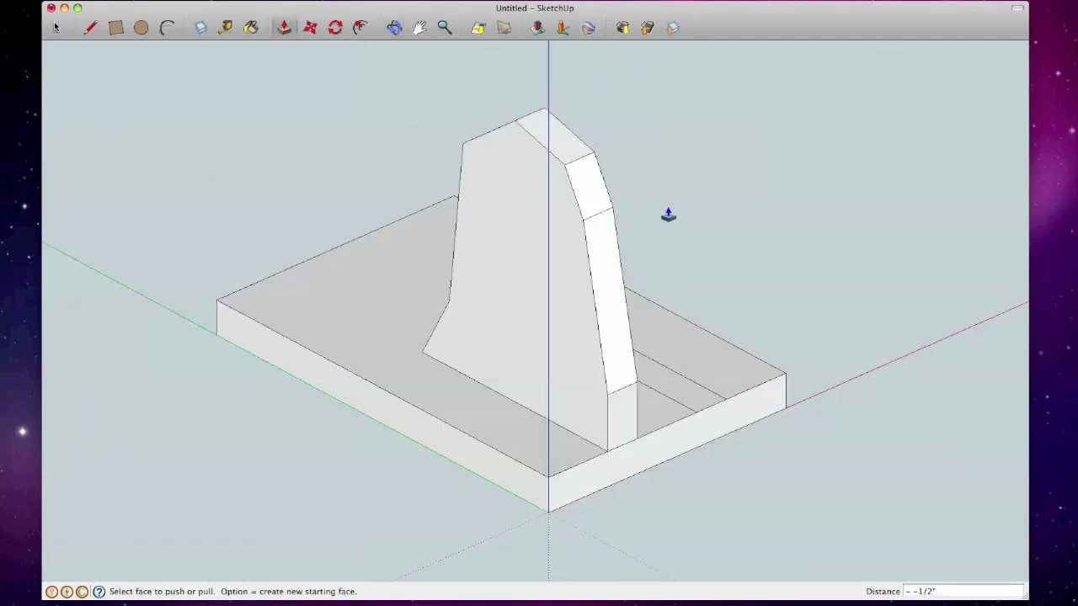
# - Draw four tiny circles (about 1/32" radius) on the upright: three across the top, one near the lower right corner
pyautogui.moveTo(745, 245); pyautogui.dragTo(769, 205, button='middle')
pyautogui.scroll(5, 612, 244)
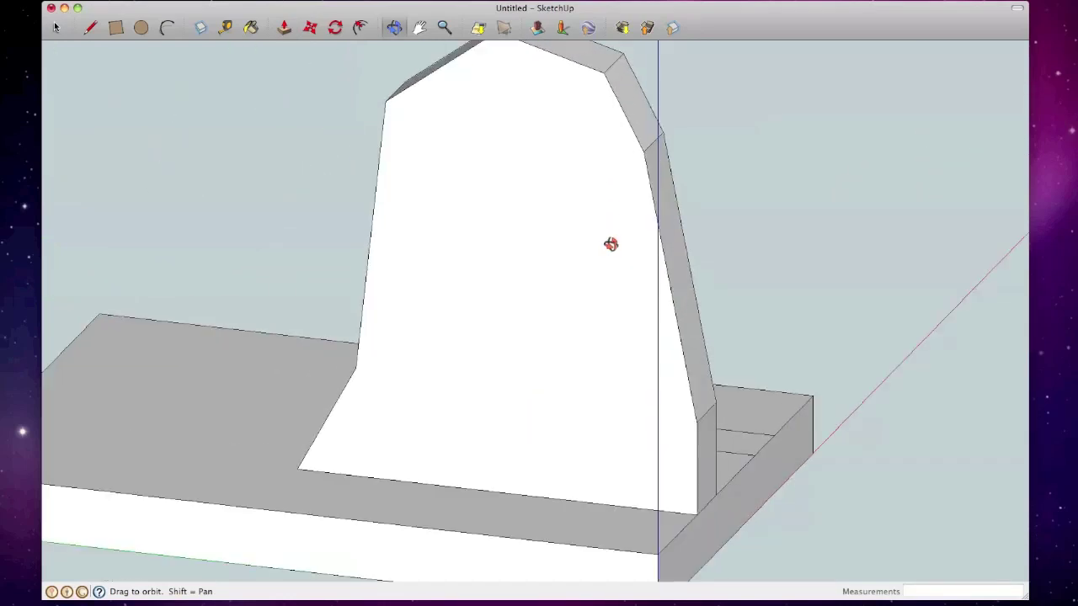
pyautogui.scroll(-3, 610, 243)
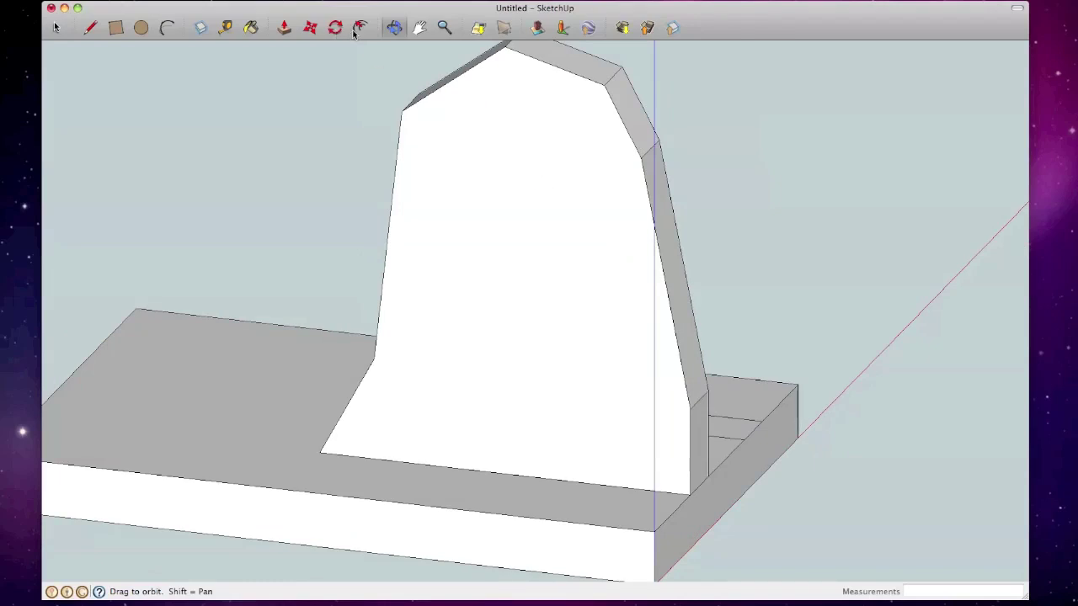
pyautogui.click(142, 28)
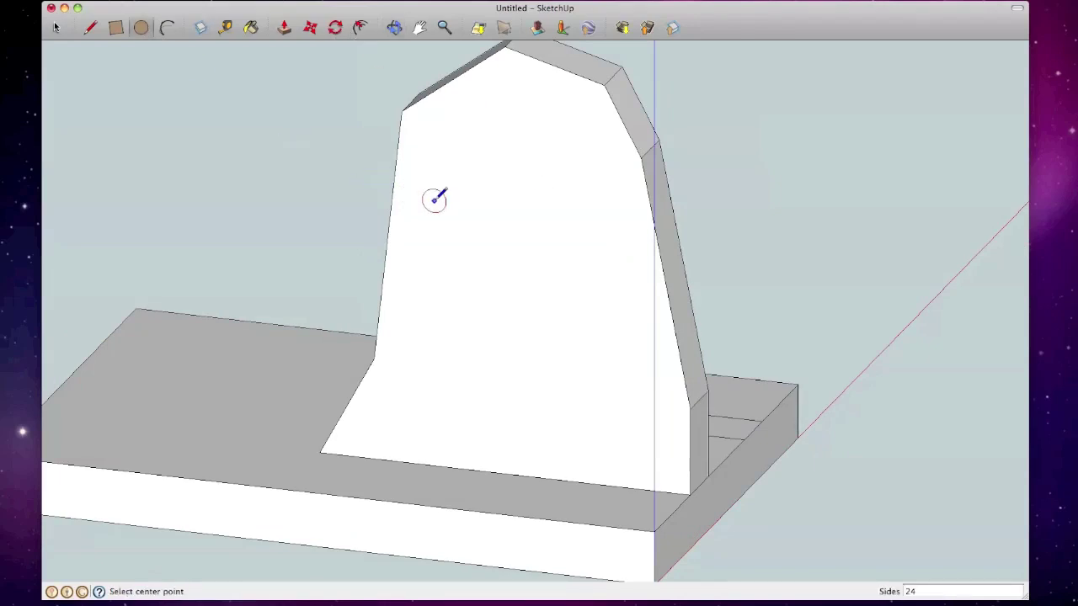
pyautogui.scroll(1, 461, 207)
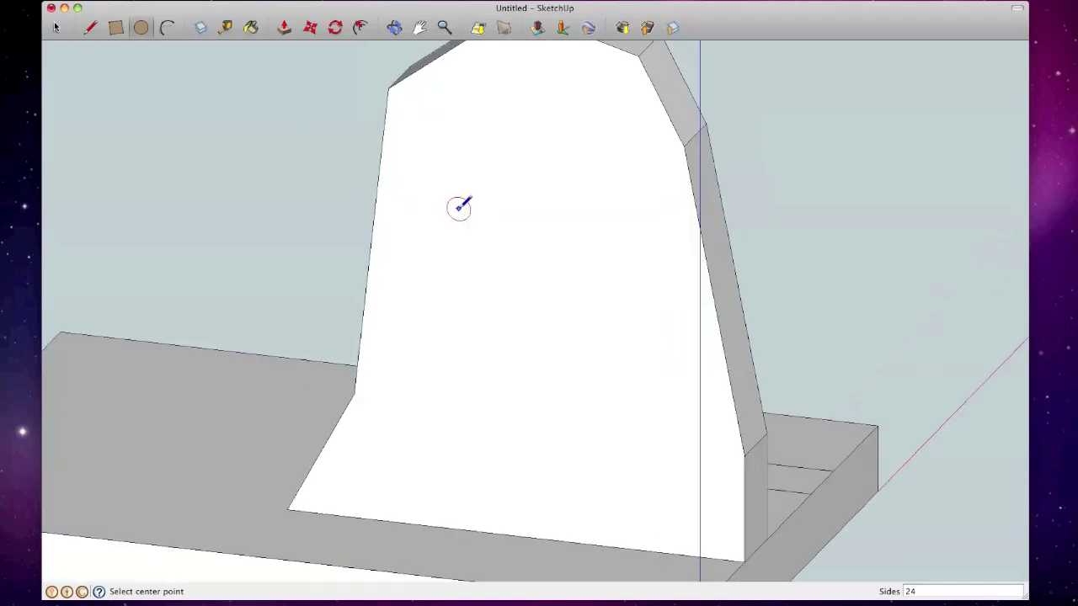
pyautogui.click(458, 202)
pyautogui.click(458, 202)
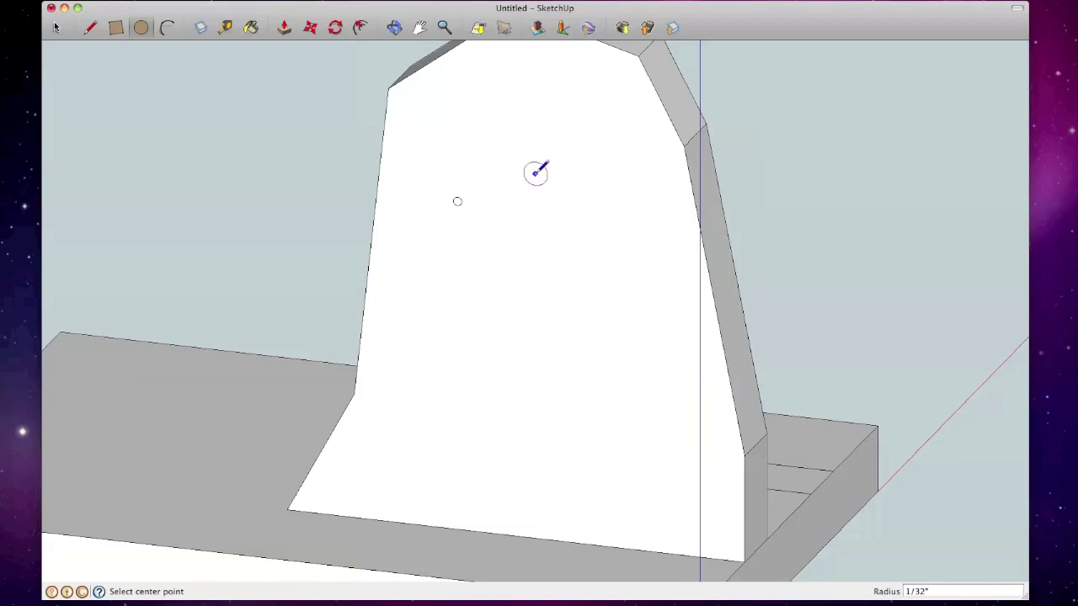
pyautogui.click(536, 173)
pyautogui.click(539, 173)
pyautogui.click(630, 201)
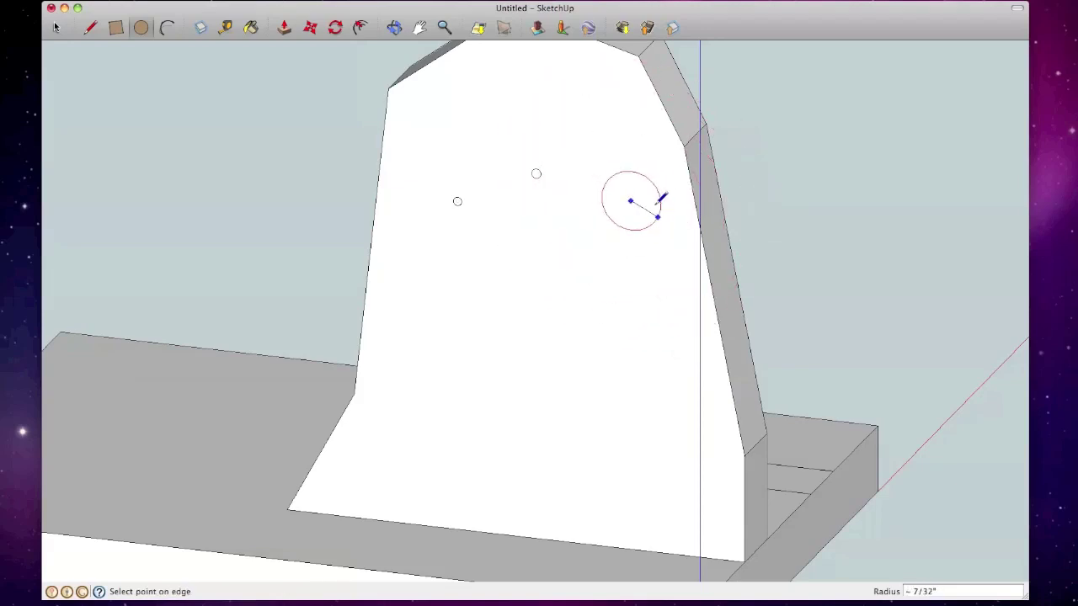
pyautogui.click(632, 201)
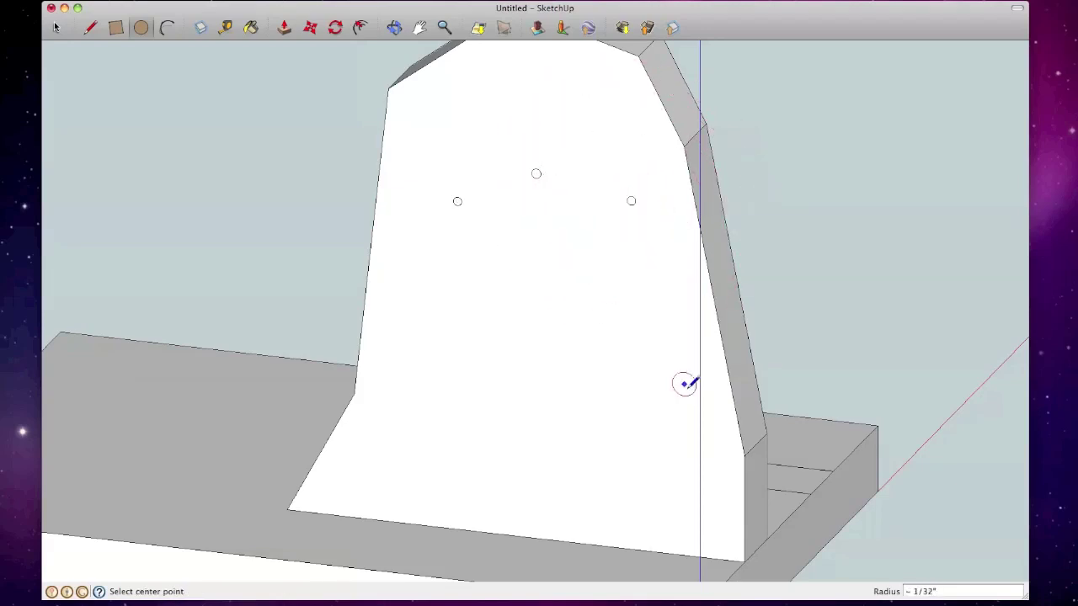
pyautogui.click(700, 509)
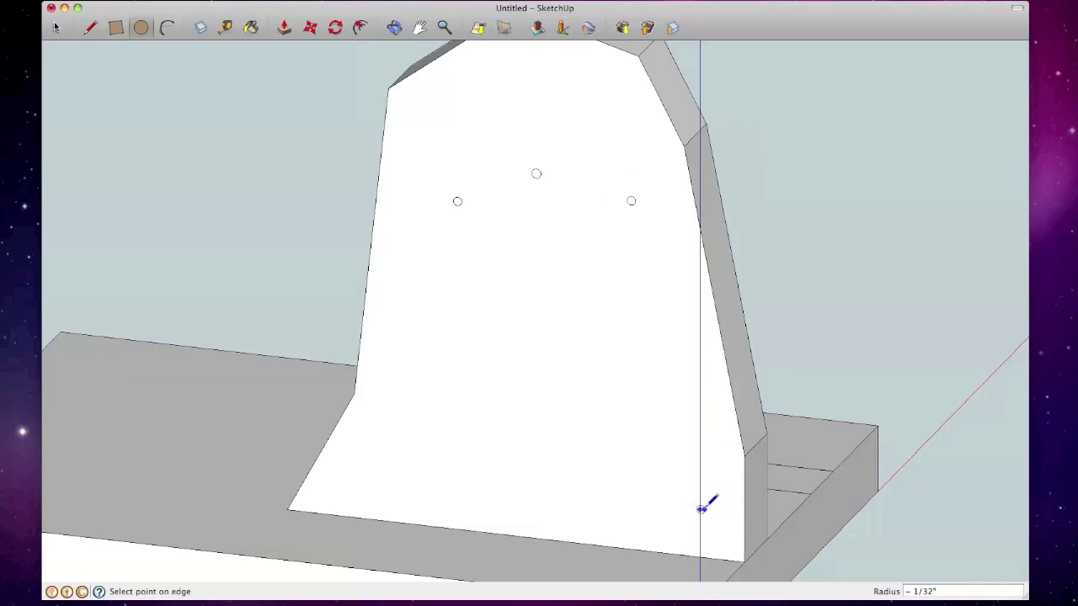
pyautogui.click(702, 509)
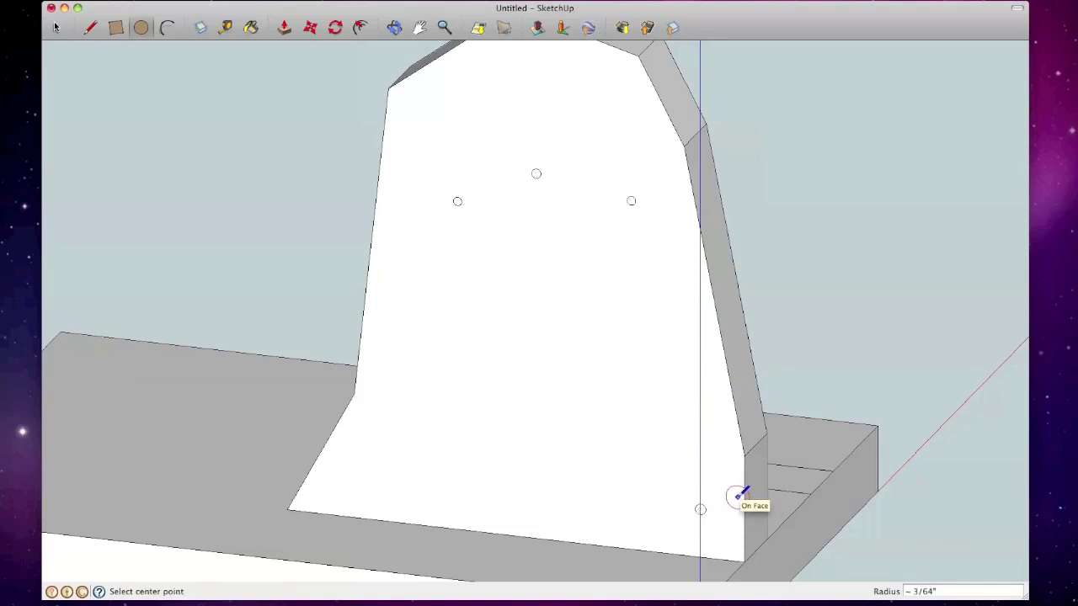
# - Push the first circle 1/2" through the tapered upright to cut a hole
pyautogui.press('p')
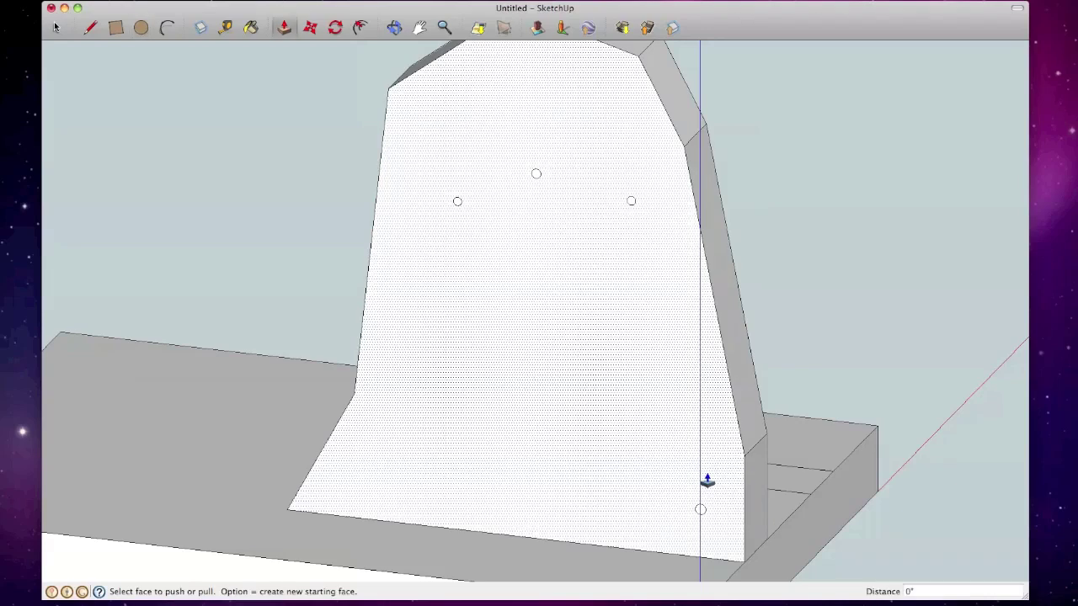
pyautogui.click(456, 207)
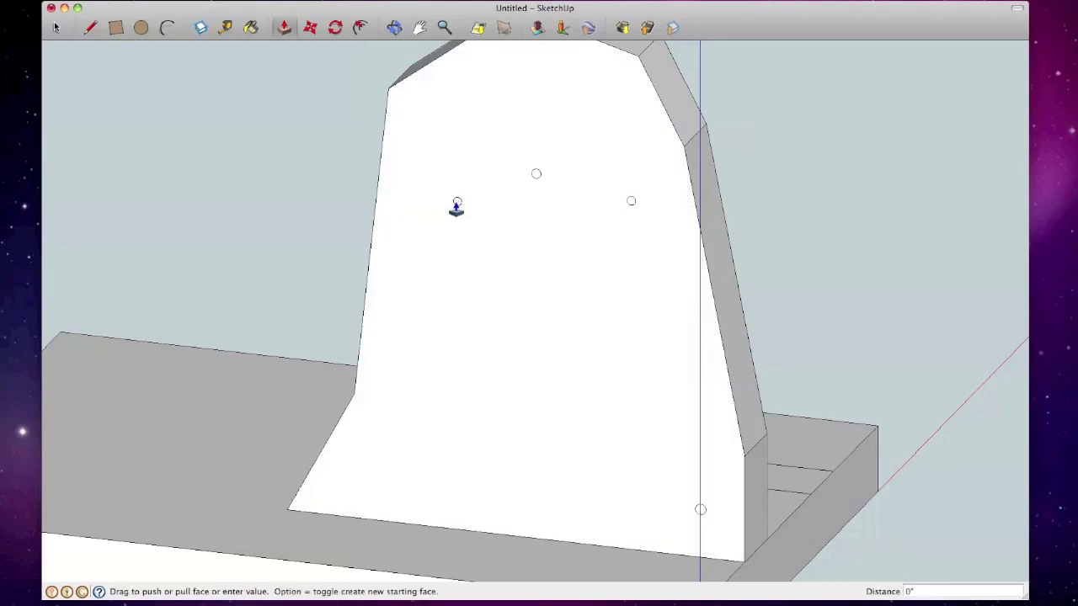
pyautogui.click(714, 181)
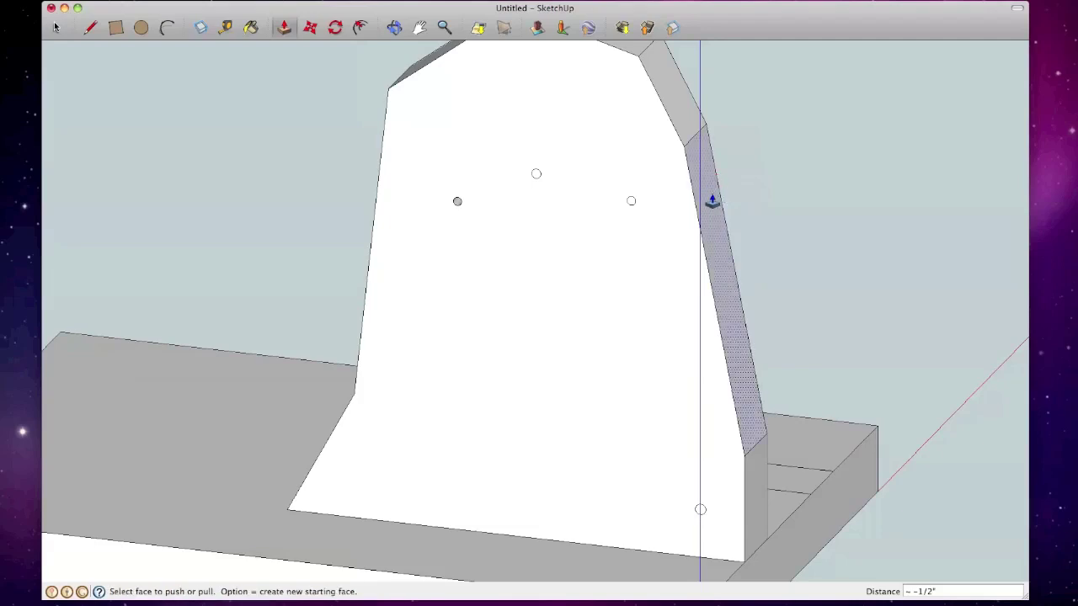
pyautogui.press('o')
pyautogui.moveTo(515, 260); pyautogui.dragTo(628, 153)
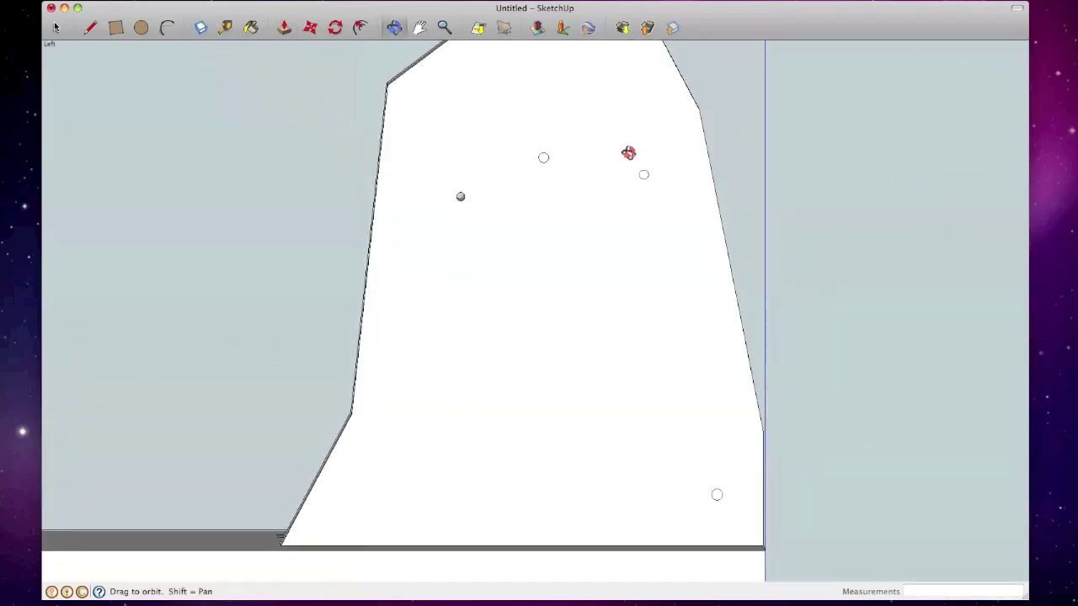
pyautogui.moveTo(628, 153)
pyautogui.mouseDown()
pyautogui.moveTo(560, 222)
pyautogui.moveTo(447, 261)
pyautogui.moveTo(493, 230)
pyautogui.moveTo(505, 207)
pyautogui.moveTo(432, 238)
pyautogui.moveTo(455, 228)
pyautogui.moveTo(447, 187)
pyautogui.moveTo(410, 170)
pyautogui.moveTo(368, 174)
pyautogui.moveTo(259, 266)
pyautogui.moveTo(278, 306)
pyautogui.mouseUp()
pyautogui.scroll(5, 446, 194)
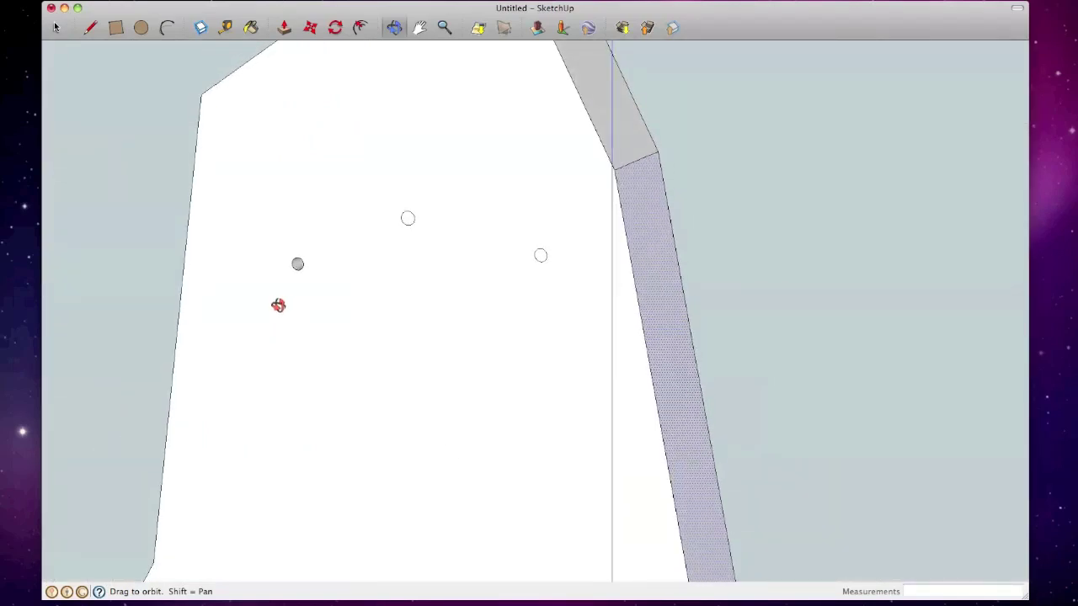
# - Push the second and third top circles through the upright to form holes
pyautogui.press('p')
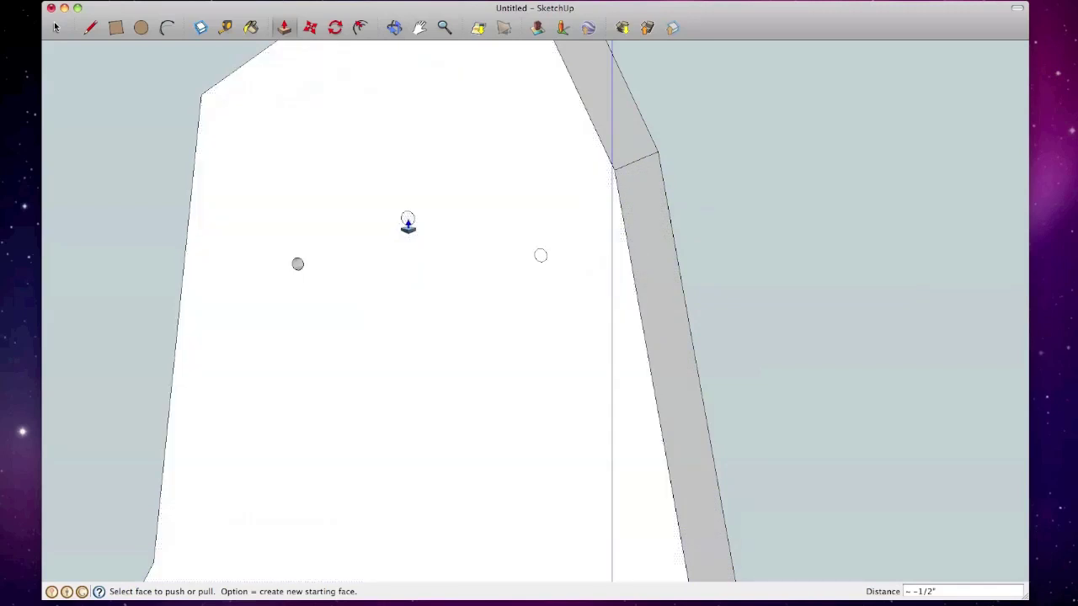
pyautogui.click(408, 223)
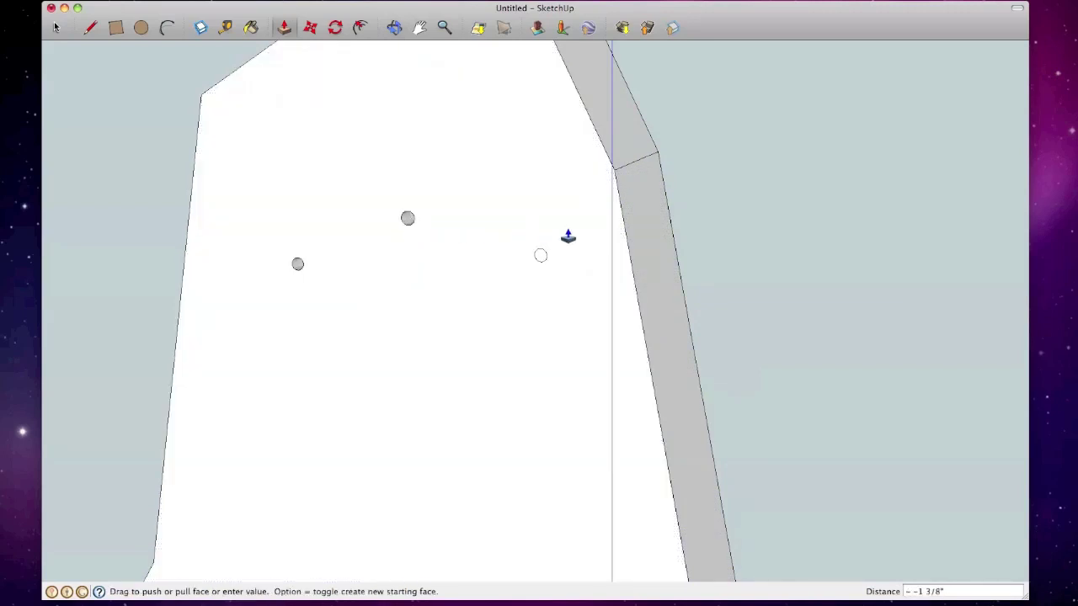
pyautogui.click(666, 212)
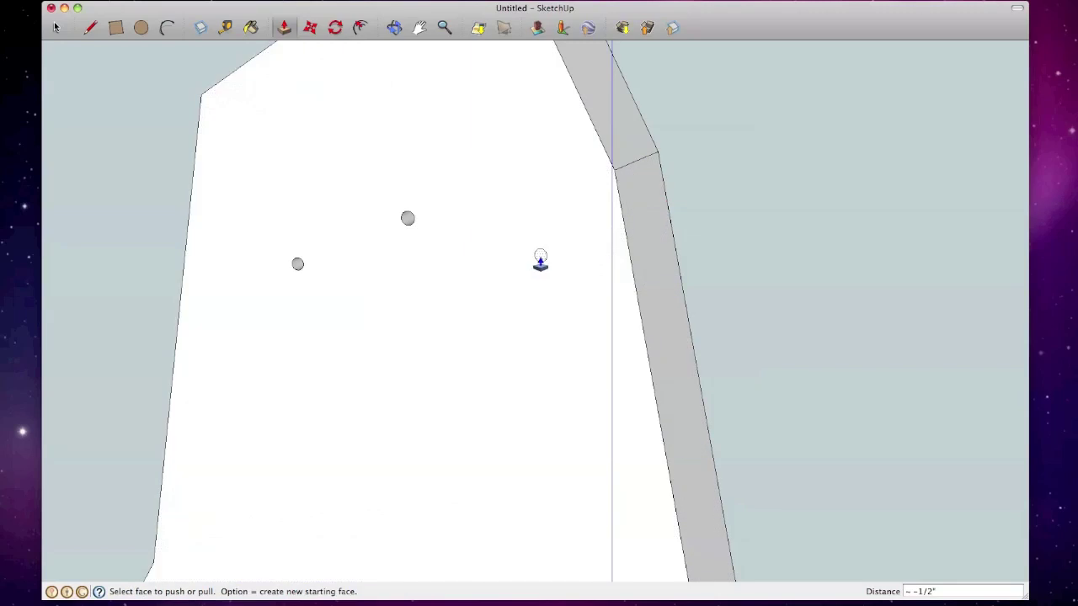
pyautogui.click(541, 259)
pyautogui.click(672, 246)
pyautogui.scroll(-10, 672, 246)
pyautogui.scroll(10, 656, 449)
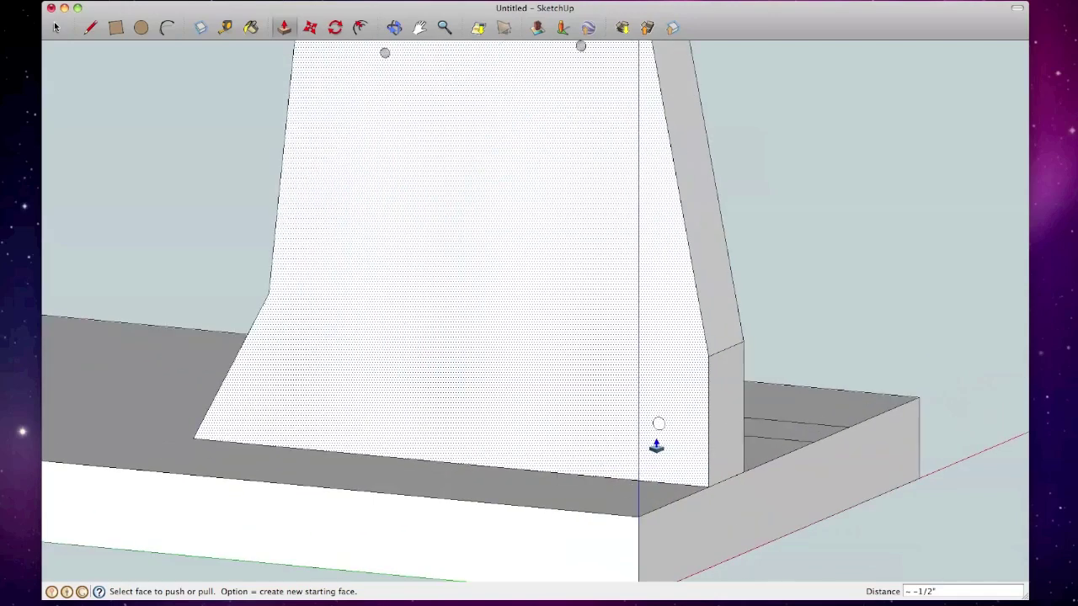
# - Push the lower-corner circle through the upright to form the fourth hole
pyautogui.click(664, 410)
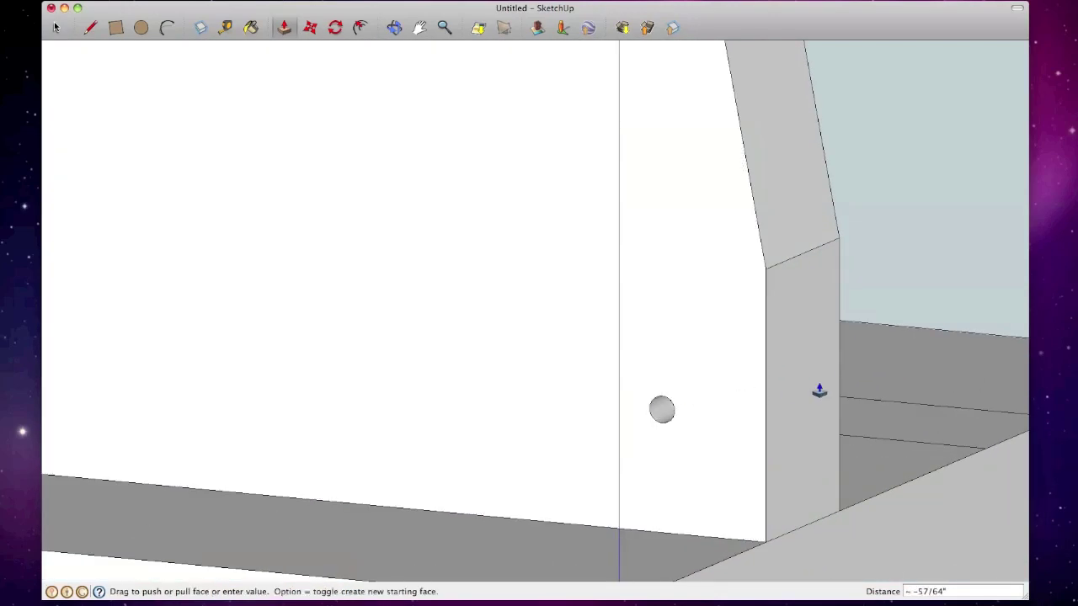
pyautogui.click(839, 380)
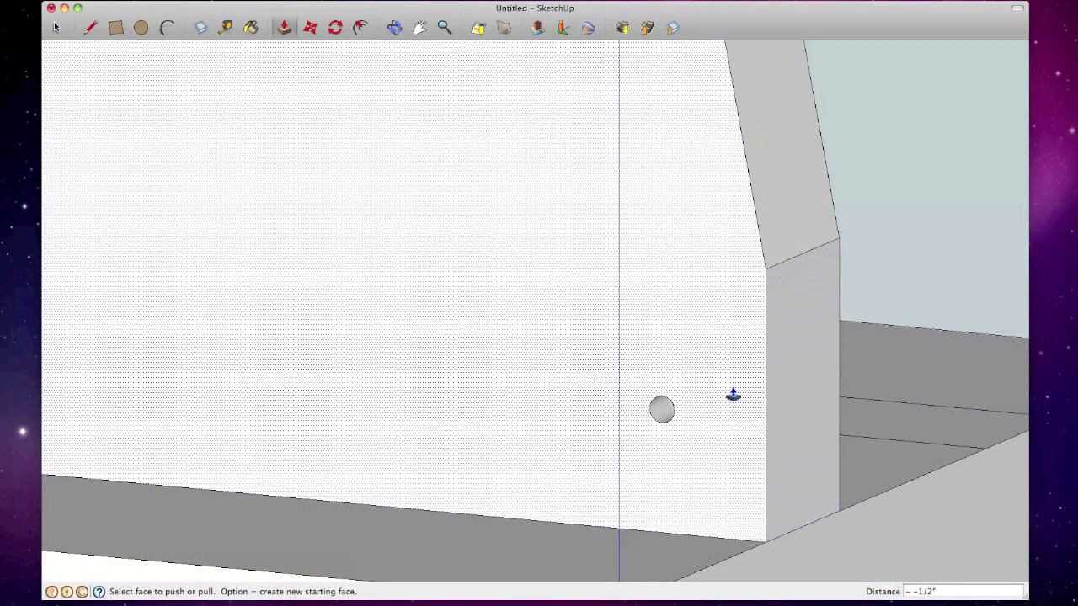
pyautogui.scroll(-6, 732, 395)
pyautogui.scroll(2, 733, 395)
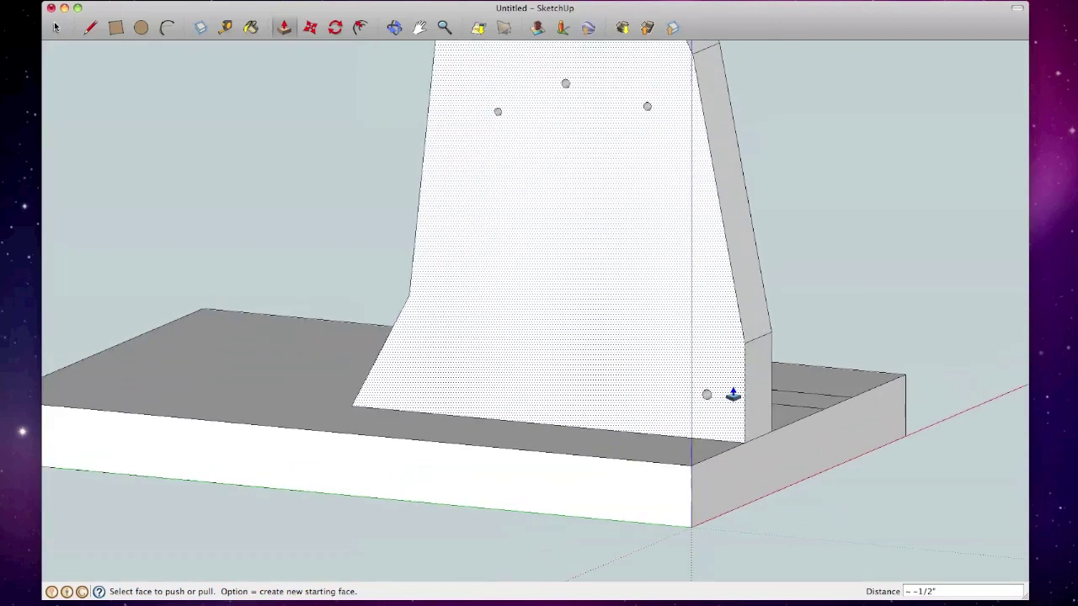
pyautogui.scroll(-2, 733, 394)
pyautogui.press('o')
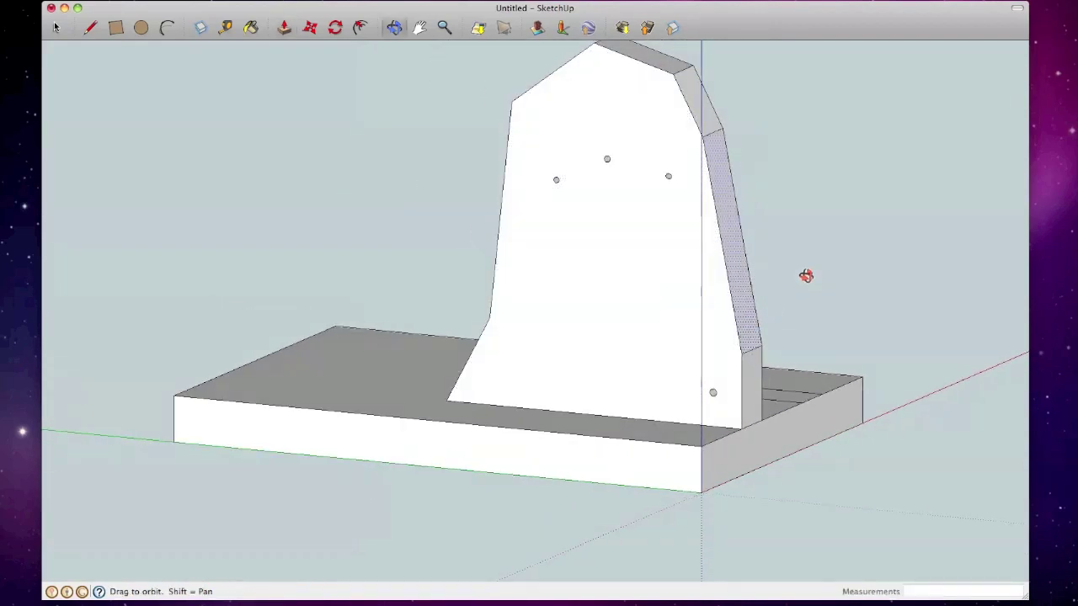
pyautogui.moveTo(808, 277); pyautogui.dragTo(699, 365)
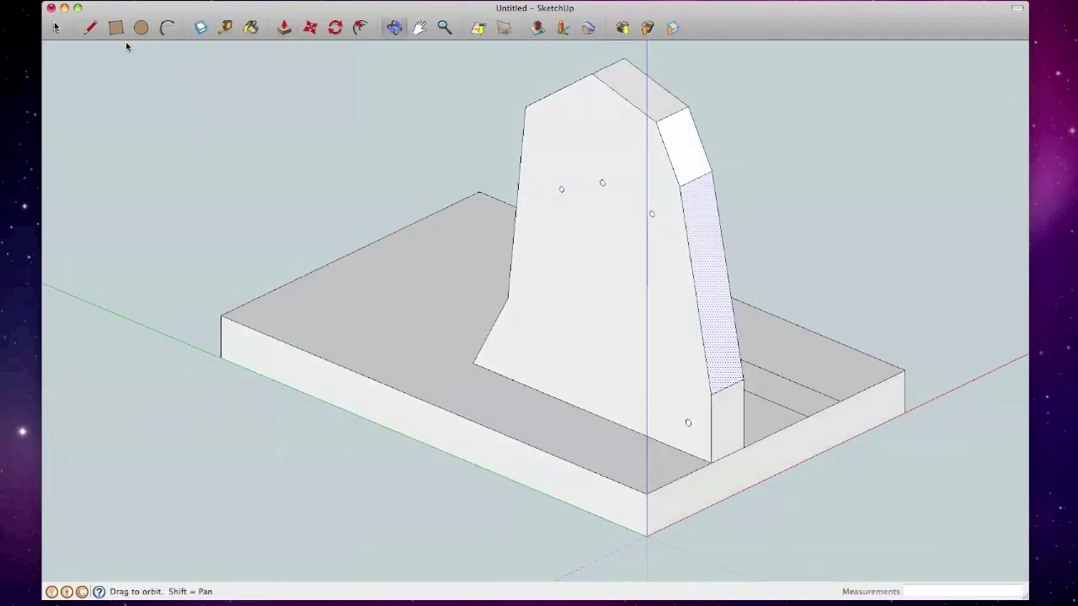
pyautogui.click(89, 28)
# - Box-select the whole holed upright, leaving the slot edge out of the selection
pyautogui.click(55, 28)
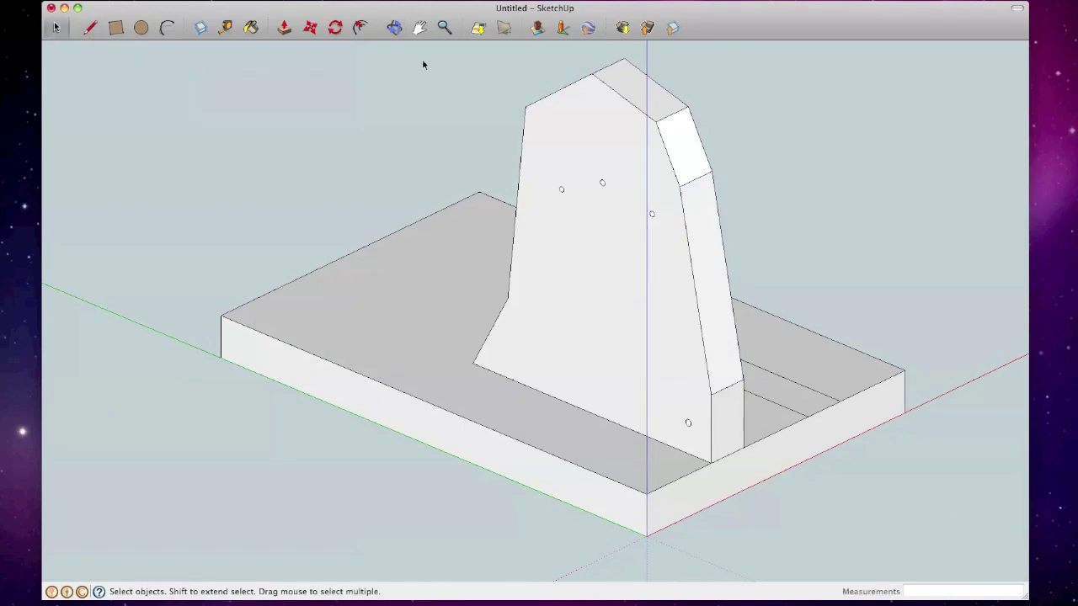
pyautogui.moveTo(459, 51); pyautogui.dragTo(786, 477)
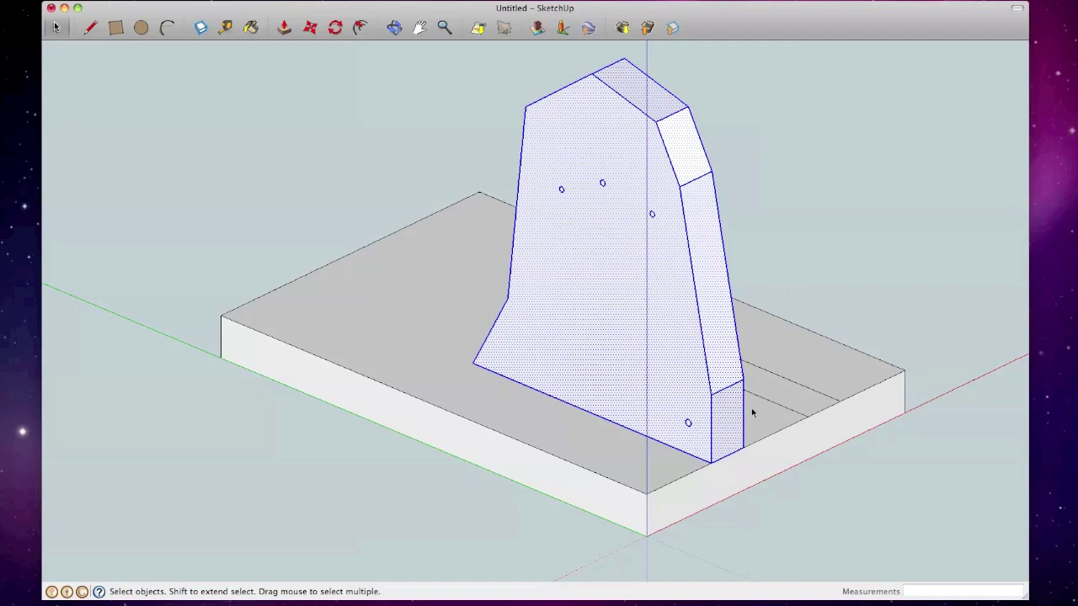
pyautogui.press('o')
pyautogui.moveTo(847, 294); pyautogui.dragTo(459, 348)
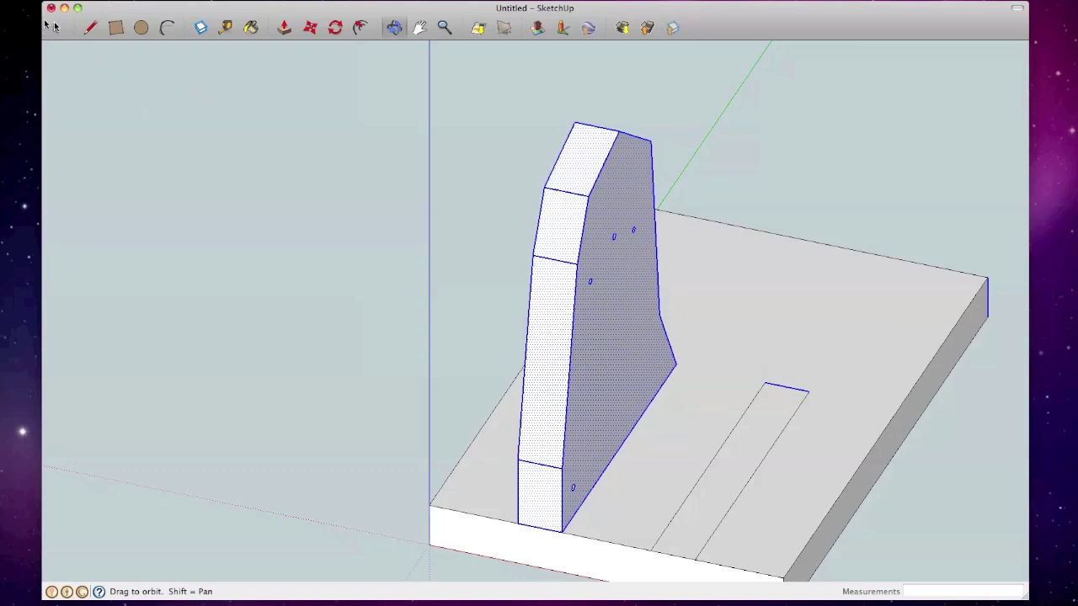
pyautogui.press('space')
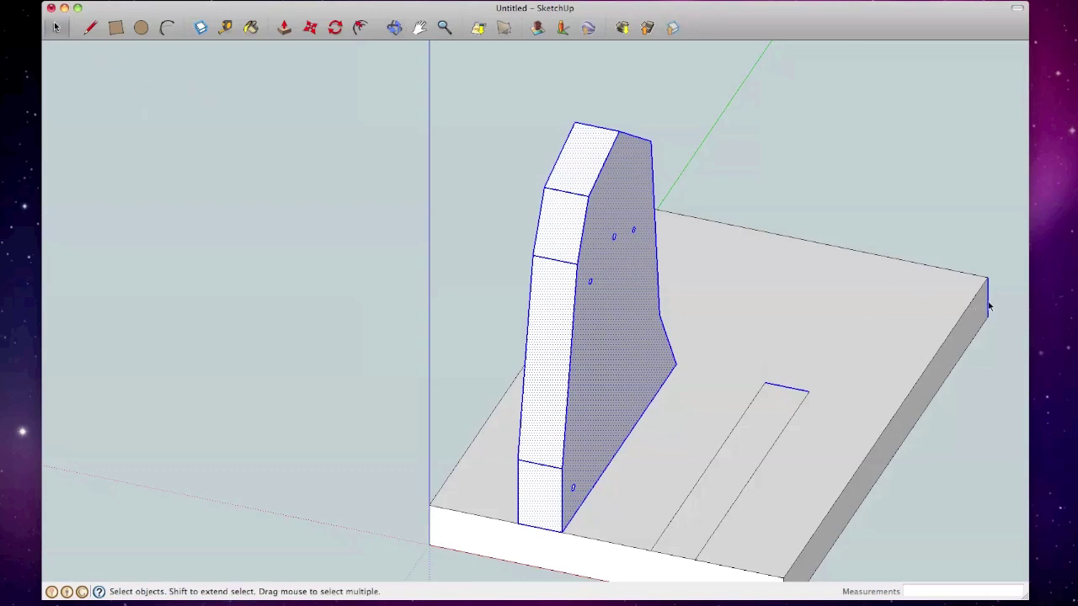
pyautogui.keyDown('shift'); pyautogui.click(787, 390); pyautogui.keyUp('shift')
pyautogui.press('o')
pyautogui.moveTo(781, 390); pyautogui.dragTo(884, 173)
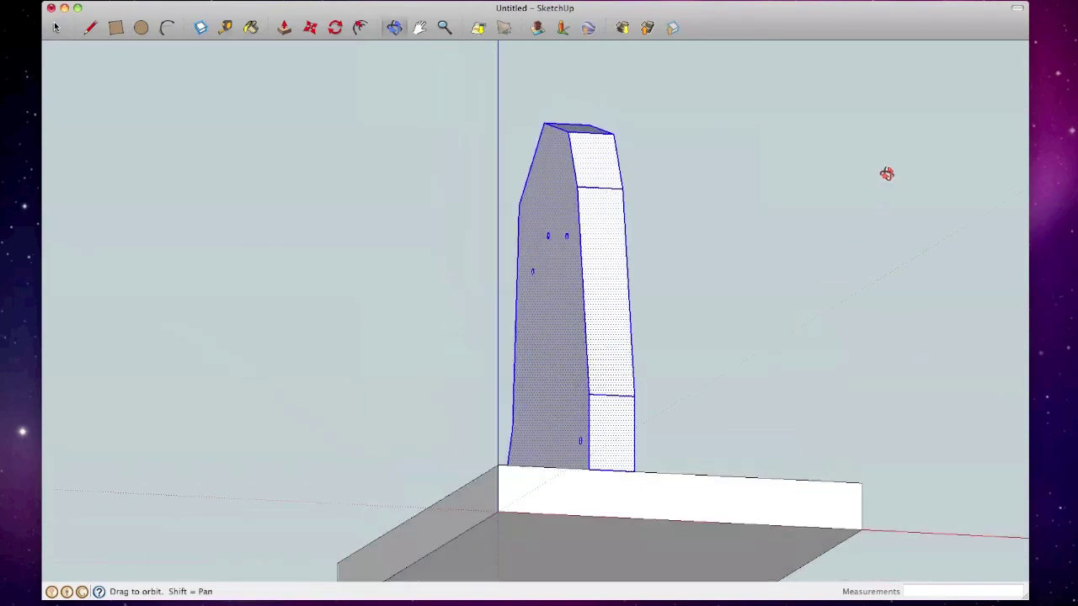
pyautogui.moveTo(379, 342); pyautogui.dragTo(576, 432)
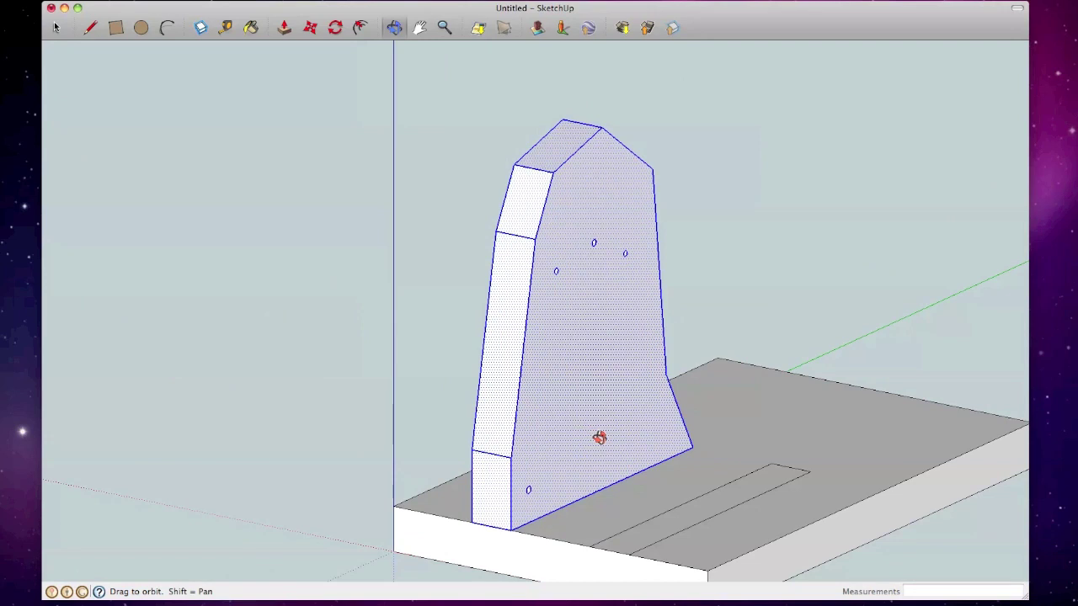
# - Paste a copy of the upright beside the original, parallel to it, and deselect
pyautogui.press('super+v')
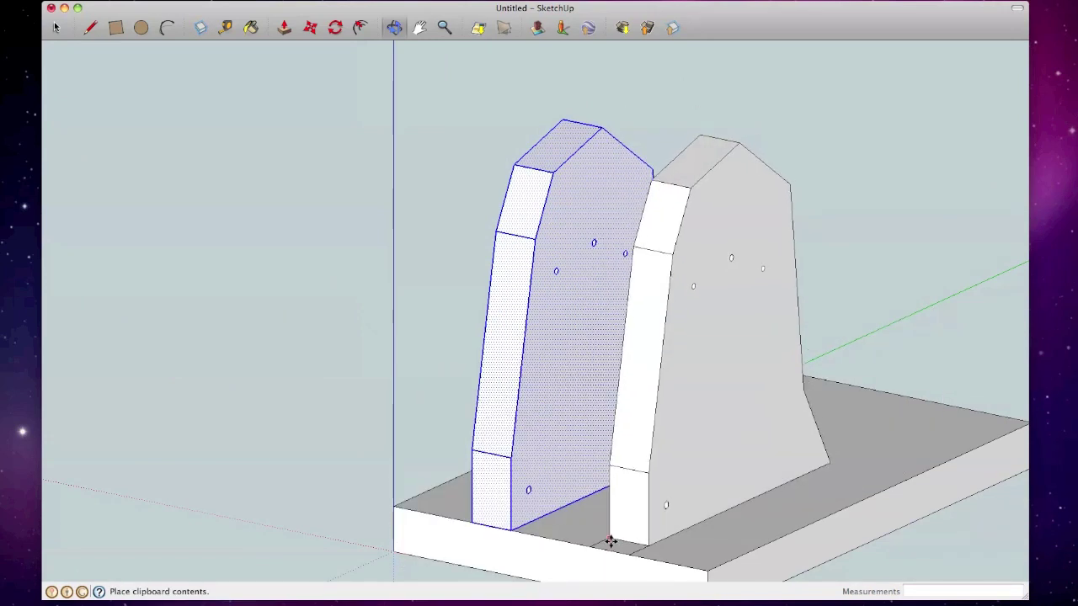
pyautogui.click(595, 545)
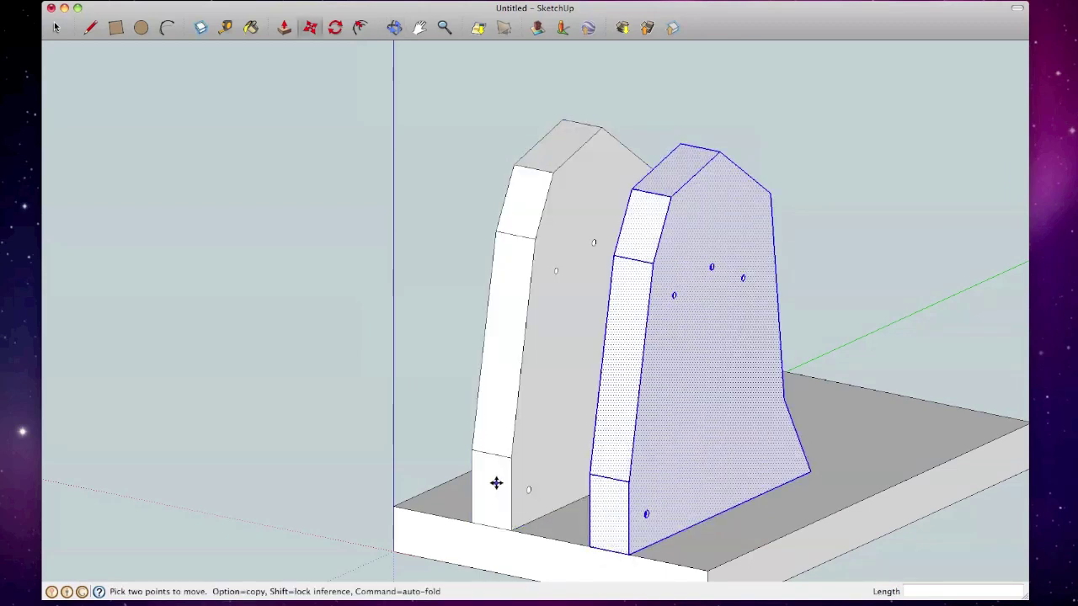
pyautogui.click(55, 28)
pyautogui.click(288, 337)
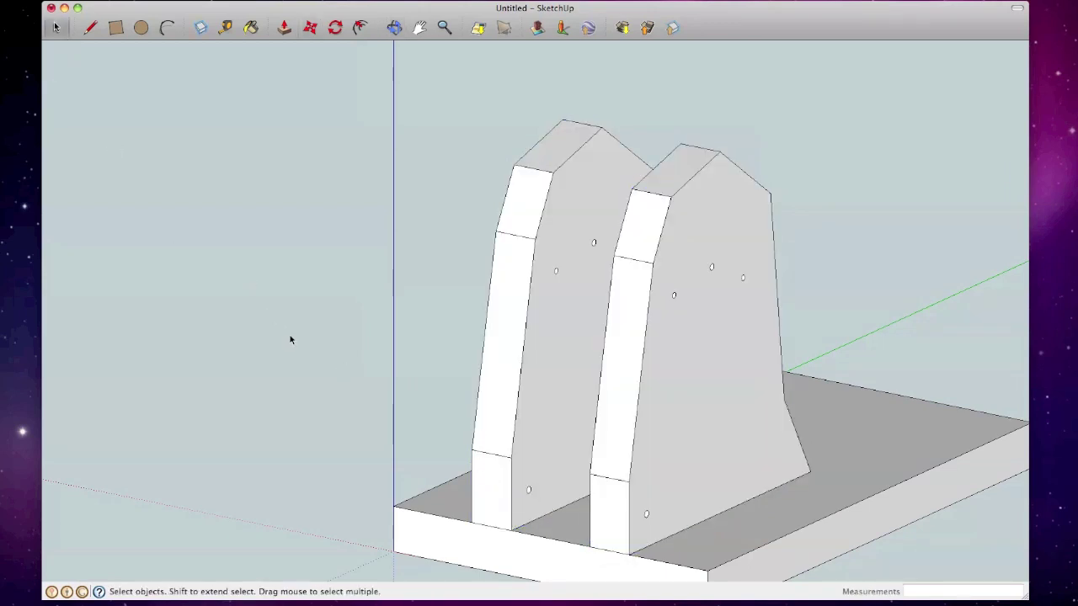
pyautogui.press('o')
pyautogui.moveTo(295, 345); pyautogui.dragTo(513, 484)
# - Draw a long thin rectangle beside the base's front edge and pull it up 31/64" into a bar
pyautogui.moveTo(811, 454); pyautogui.dragTo(662, 447)
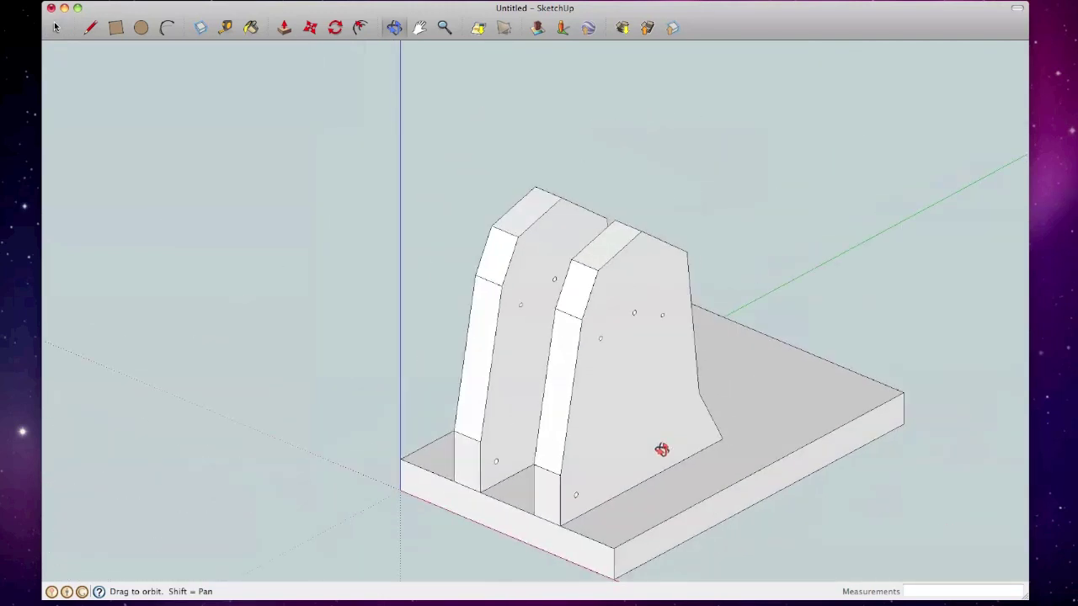
pyautogui.moveTo(810, 479); pyautogui.dragTo(883, 416)
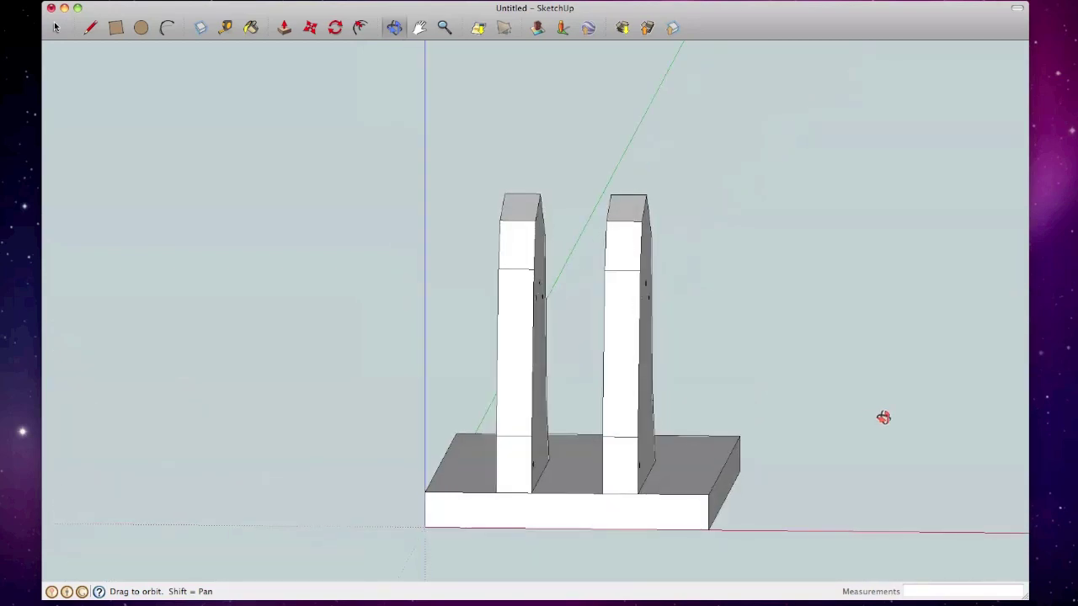
pyautogui.moveTo(883, 417); pyautogui.dragTo(118, 38, button='middle')
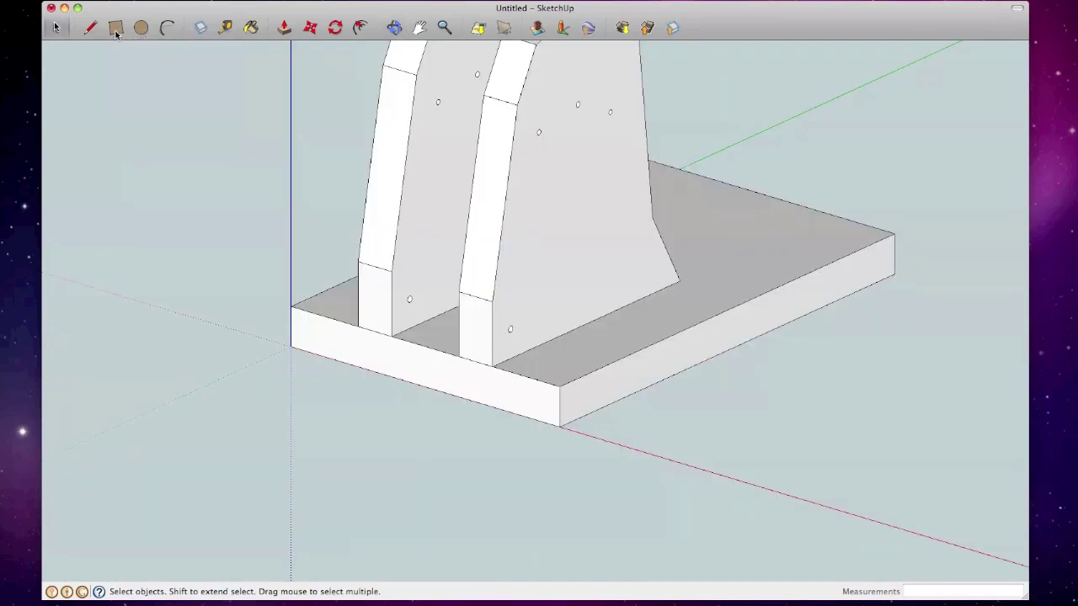
pyautogui.click(117, 28)
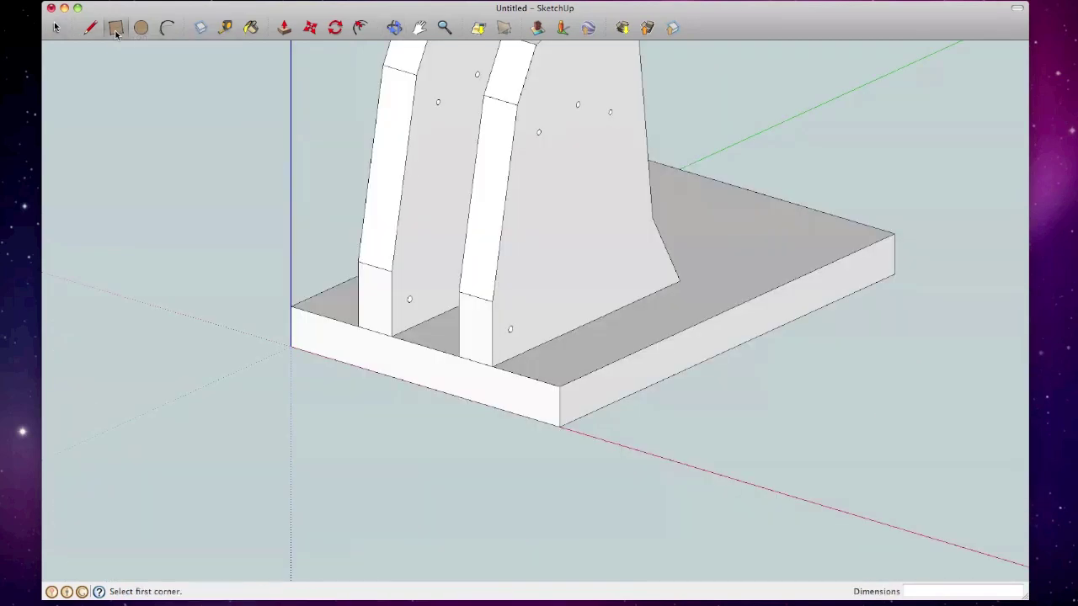
pyautogui.click(595, 434)
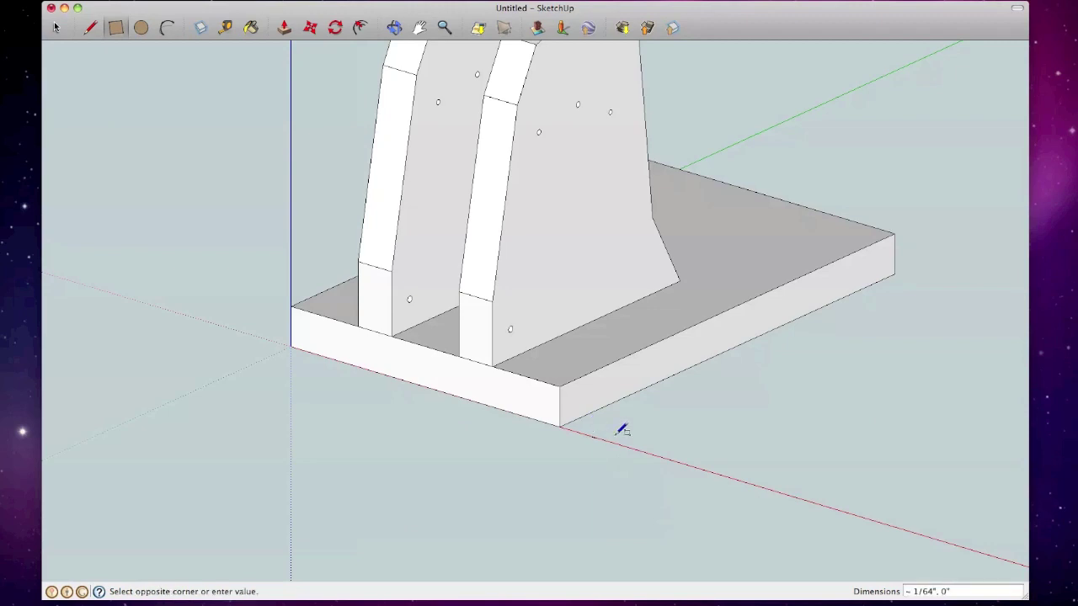
pyautogui.click(964, 294)
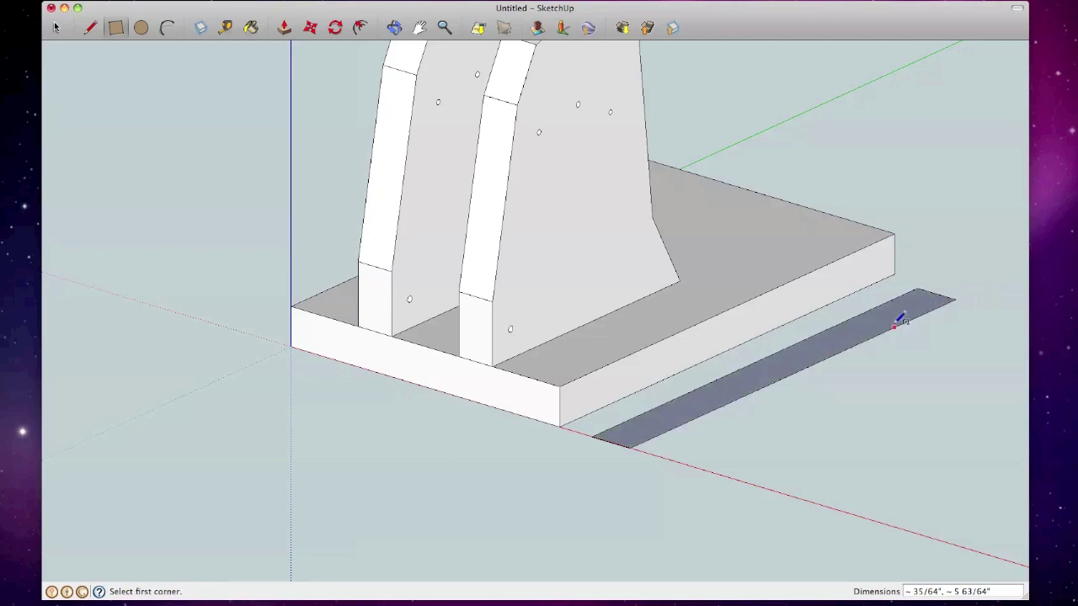
pyautogui.press('p')
pyautogui.click(805, 366)
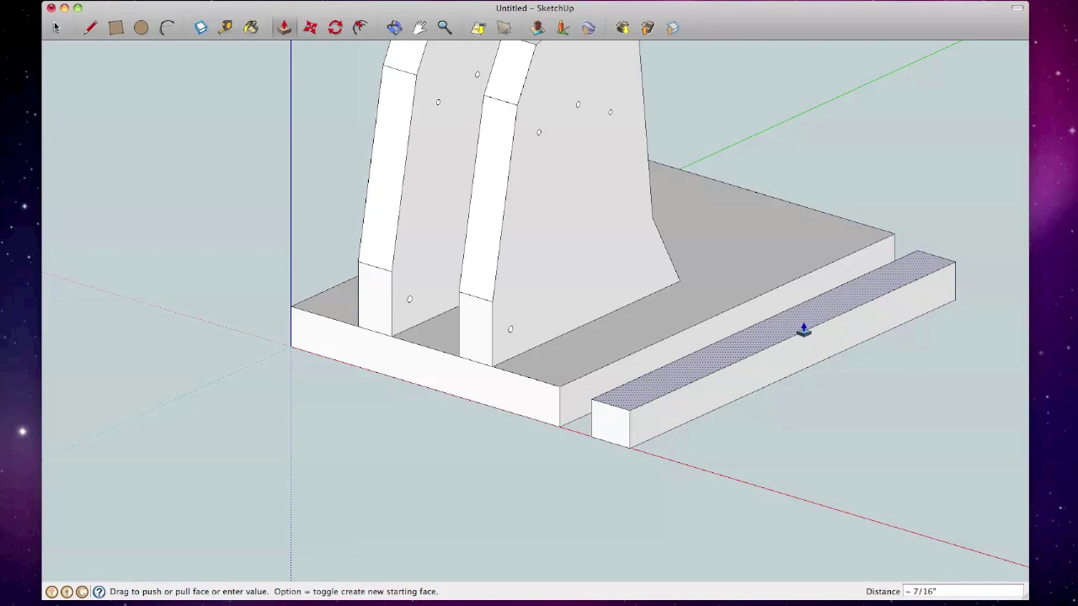
pyautogui.click(803, 330)
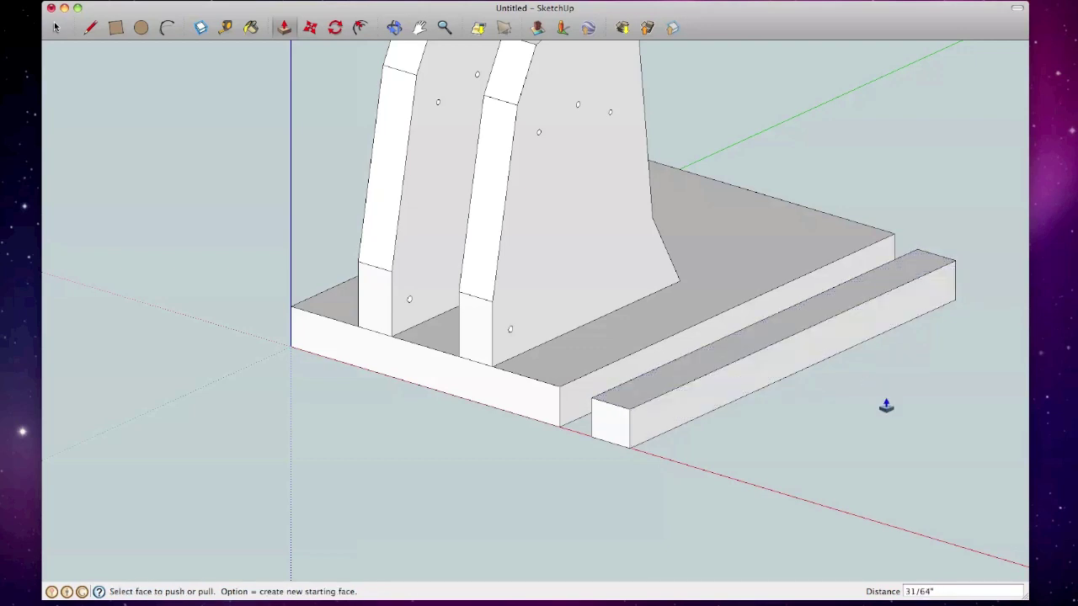
# - Draw a small circle on the bar's side face and push it in about 9/16" as a hole
pyautogui.scroll(5, 649, 457)
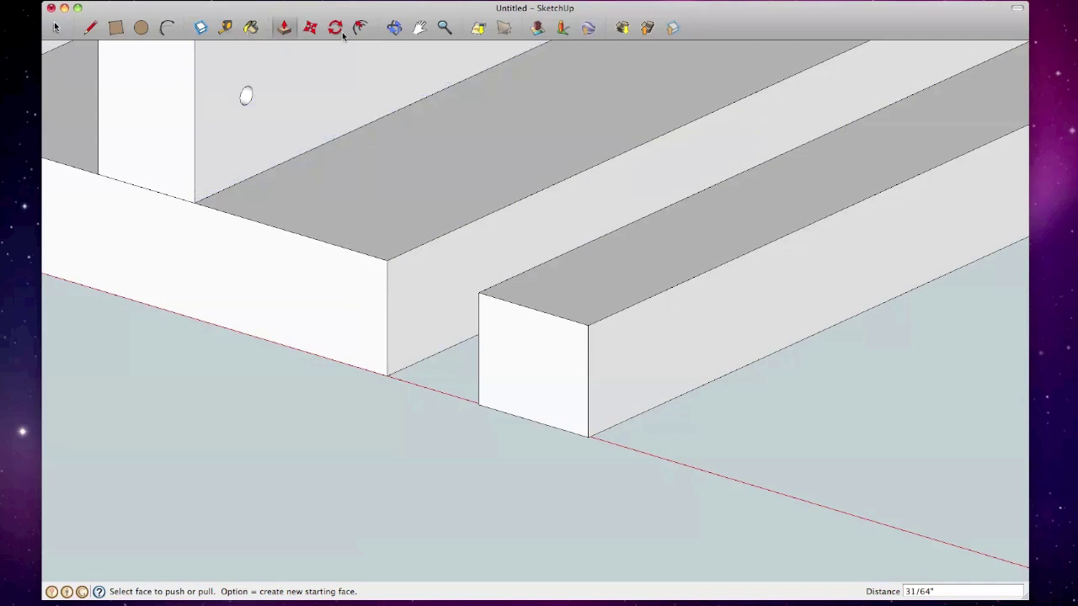
pyautogui.click(141, 28)
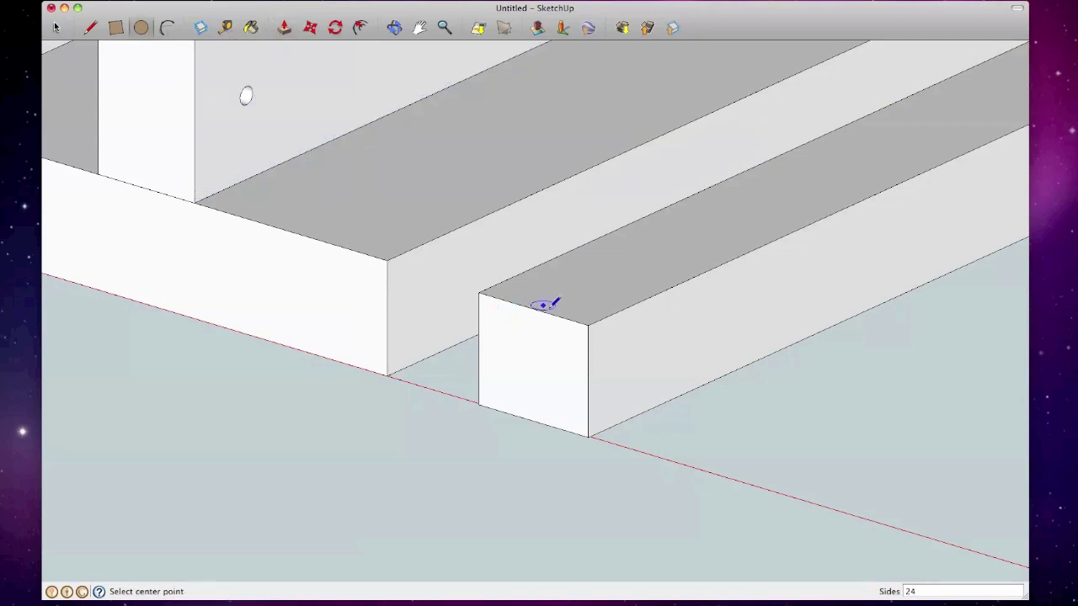
pyautogui.click(624, 360)
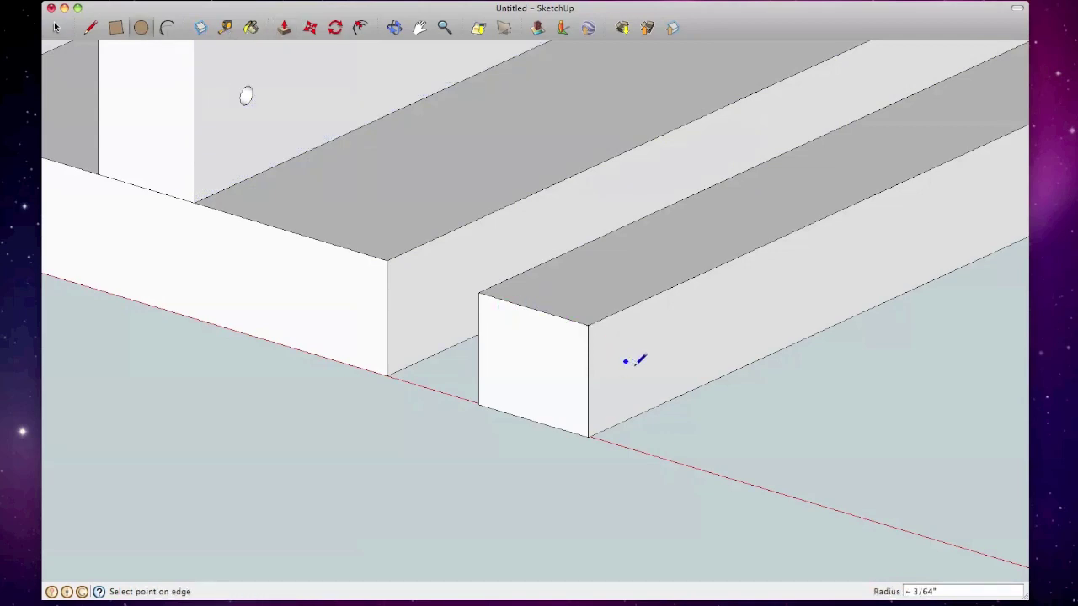
pyautogui.click(636, 362)
pyautogui.click(636, 363)
pyautogui.click(635, 369)
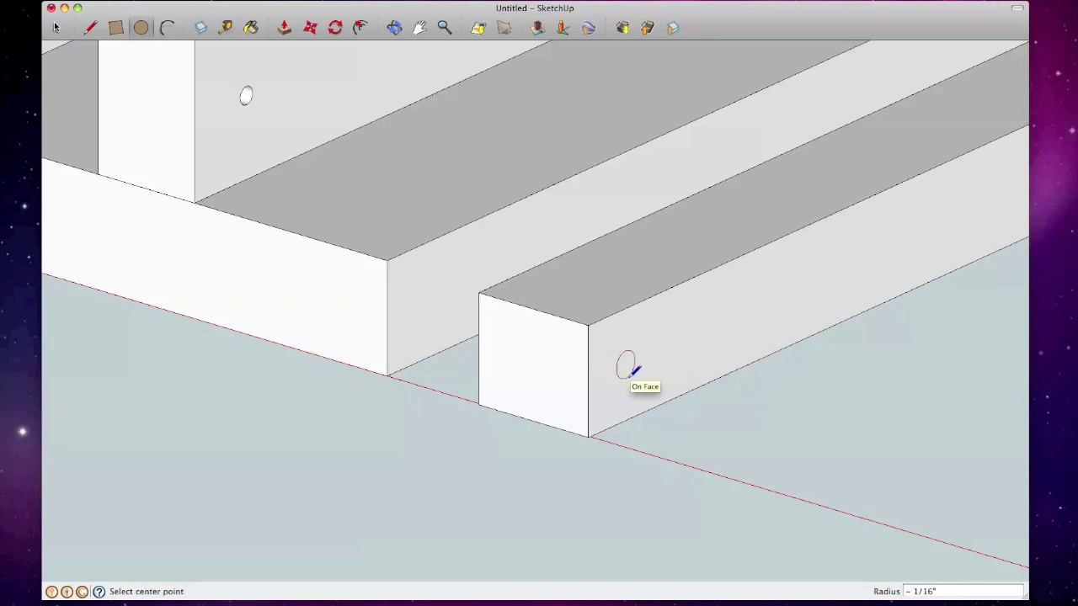
pyautogui.press('p')
pyautogui.moveTo(622, 366); pyautogui.dragTo(478, 362)
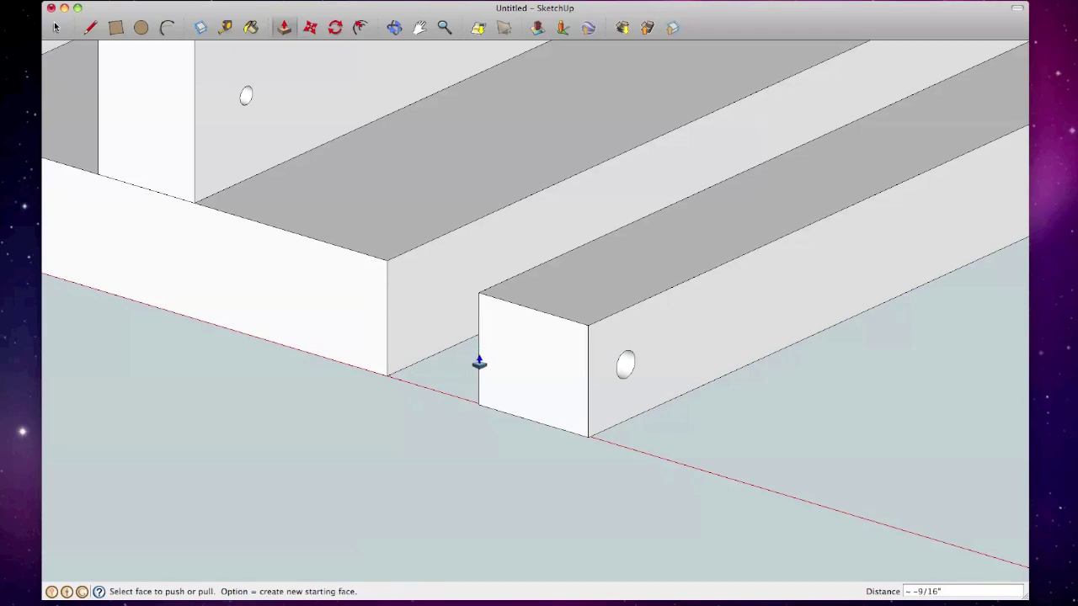
pyautogui.scroll(-5, 478, 362)
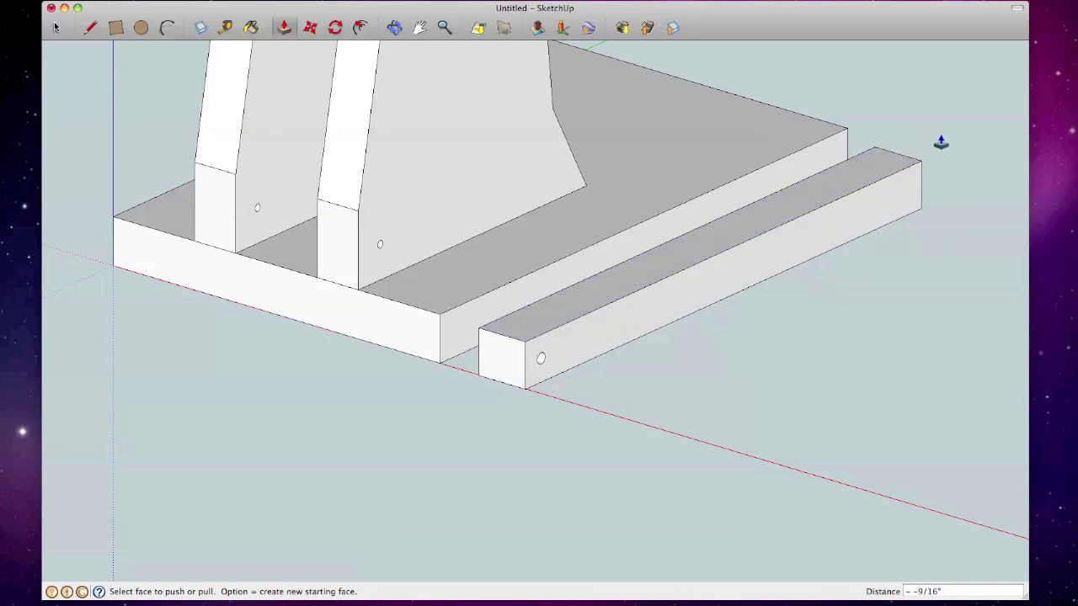
pyautogui.scroll(5, 941, 144)
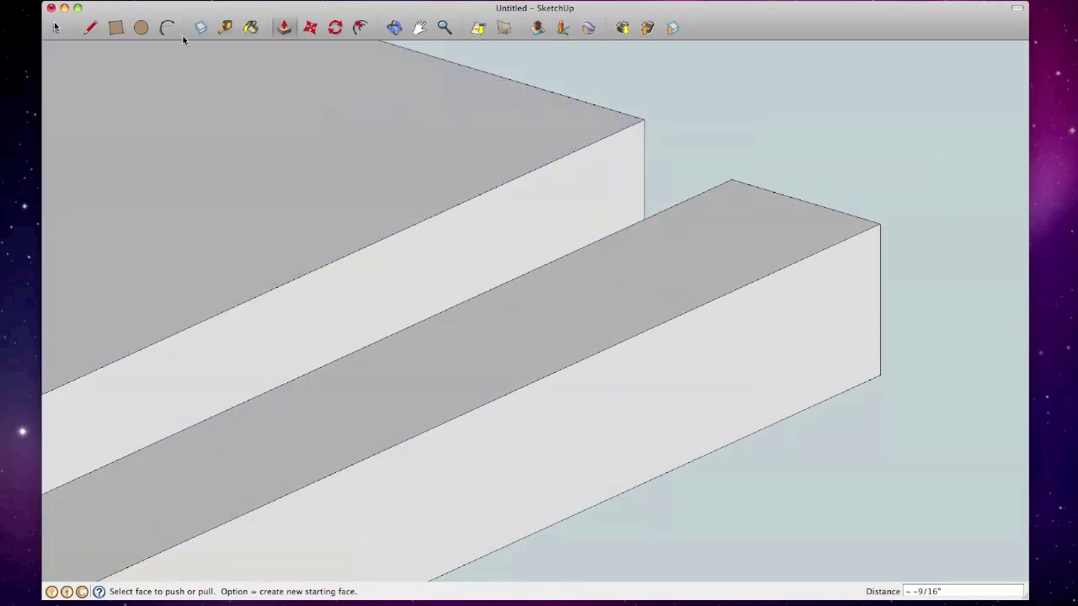
# - Draw two diagonal guide lines corner to corner across the bar's square top face
pyautogui.click(141, 27)
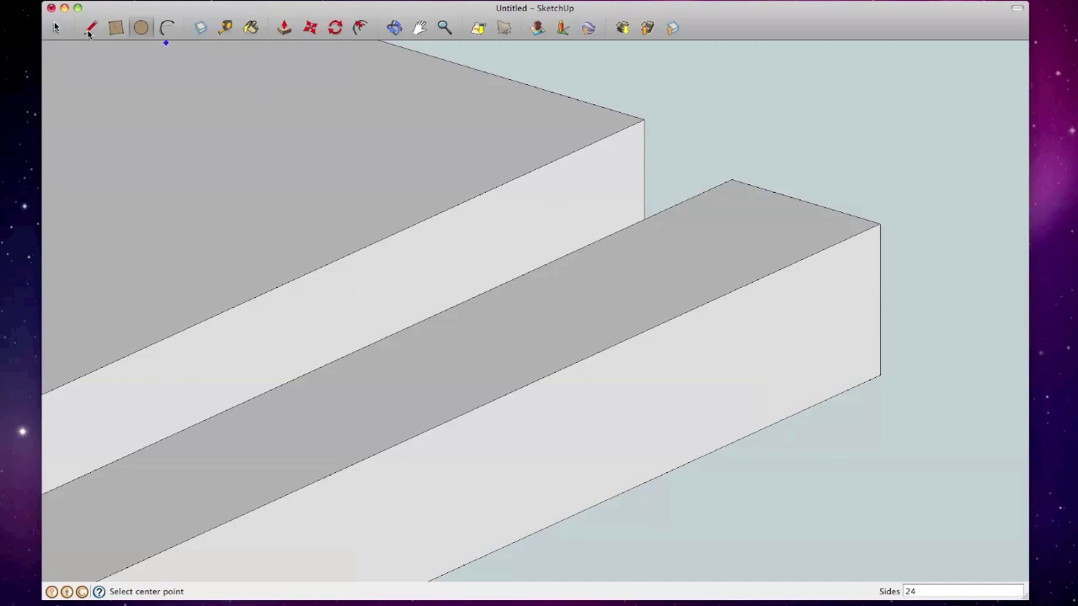
pyautogui.click(88, 30)
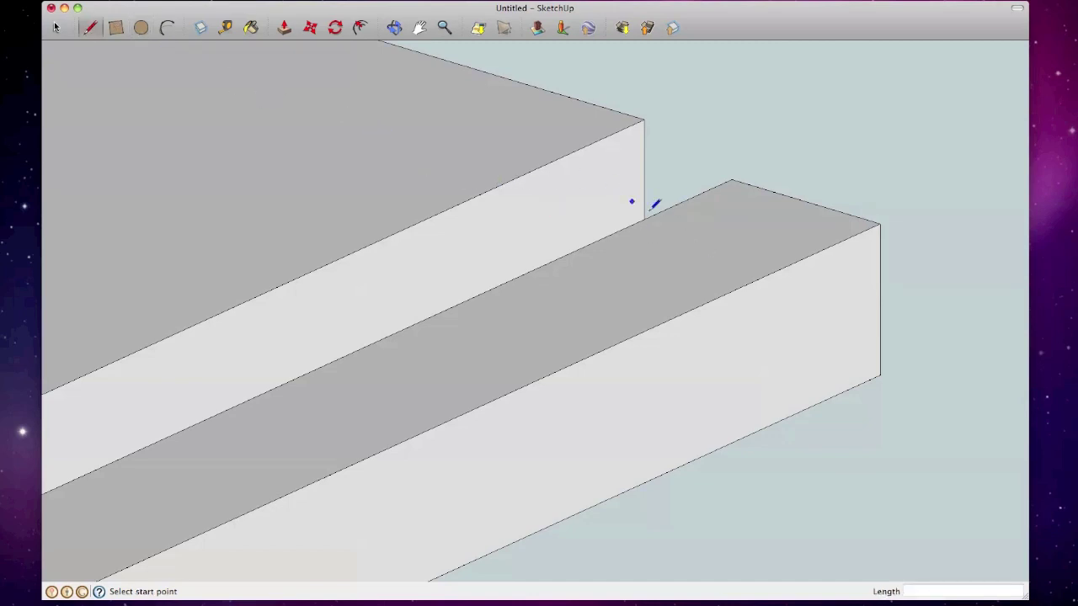
pyautogui.click(603, 239)
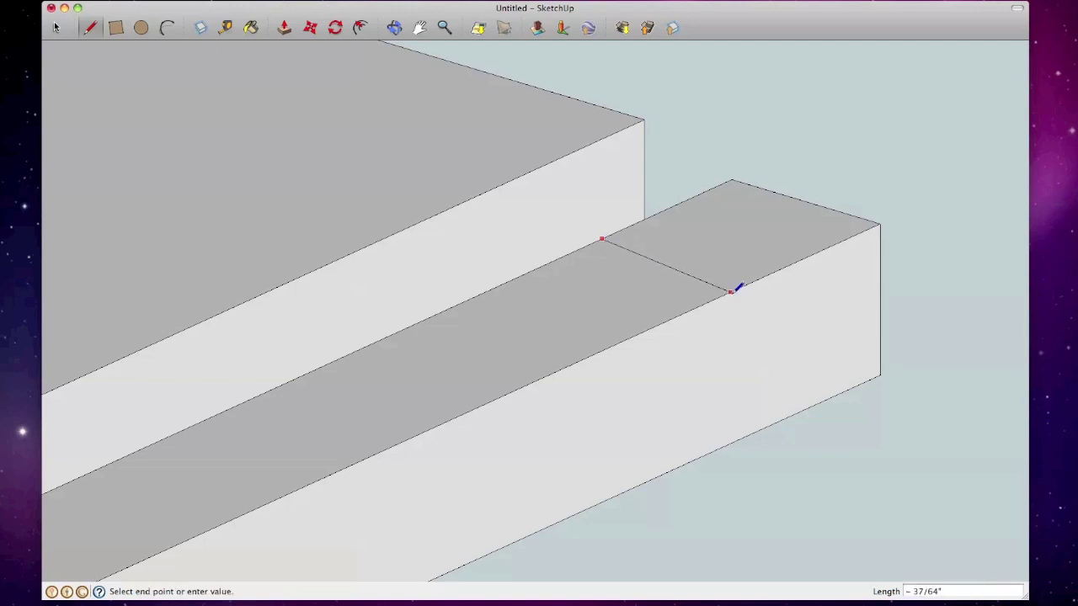
pyautogui.click(751, 283)
pyautogui.click(750, 283)
pyautogui.click(732, 180)
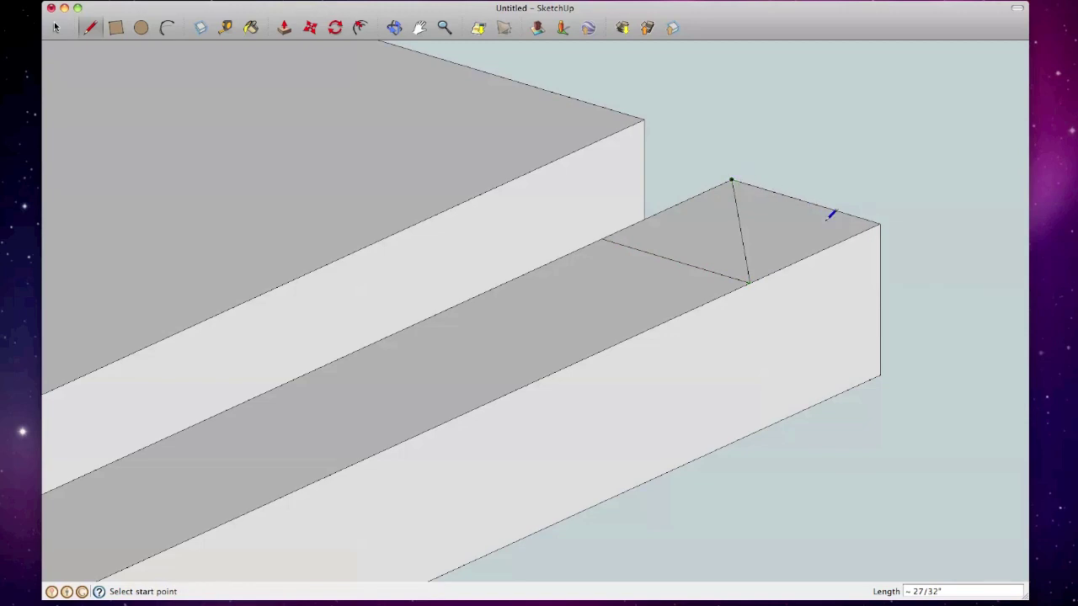
pyautogui.click(878, 223)
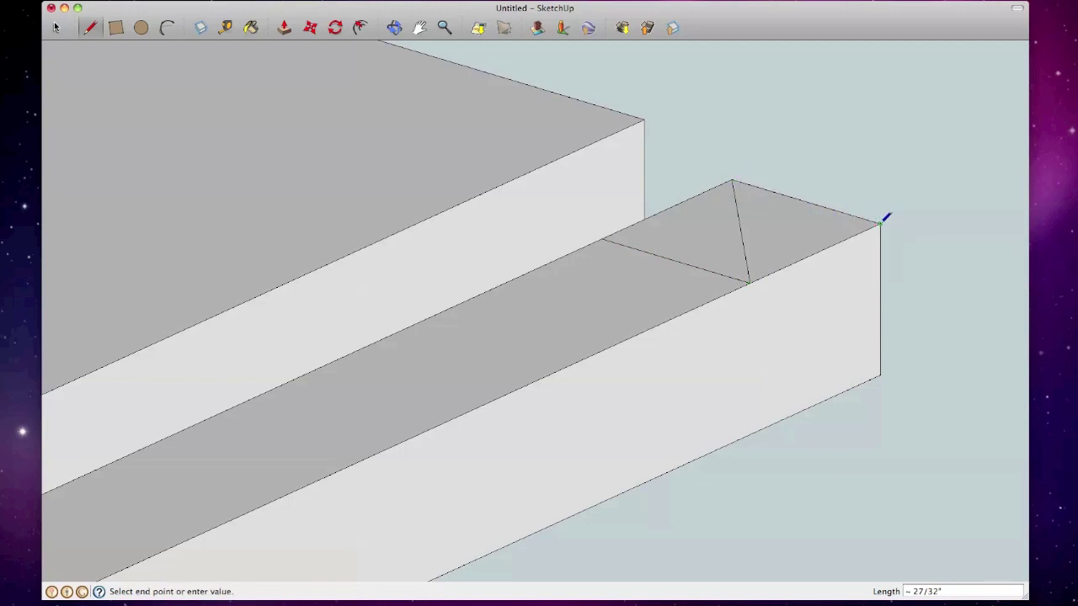
pyautogui.click(602, 239)
# - Draw a circle centred where the diagonals cross, fitting inside the square face
pyautogui.click(140, 29)
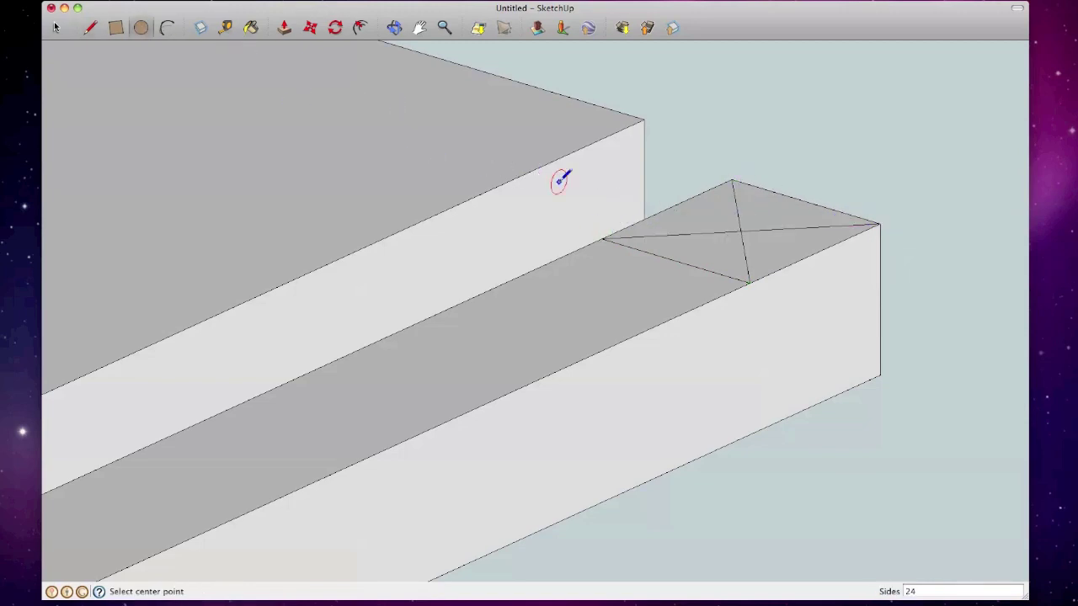
pyautogui.click(740, 230)
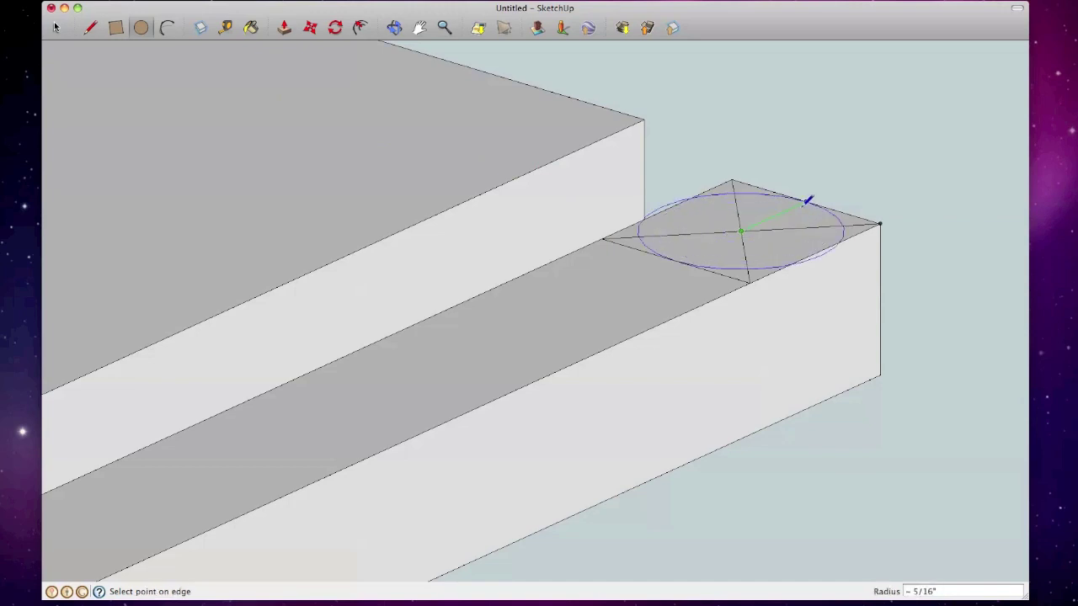
pyautogui.click(807, 201)
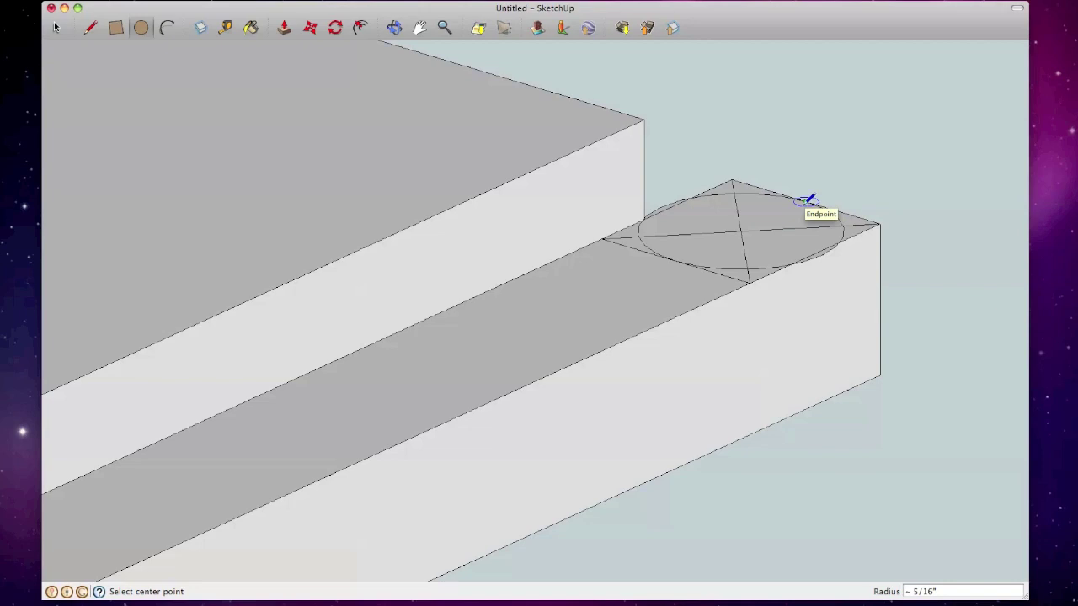
pyautogui.press('super+z')
pyautogui.click(741, 231)
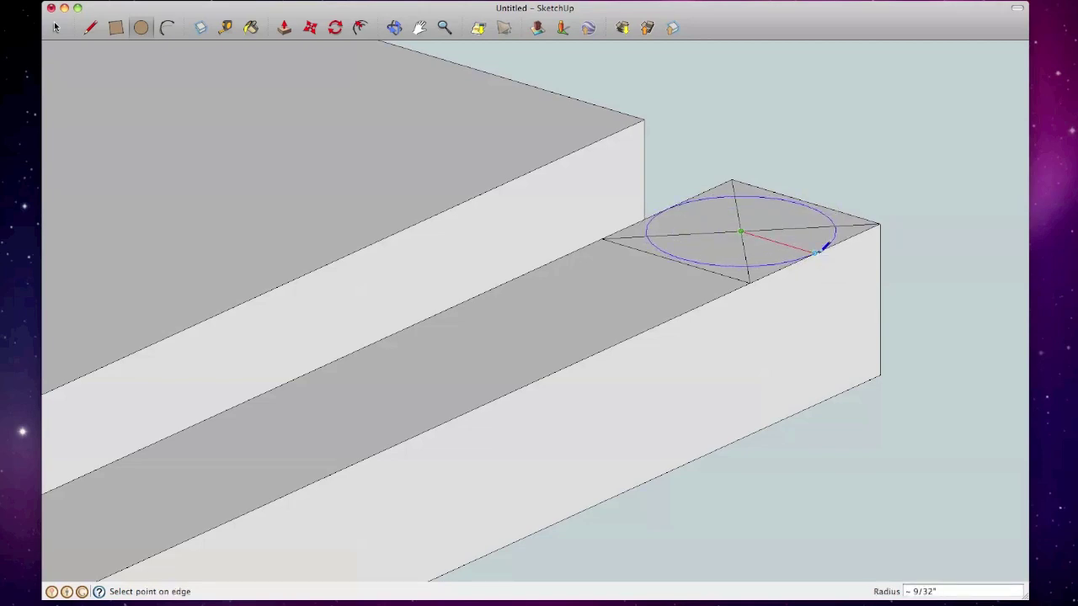
pyautogui.click(821, 249)
# - Erase the diagonal guide lines and start pulling the circle face upward
pyautogui.press('e')
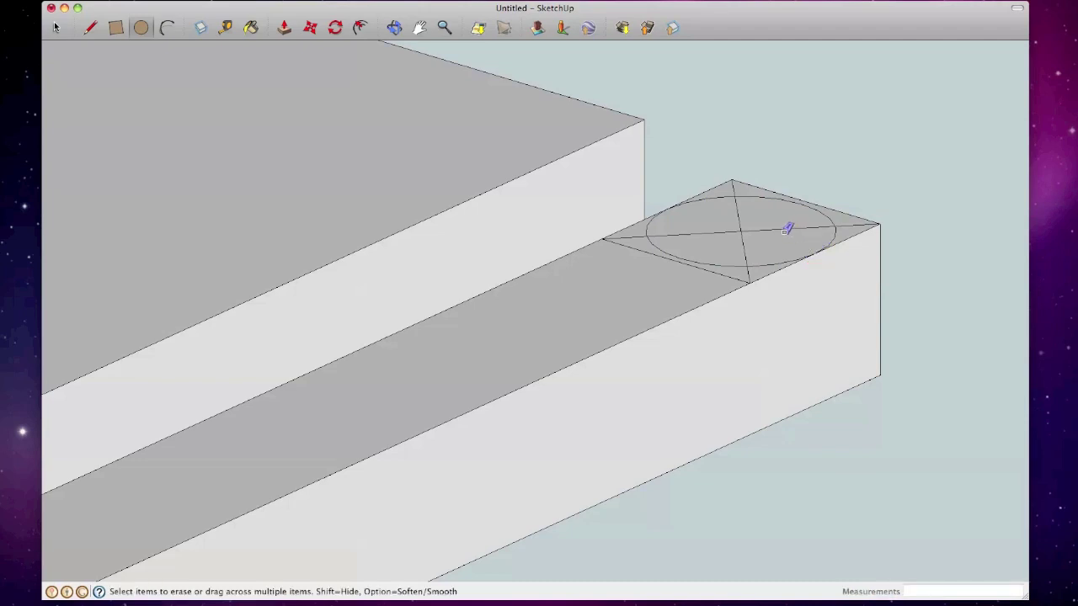
pyautogui.moveTo(746, 224); pyautogui.dragTo(737, 189)
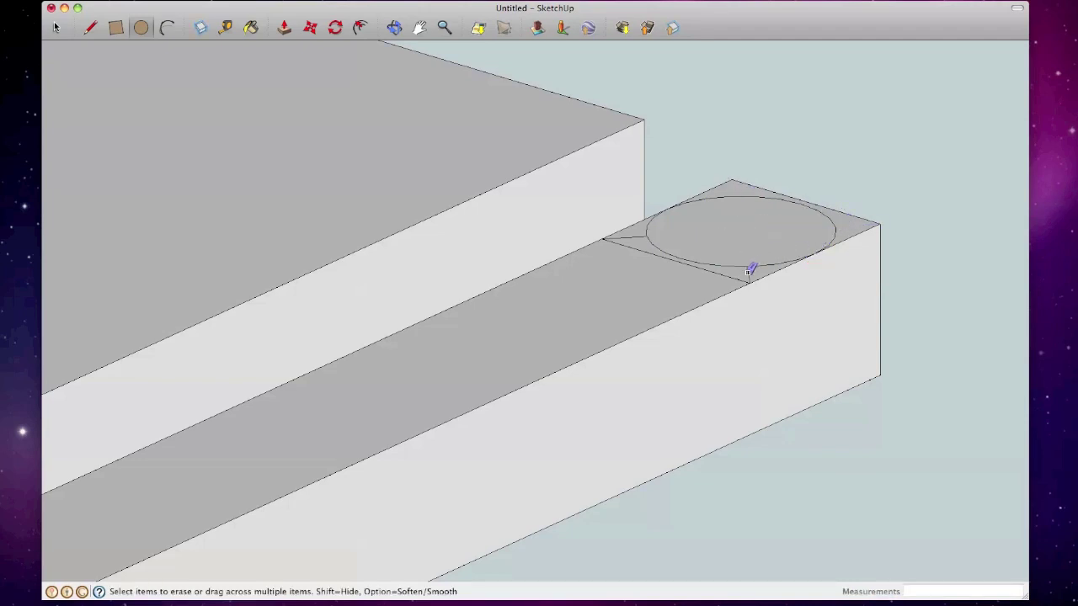
pyautogui.moveTo(746, 272); pyautogui.dragTo(731, 277)
pyautogui.moveTo(643, 235); pyautogui.dragTo(675, 279)
pyautogui.press('p')
pyautogui.click(728, 246)
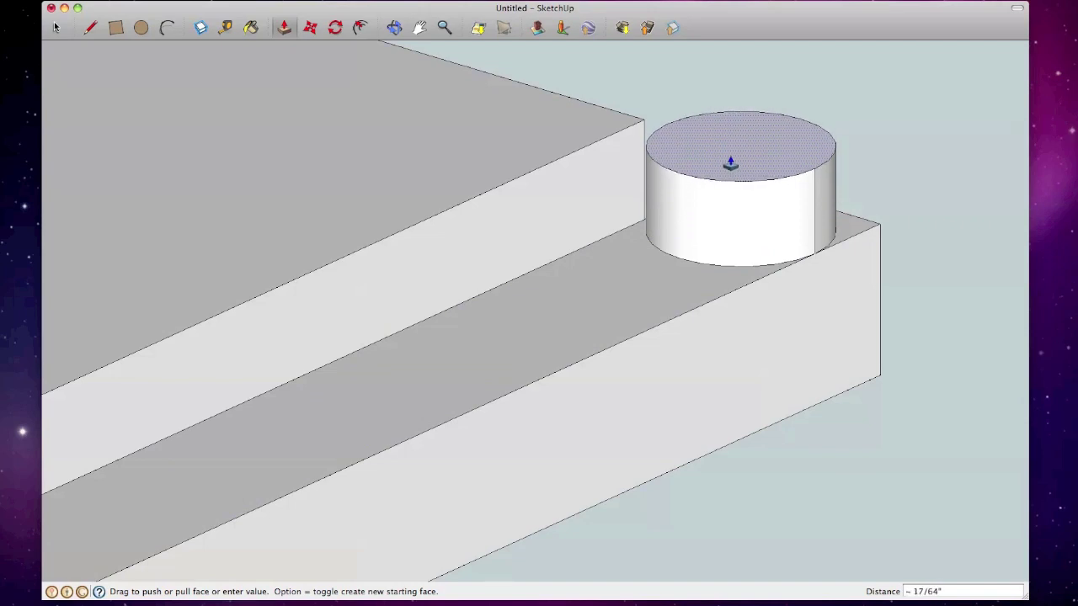
# - Raise the circle into a short cylinder and offset its top edge inward to form a rim
pyautogui.click(727, 164)
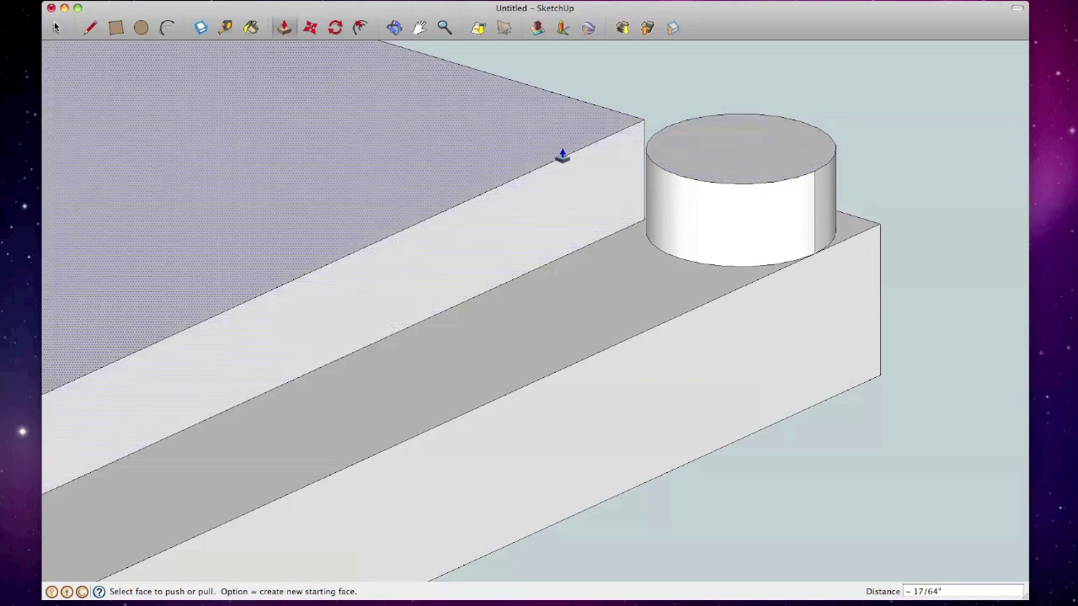
pyautogui.click(142, 28)
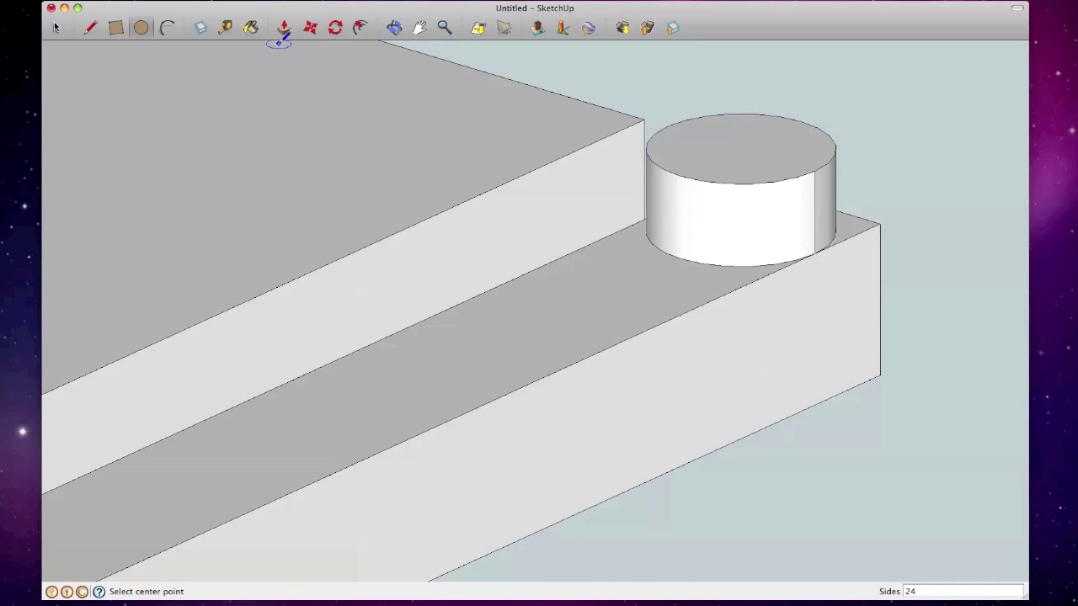
pyautogui.click(360, 28)
pyautogui.click(695, 124)
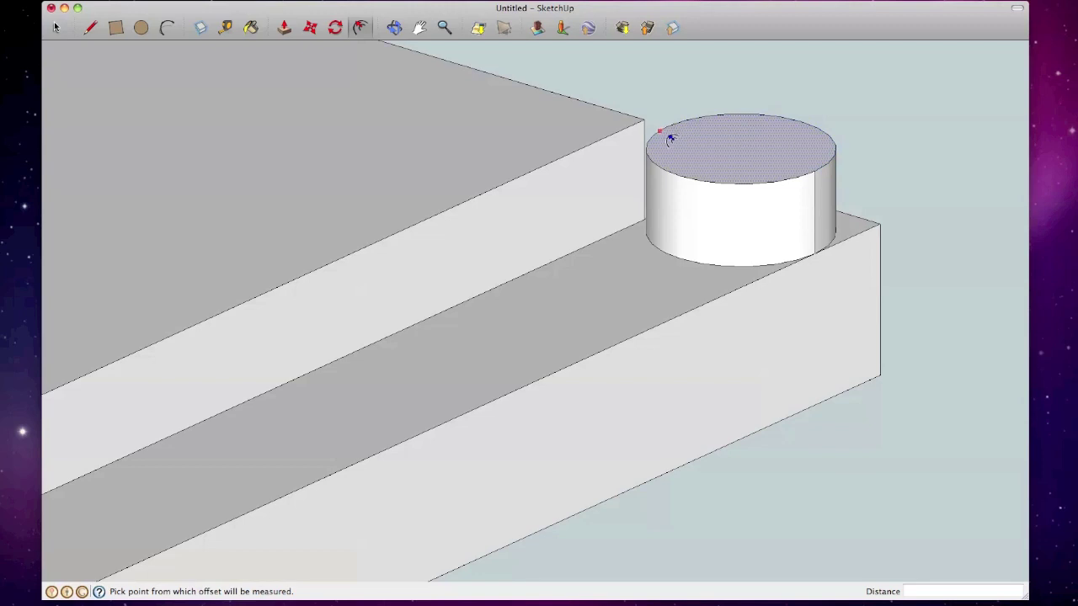
pyautogui.click(671, 141)
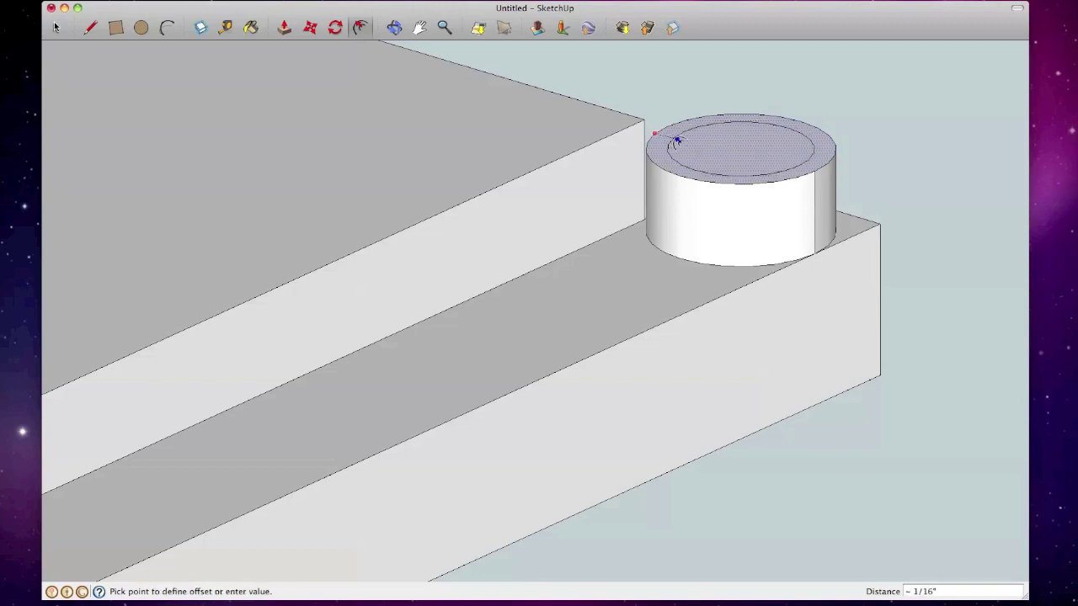
pyautogui.click(673, 141)
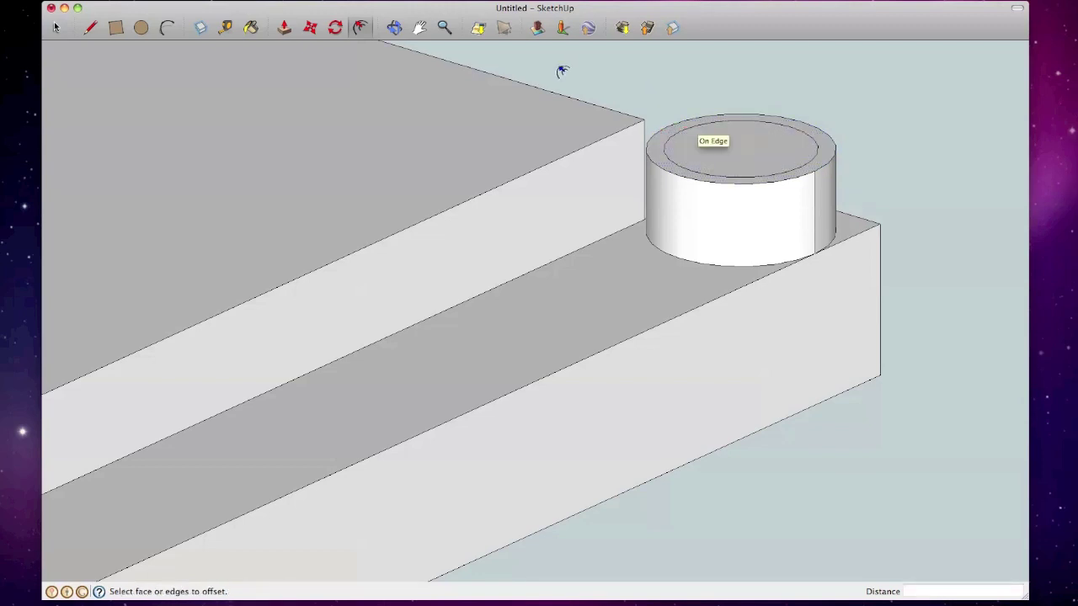
# - Push the inner top face down about 9/32" to hollow out the cup
pyautogui.press('p')
pyautogui.click(701, 146)
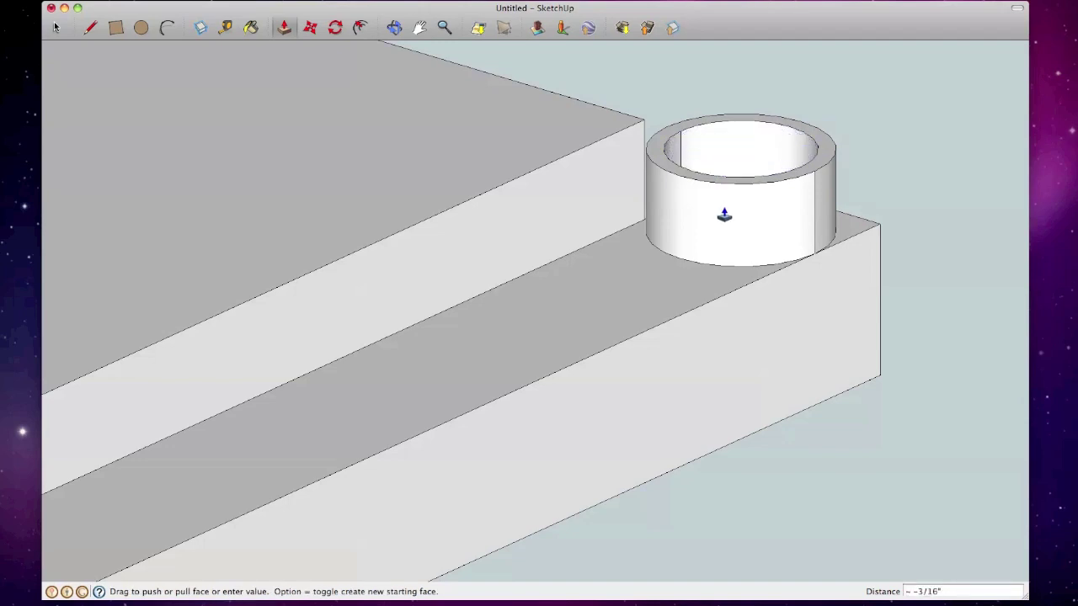
pyautogui.scroll(-2, 716, 216)
pyautogui.scroll(2, 725, 212)
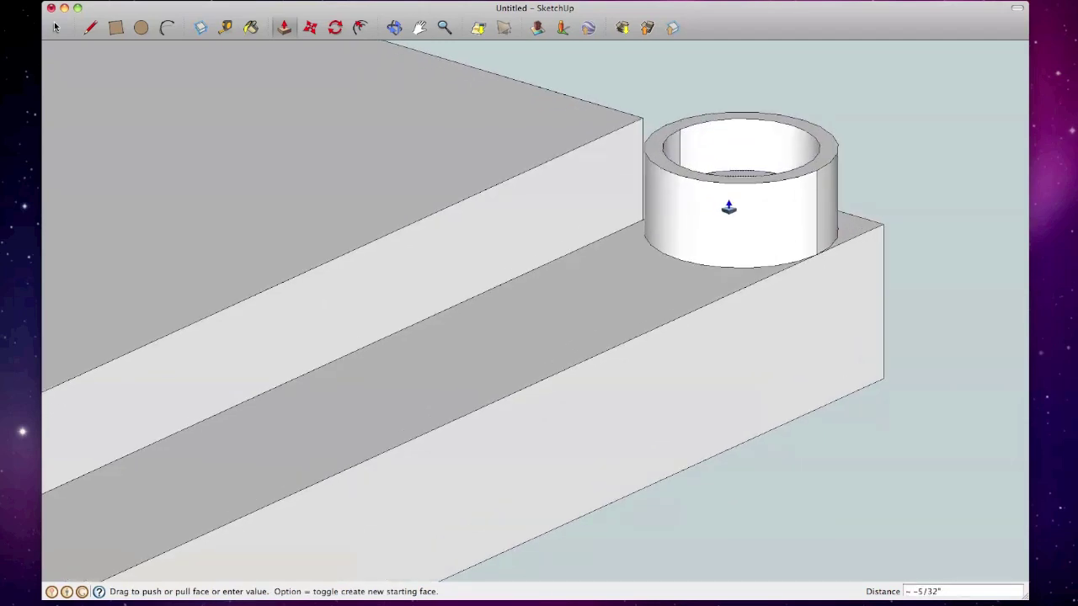
pyautogui.press('Escape')
pyautogui.moveTo(731, 205); pyautogui.dragTo(729, 278, button='middle')
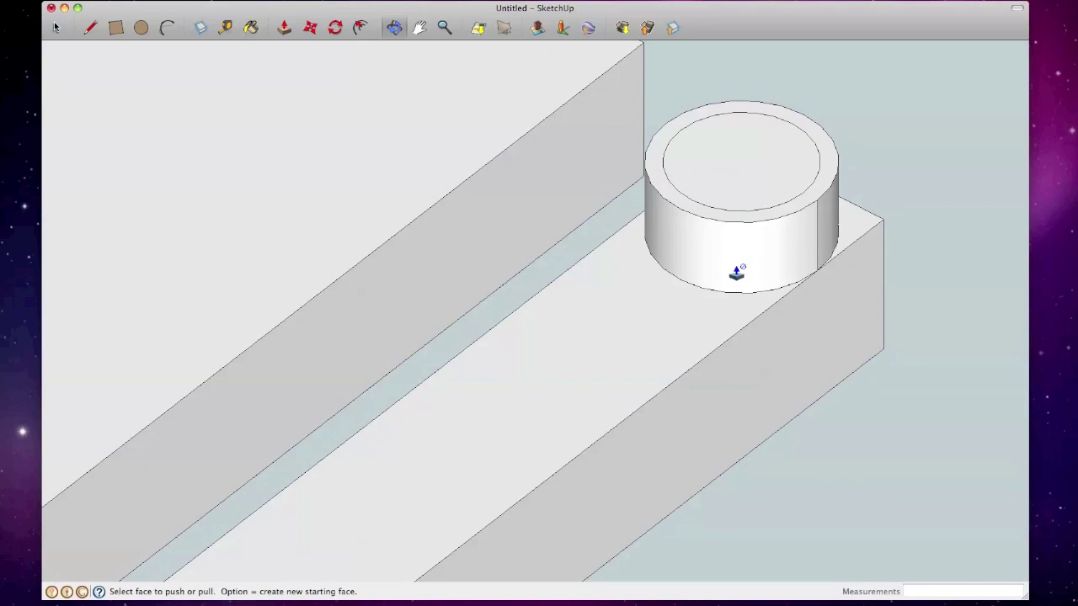
pyautogui.click(743, 191)
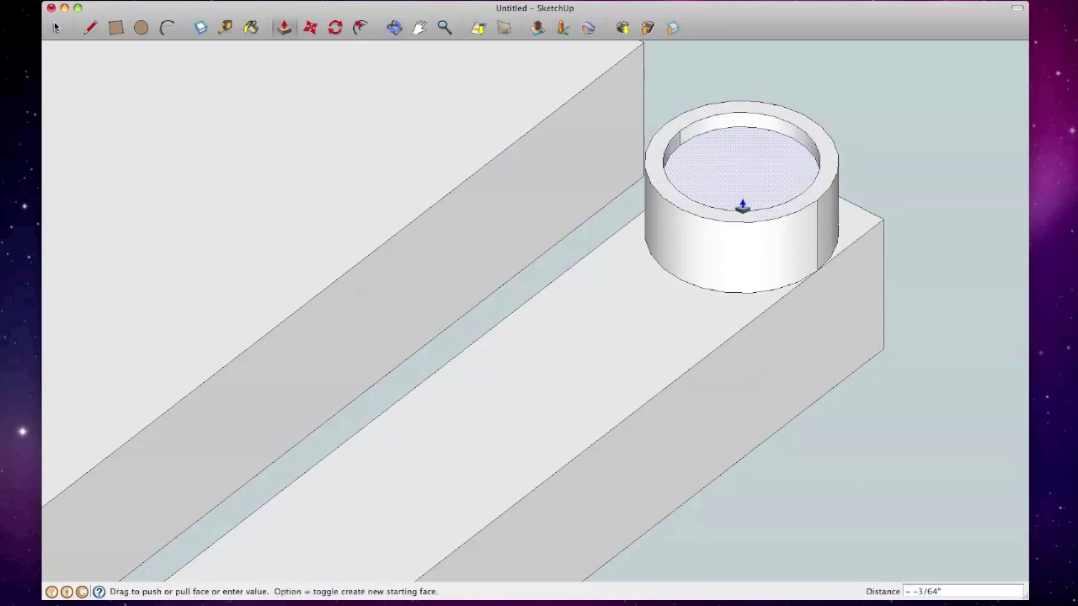
pyautogui.click(817, 269)
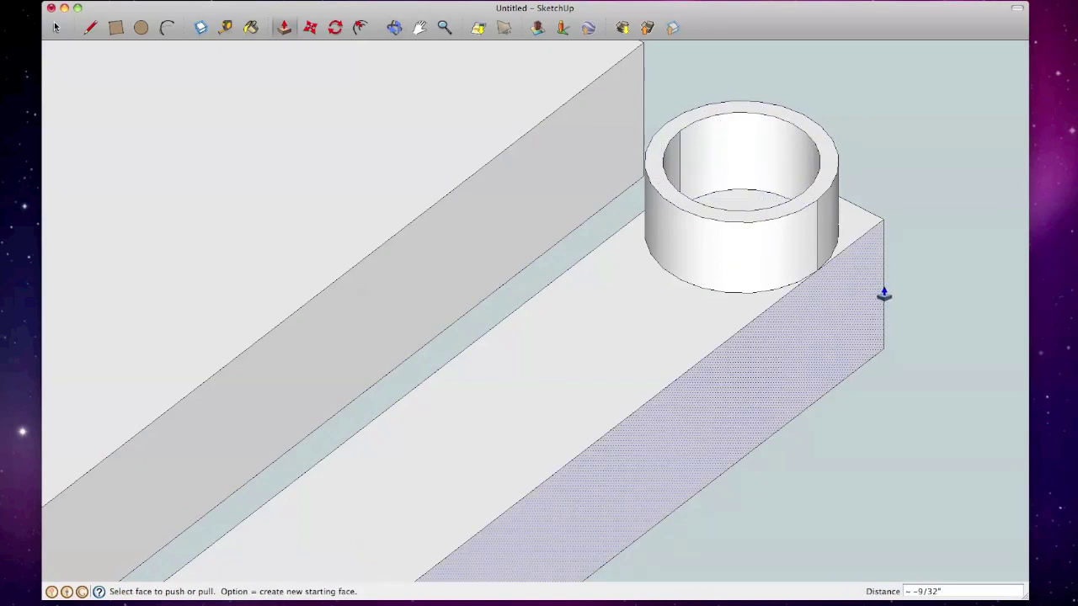
pyautogui.scroll(-8, 884, 291)
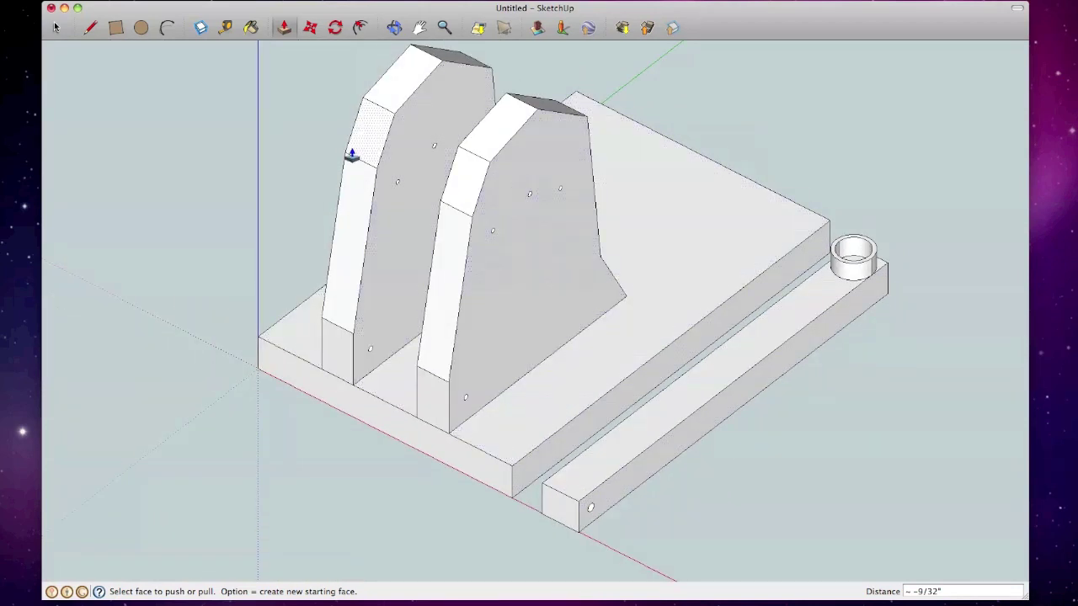
# - From the standard front view, crossing-select the arm bar and cup, then orbit slightly off-front
pyautogui.moveTo(371, 251); pyautogui.dragTo(371, 251, button='middle')
pyautogui.moveTo(371, 251); pyautogui.dragTo(337, 80)
pyautogui.click(56, 28)
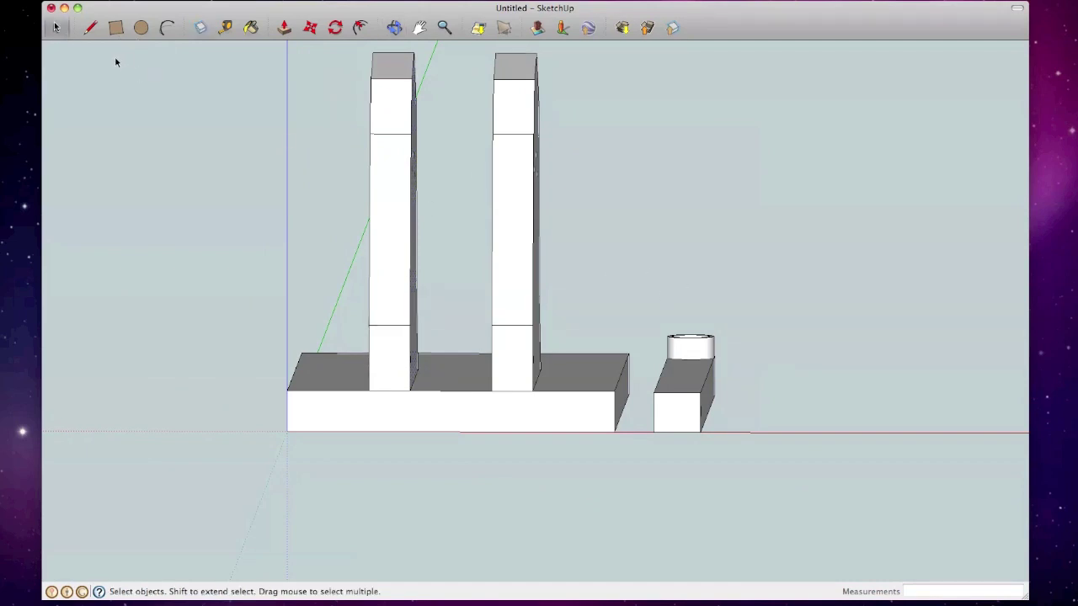
pyautogui.click(394, 28)
pyautogui.moveTo(645, 194); pyautogui.dragTo(313, 226)
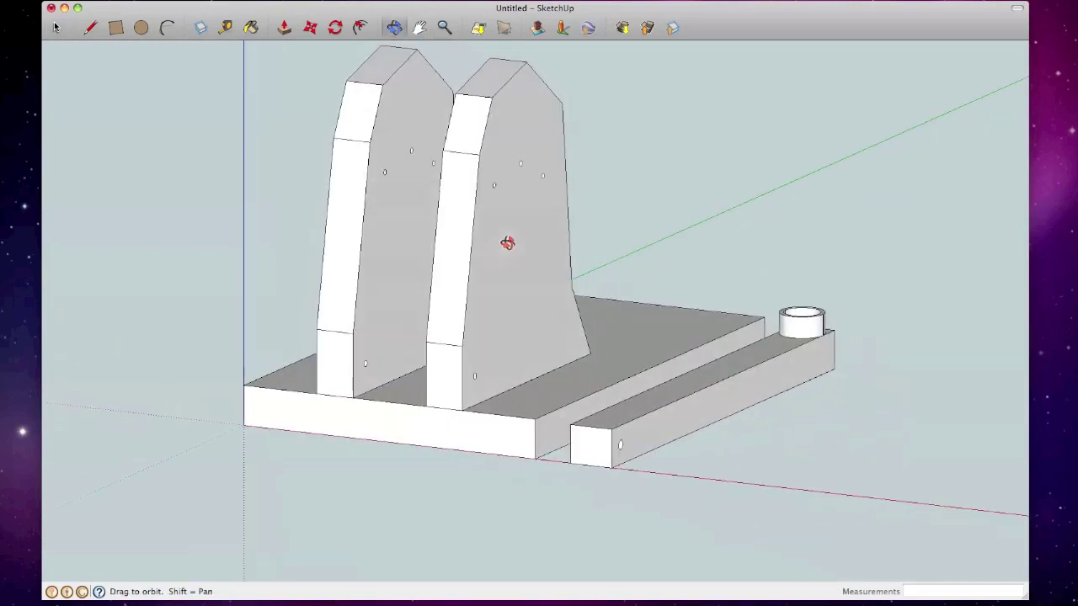
pyautogui.press('super+2')
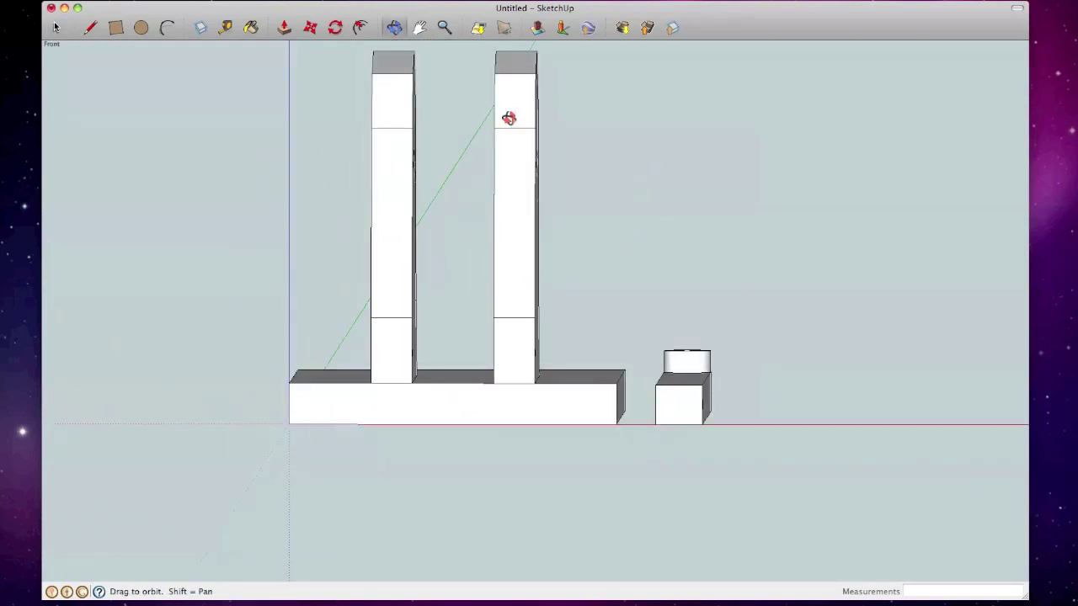
pyautogui.click(55, 28)
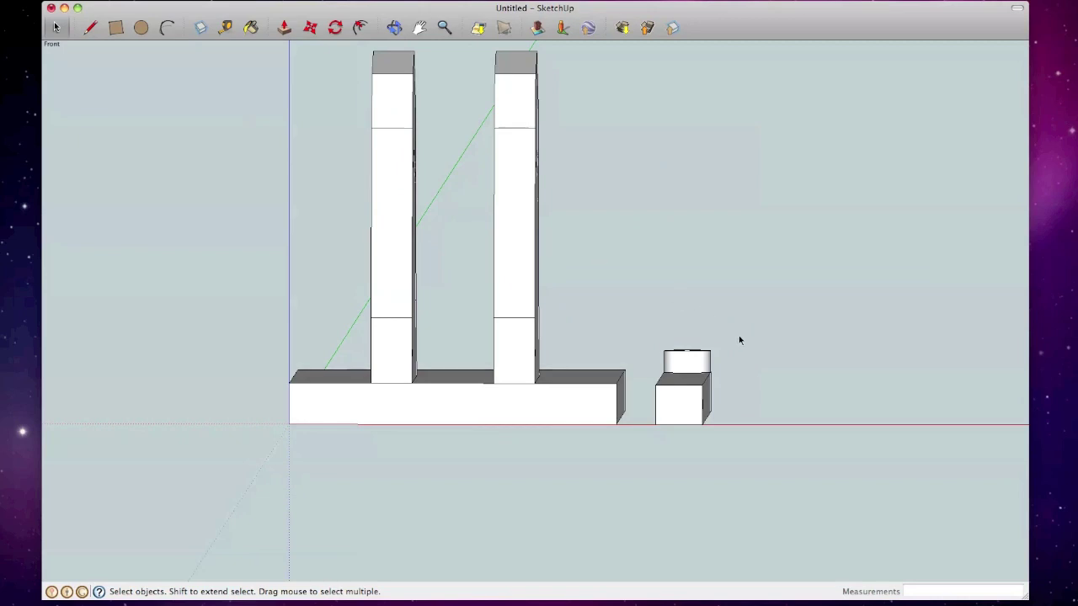
pyautogui.moveTo(710, 380); pyautogui.dragTo(650, 429)
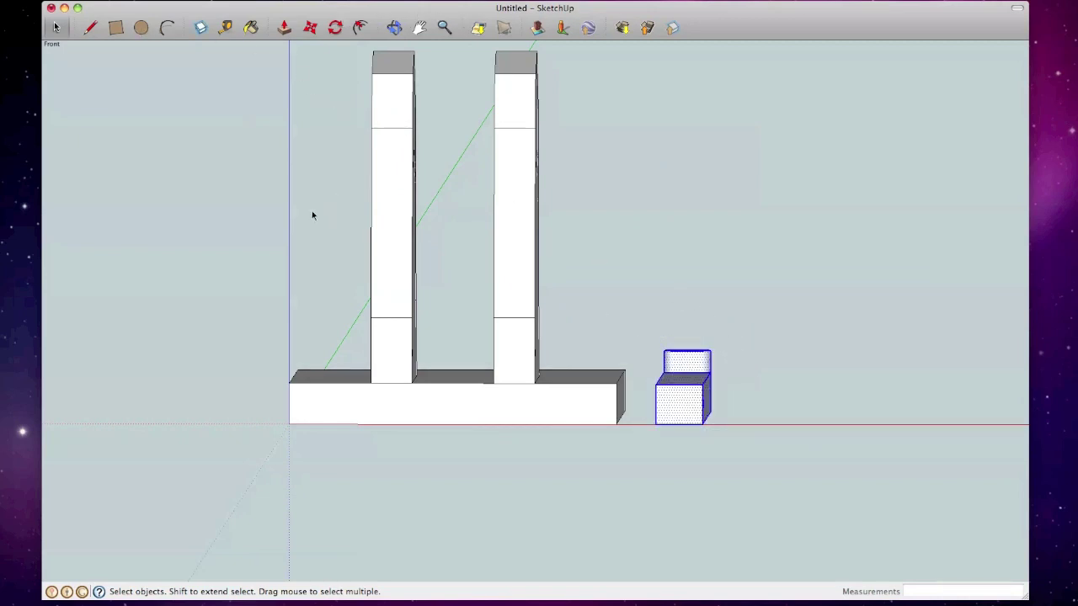
pyautogui.press('o')
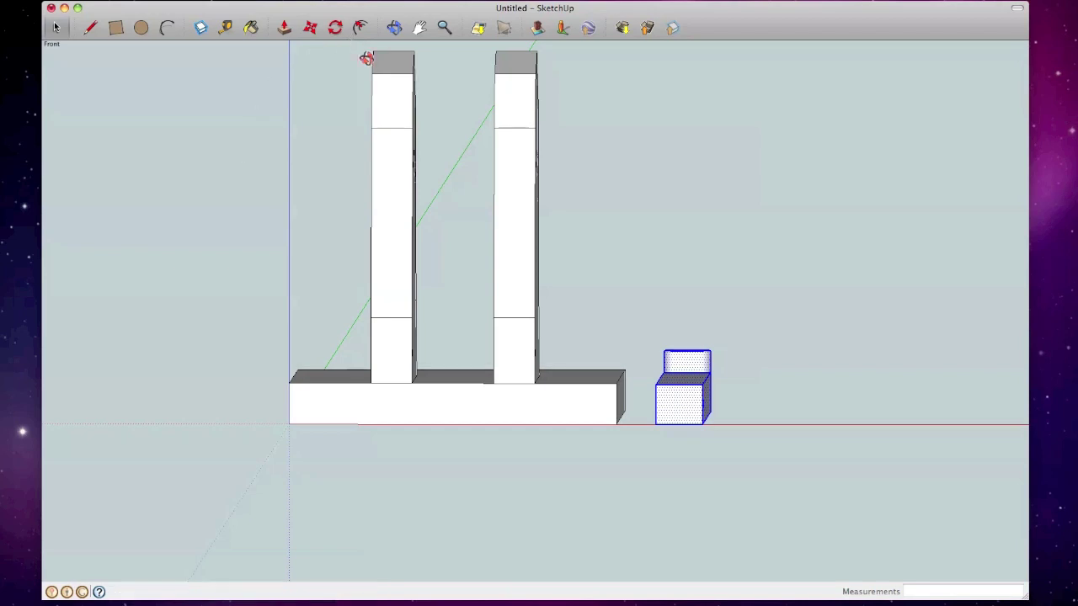
pyautogui.moveTo(711, 223); pyautogui.dragTo(515, 299)
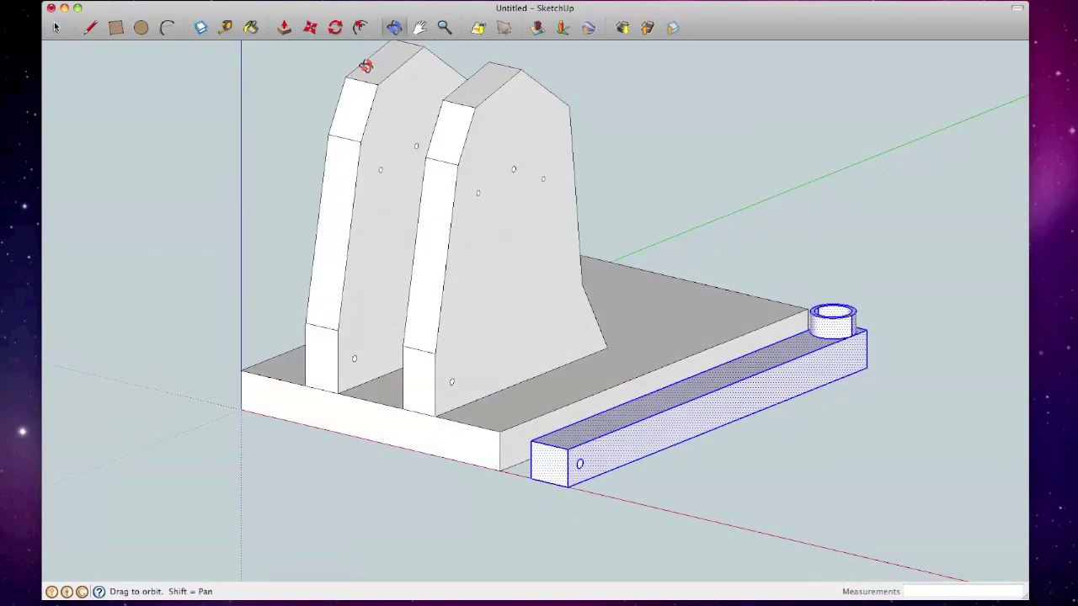
# - Rotate the selected arm up 13.5° about its bottom corner
pyautogui.click(337, 27)
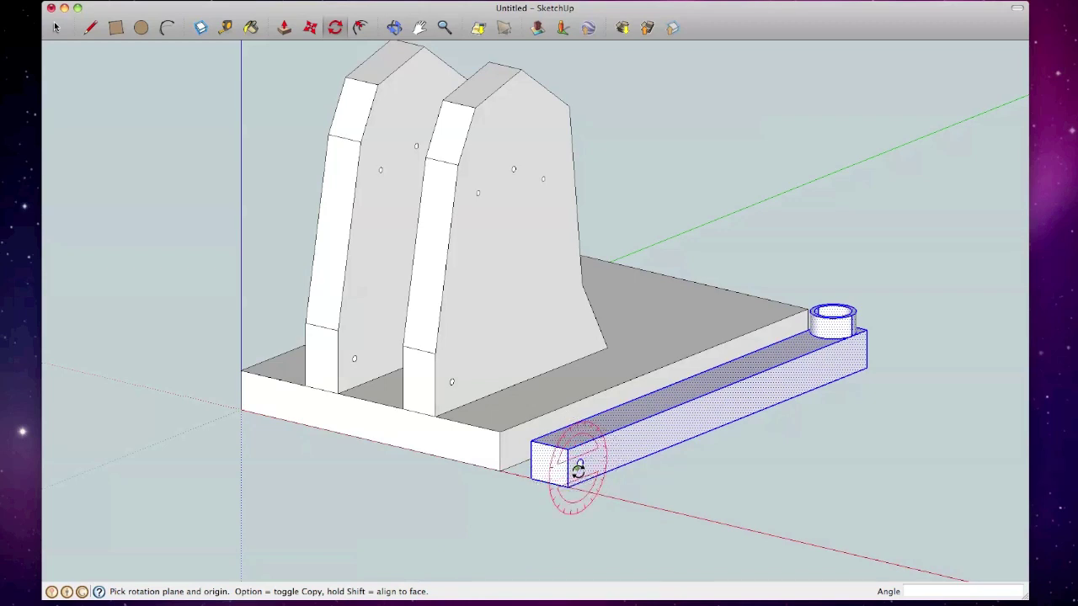
pyautogui.click(567, 486)
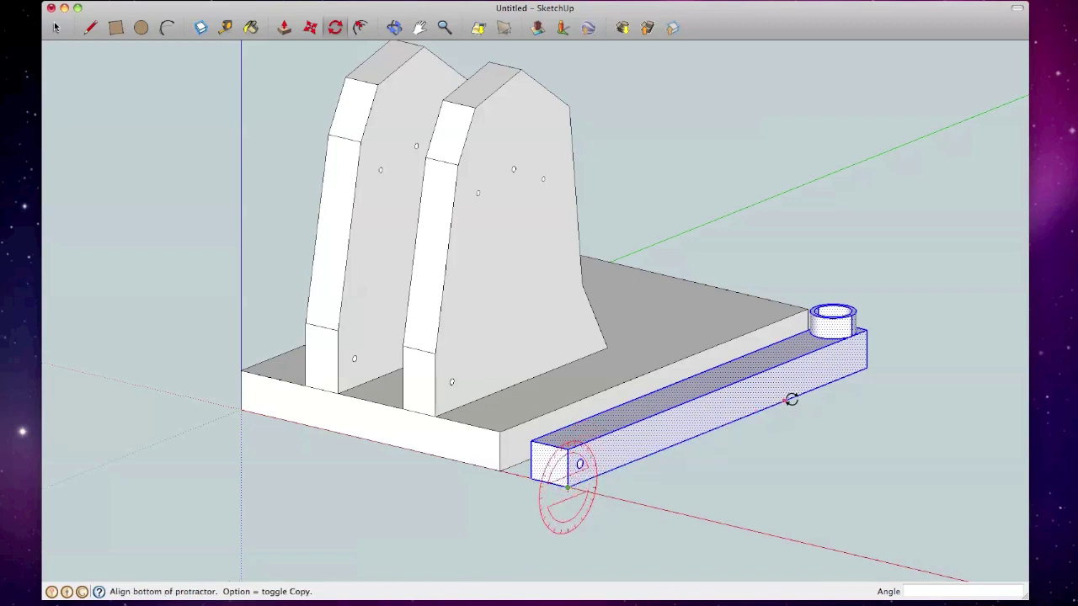
pyautogui.click(867, 367)
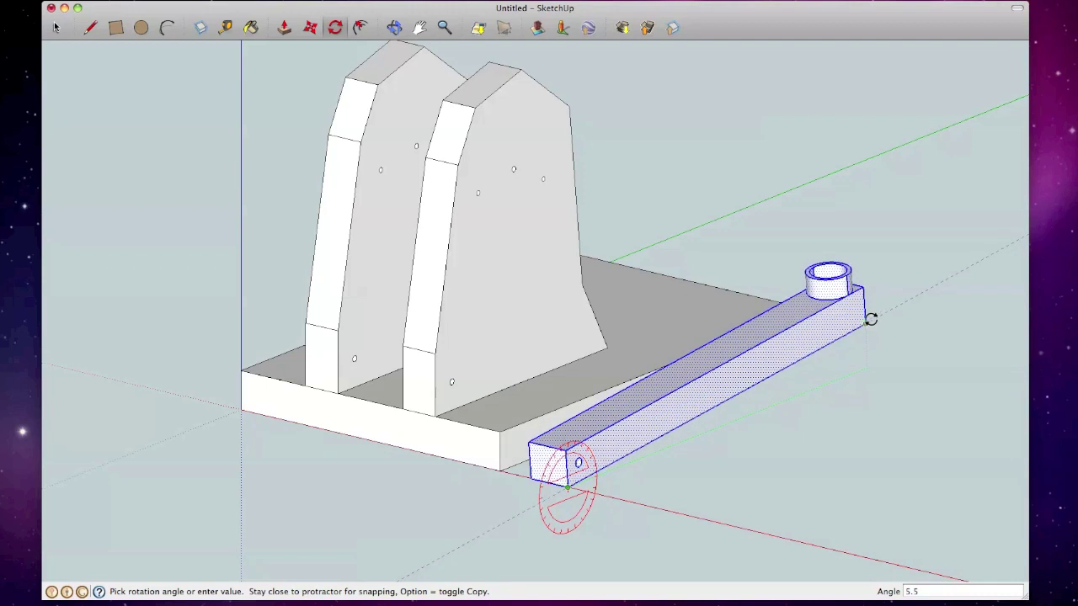
pyautogui.click(837, 278)
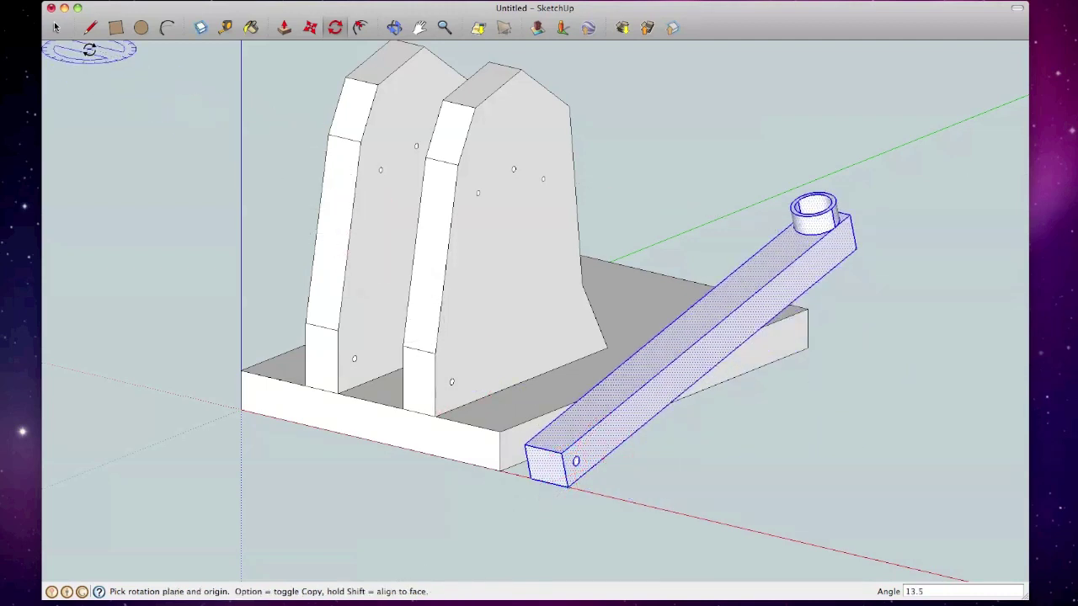
# - Move the tilted arm so its holed end sits between the two uprights
pyautogui.rightClick(310, 29)
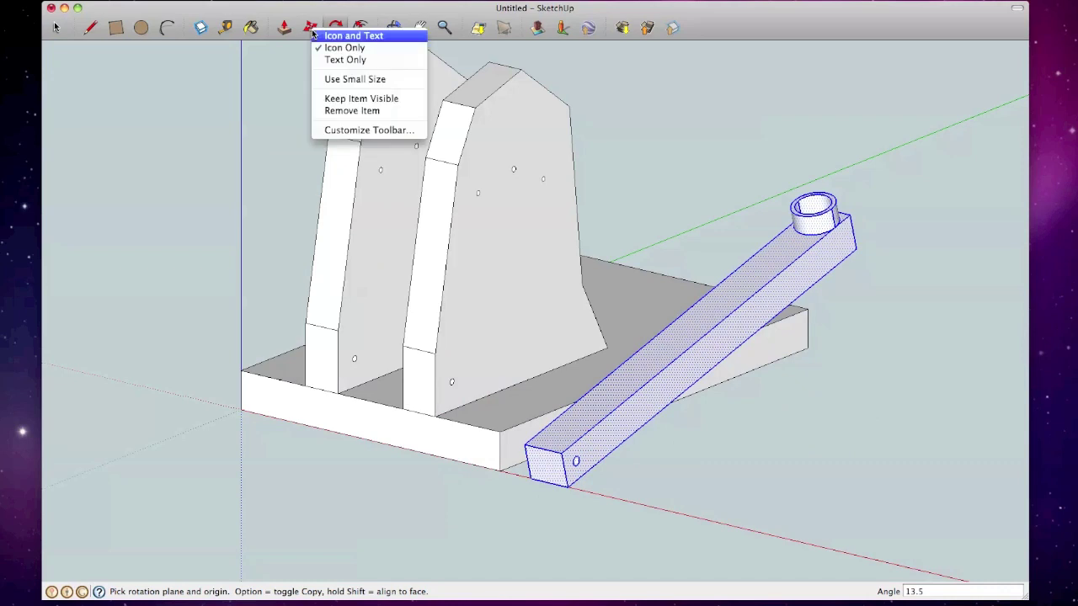
pyautogui.click(547, 470)
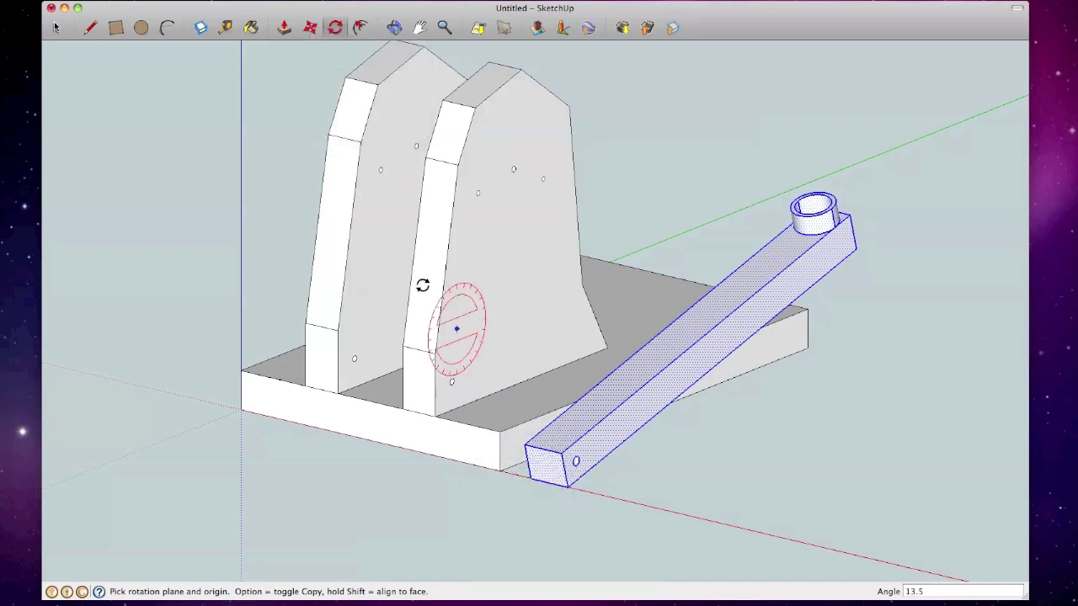
pyautogui.click(310, 30)
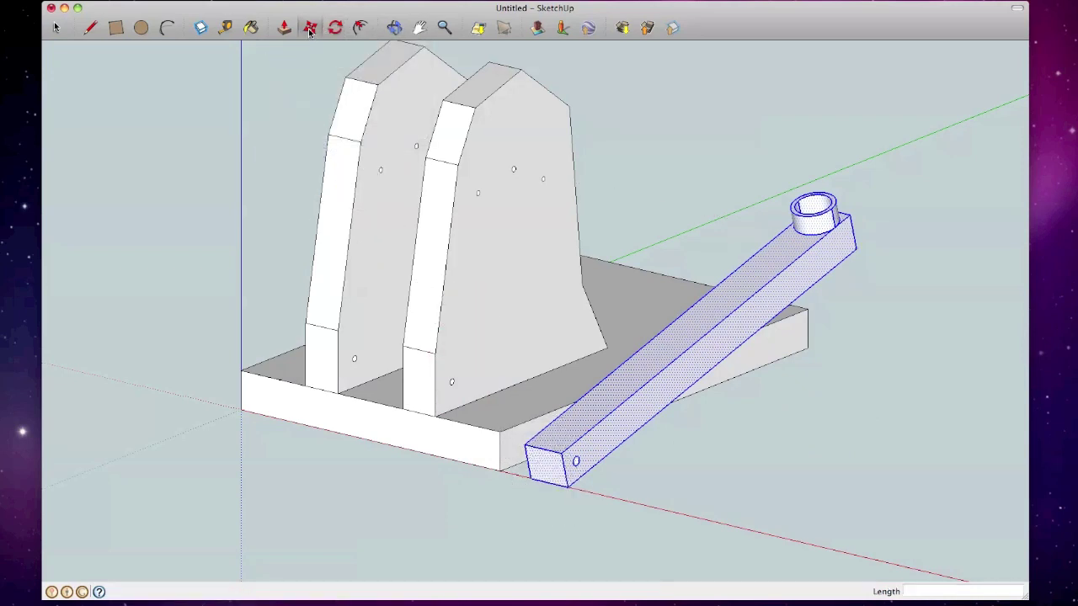
pyautogui.click(547, 479)
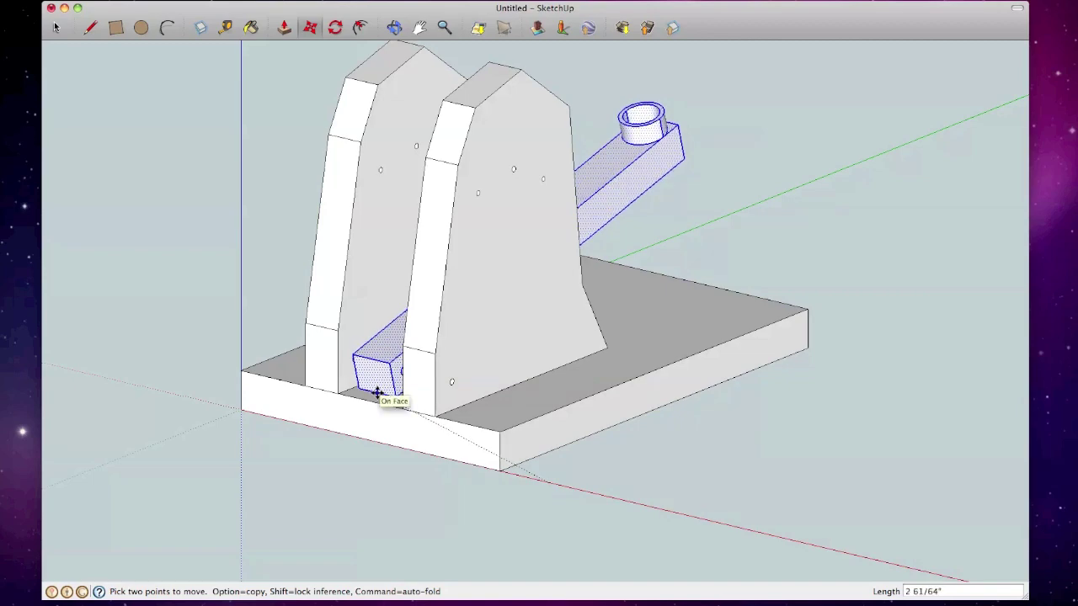
pyautogui.click(377, 392)
# - Orbit around to the catapult's opposite side and deselect the arm
pyautogui.press('o')
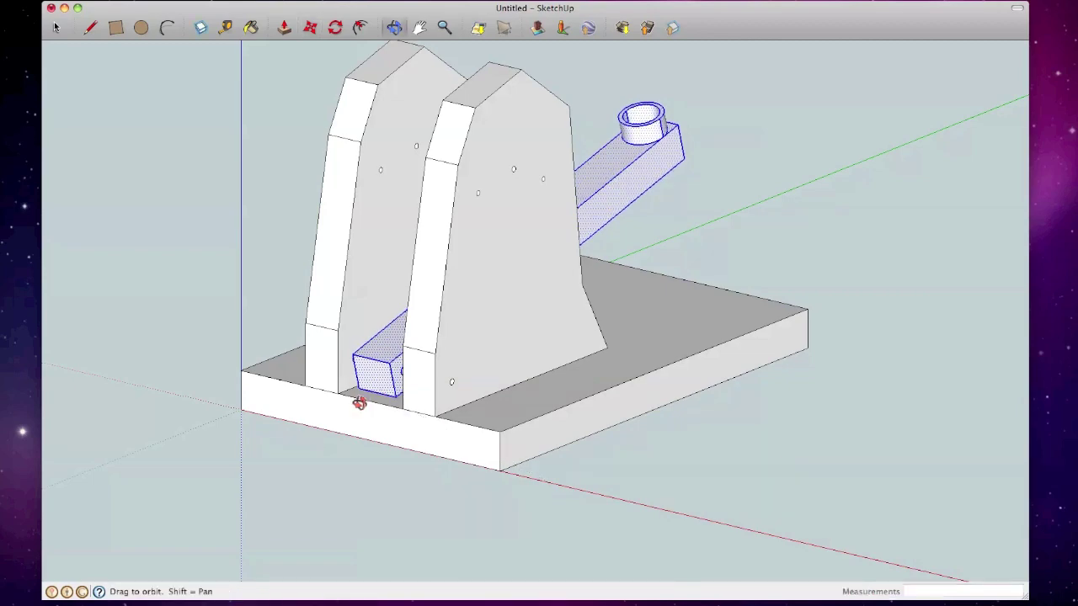
pyautogui.moveTo(192, 323); pyautogui.dragTo(356, 342)
pyautogui.moveTo(597, 323); pyautogui.dragTo(385, 328)
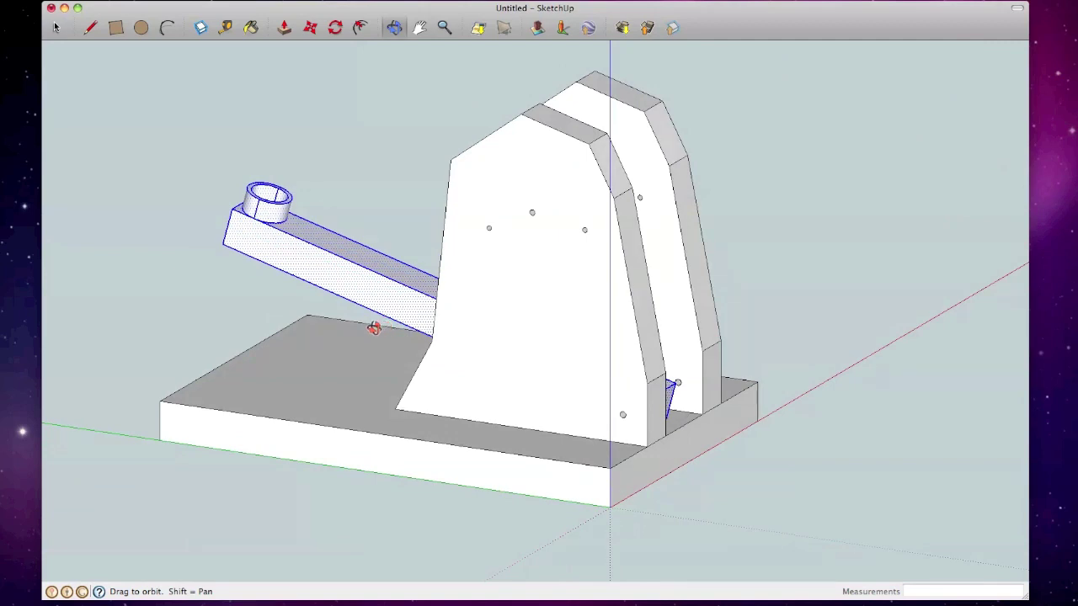
pyautogui.moveTo(374, 329); pyautogui.dragTo(236, 293)
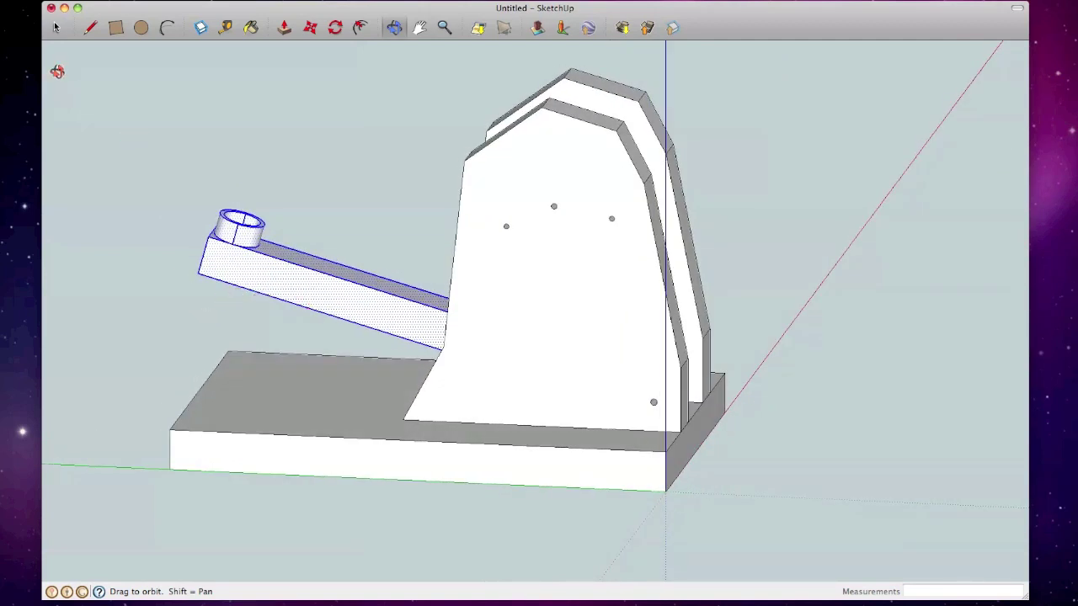
pyautogui.click(56, 27)
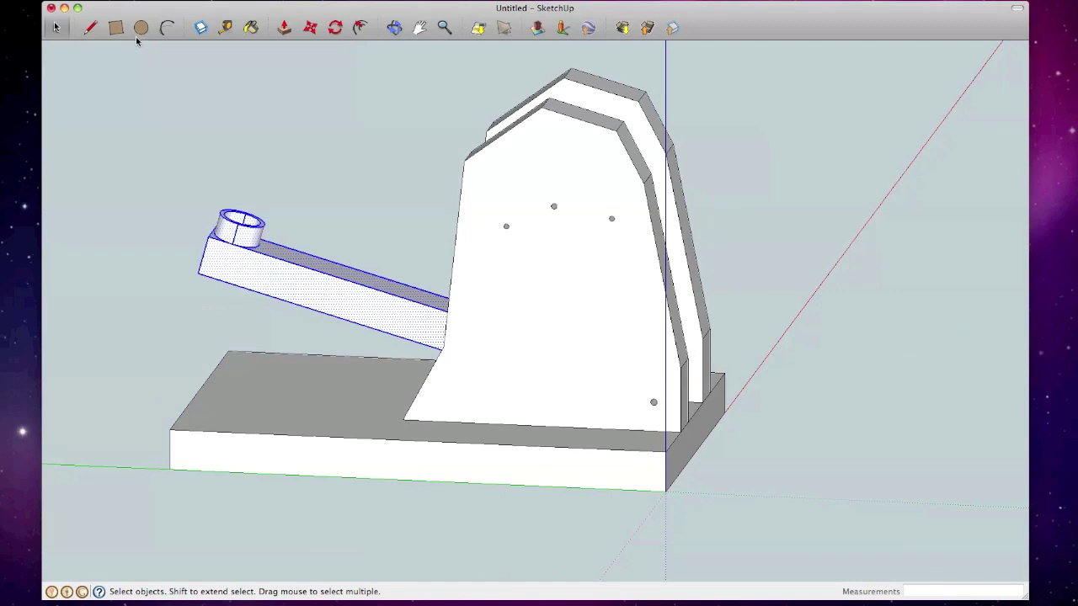
pyautogui.click(92, 117)
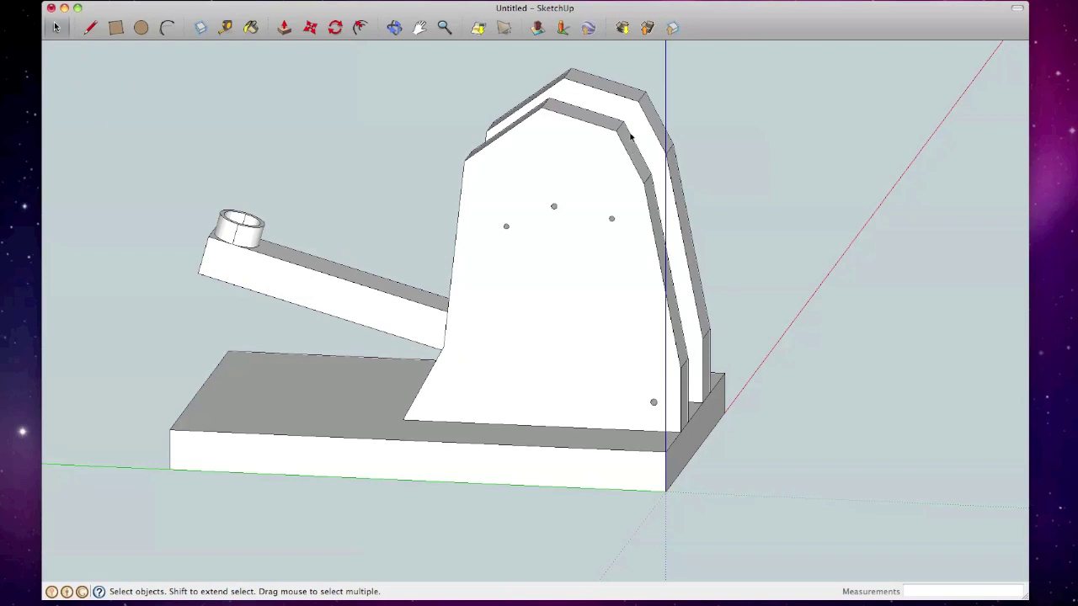
# - Draw the first notch lines on the near upright's bent edge
pyautogui.scroll(5, 680, 111)
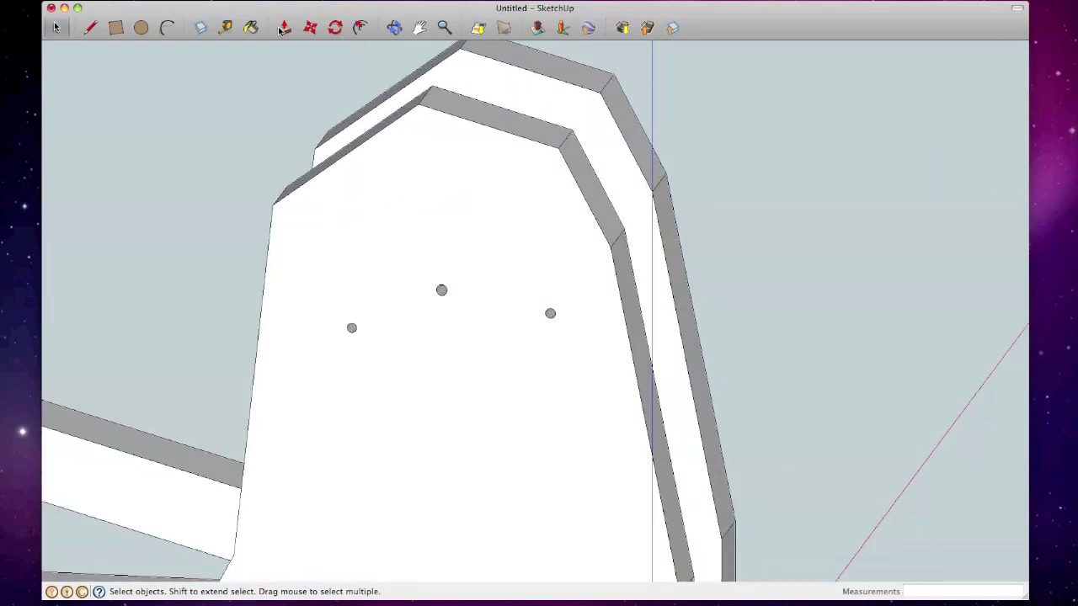
pyautogui.click(90, 28)
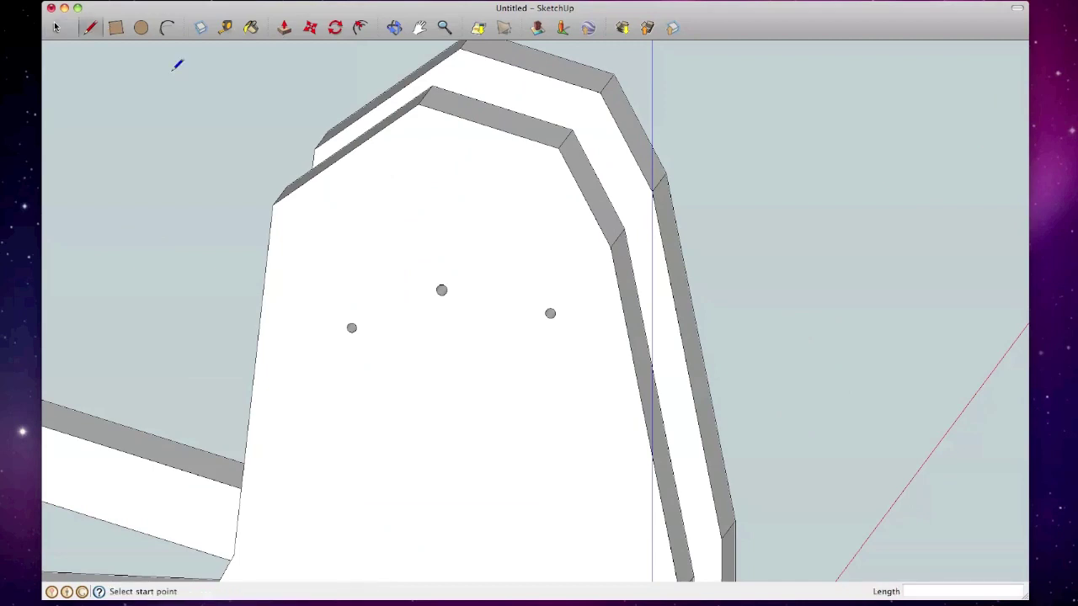
pyautogui.click(587, 155)
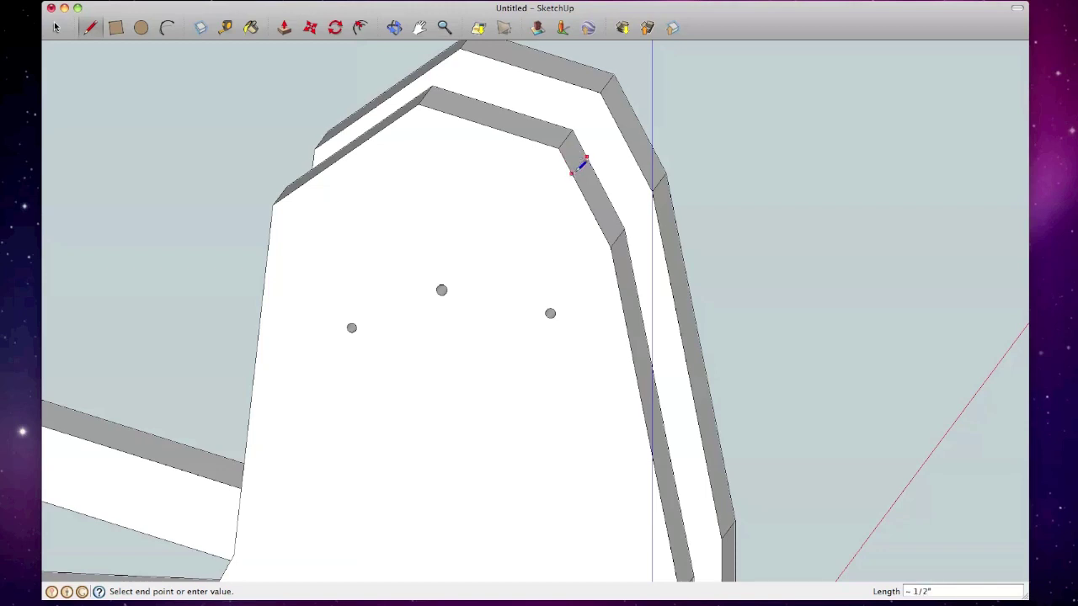
pyautogui.click(572, 176)
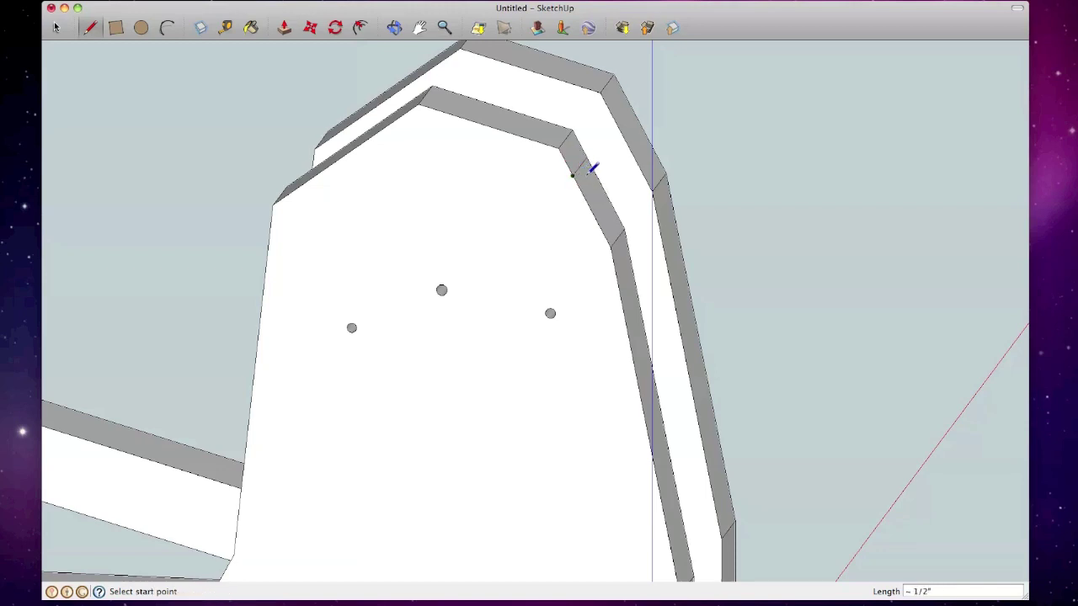
pyautogui.click(572, 175)
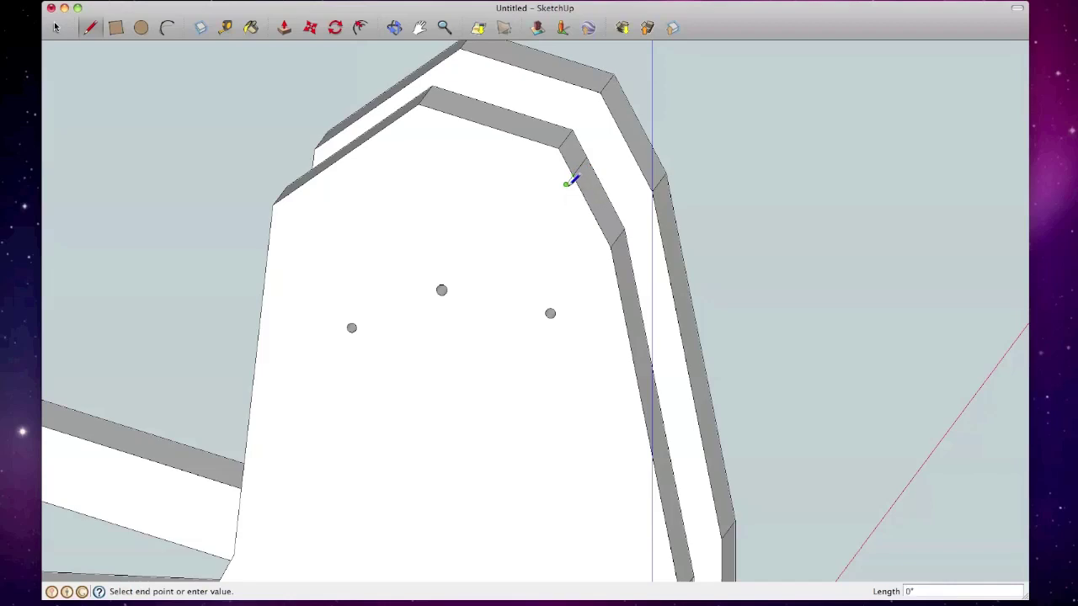
pyautogui.click(576, 183)
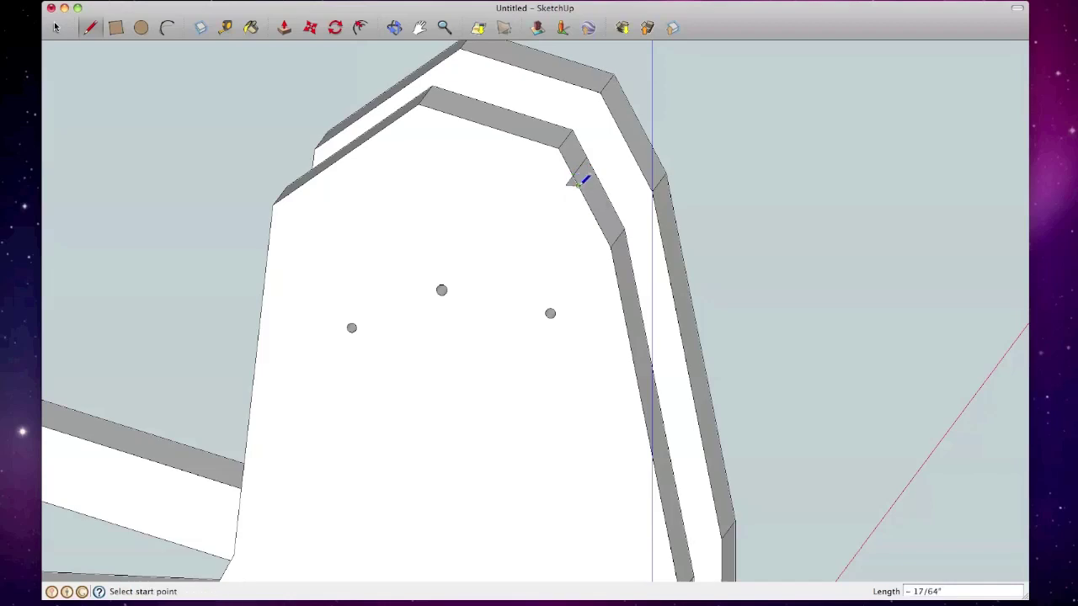
pyautogui.scroll(5, 582, 179)
pyautogui.click(578, 184)
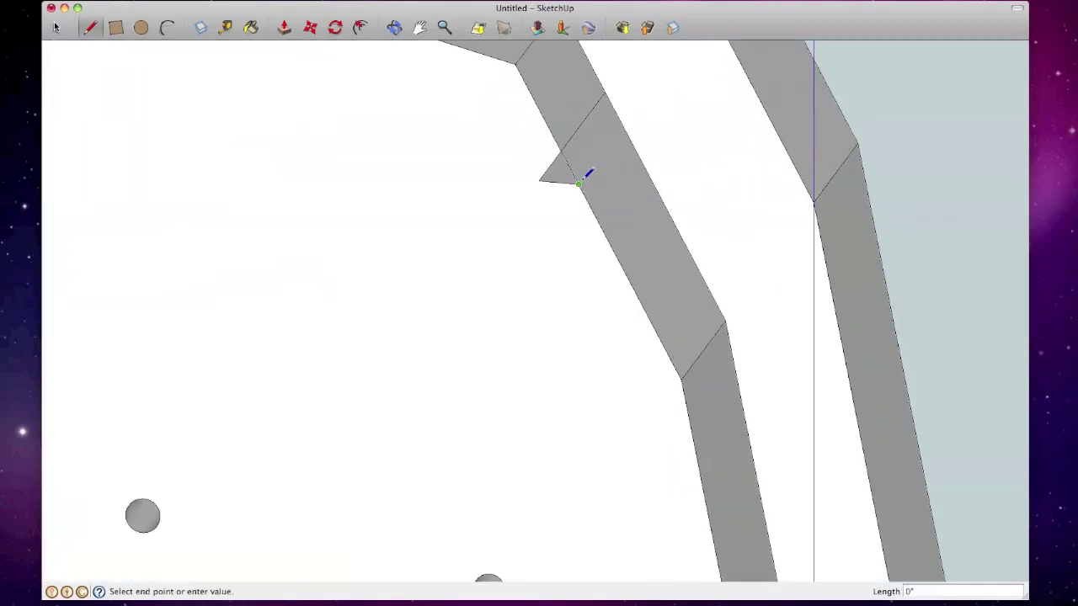
pyautogui.click(628, 129)
# - Orbit to the upright's top edge and erase the stray edge stub beside the bend
pyautogui.scroll(-4, 624, 127)
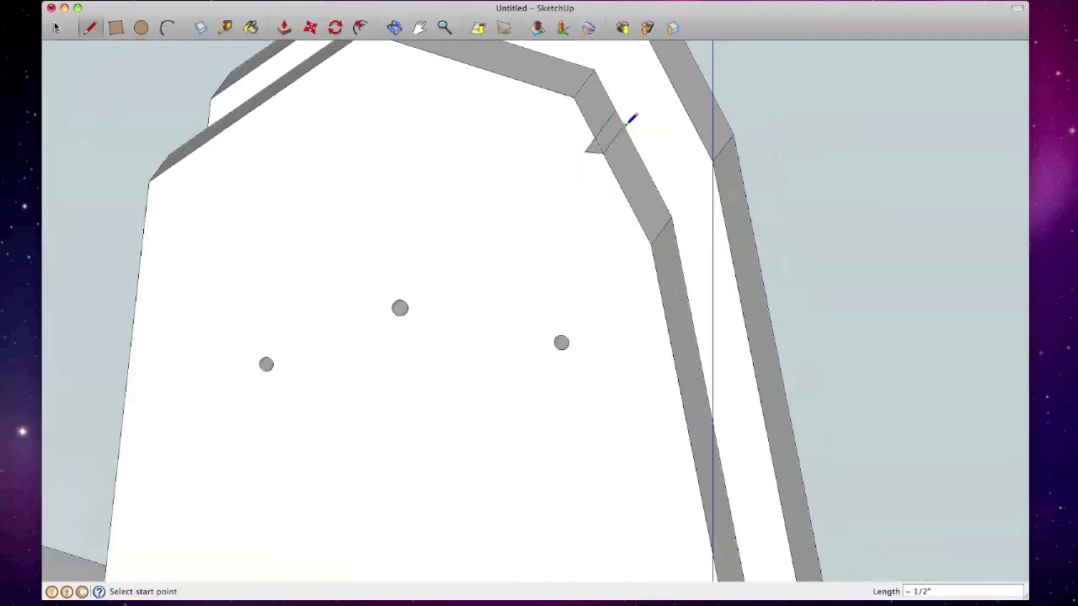
pyautogui.scroll(-2, 624, 125)
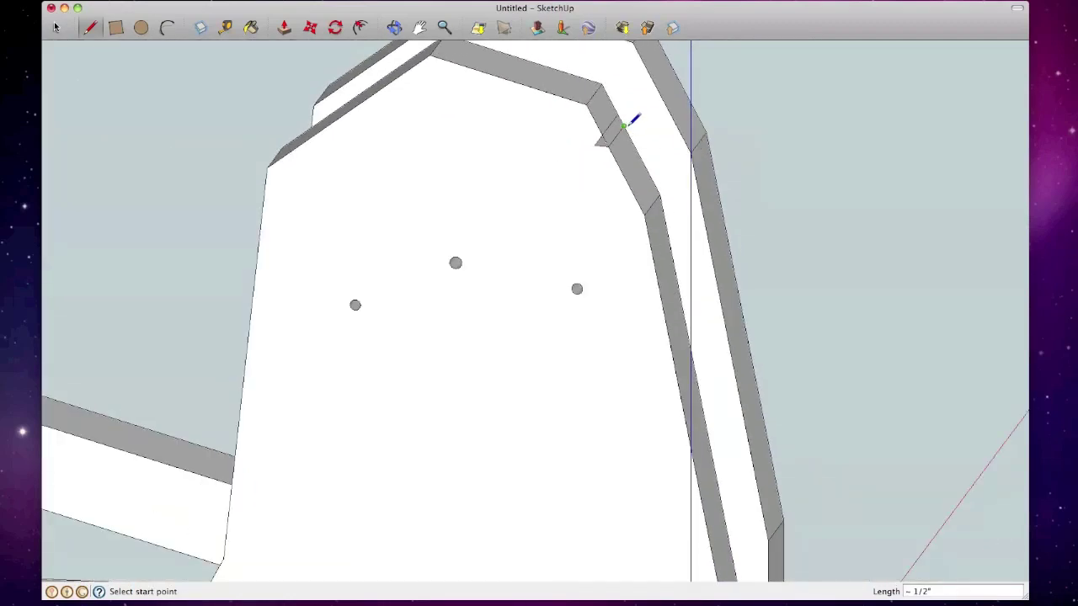
pyautogui.moveTo(577, 104)
pyautogui.mouseDown(button='middle')
pyautogui.moveTo(566, 207)
pyautogui.moveTo(380, 217)
pyautogui.mouseUp(button='middle')
pyautogui.moveTo(544, 211)
pyautogui.mouseDown(button='middle')
pyautogui.moveTo(341, 222)
pyautogui.moveTo(582, 219)
pyautogui.mouseUp(button='middle')
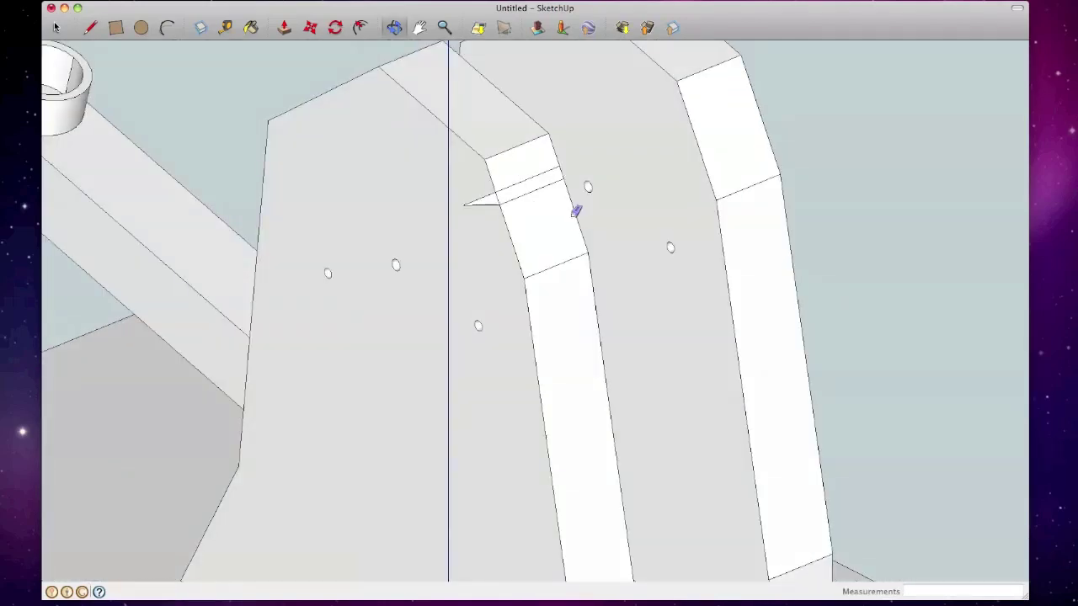
pyautogui.press('e')
pyautogui.click(476, 203)
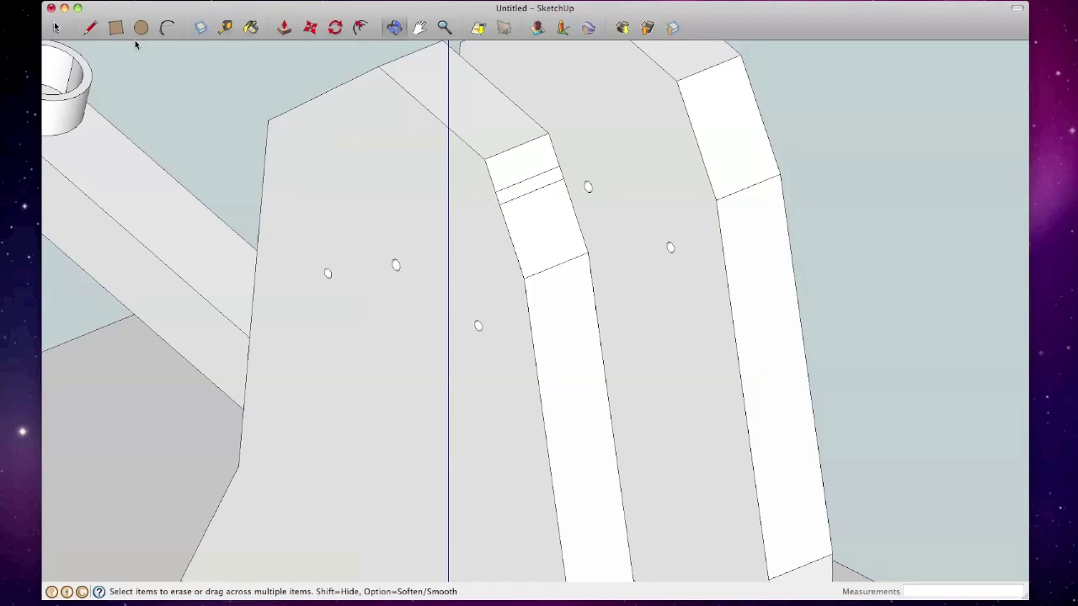
# - Close the small triangular notch outline on the near upright's edge
pyautogui.click(91, 28)
pyautogui.click(495, 192)
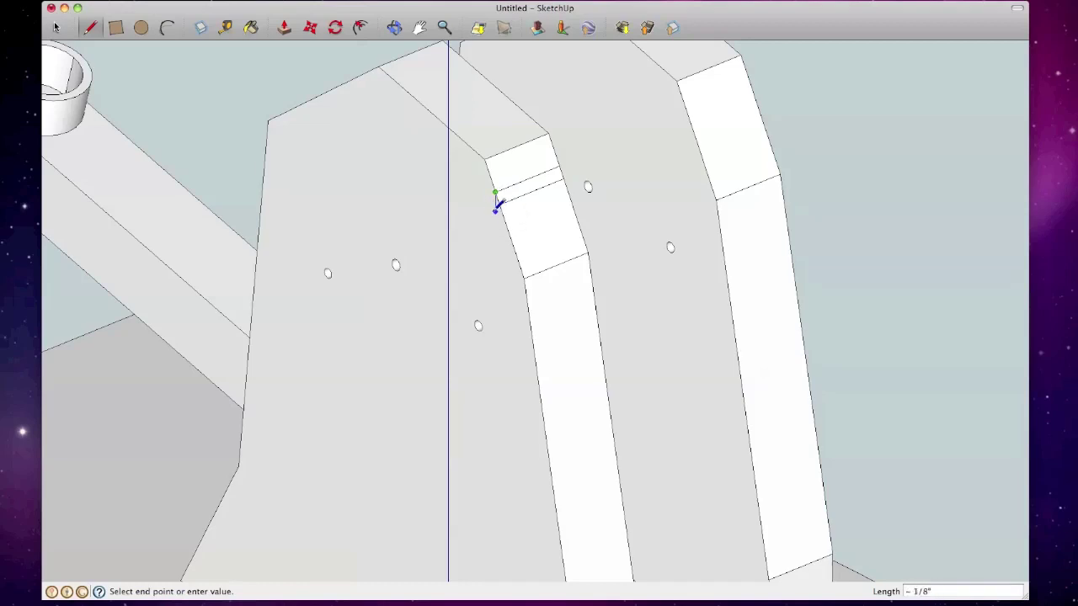
pyautogui.scroll(5, 495, 200)
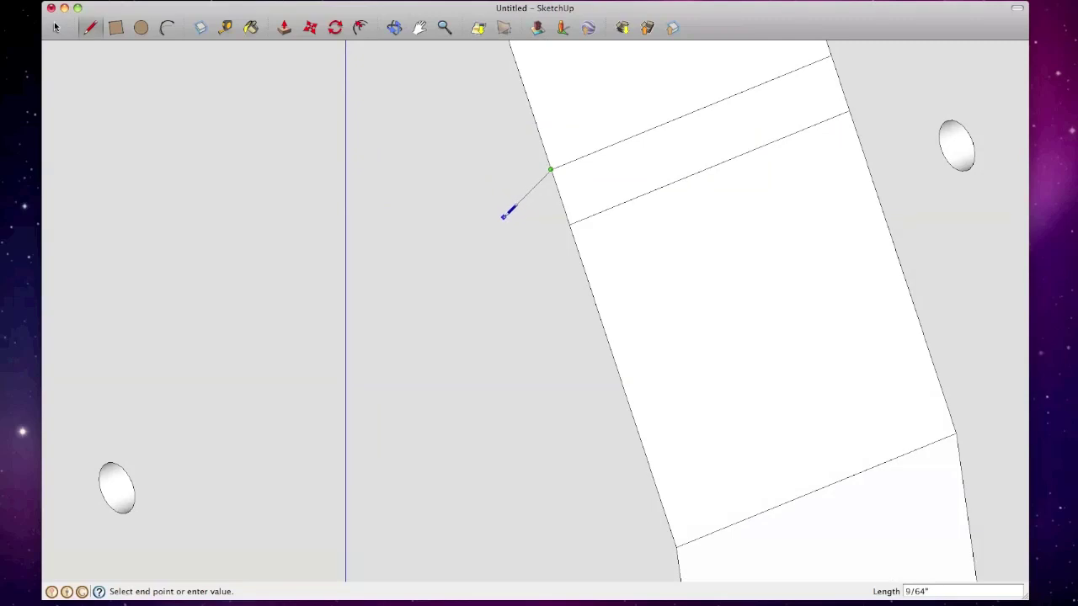
pyautogui.click(504, 217)
pyautogui.click(569, 224)
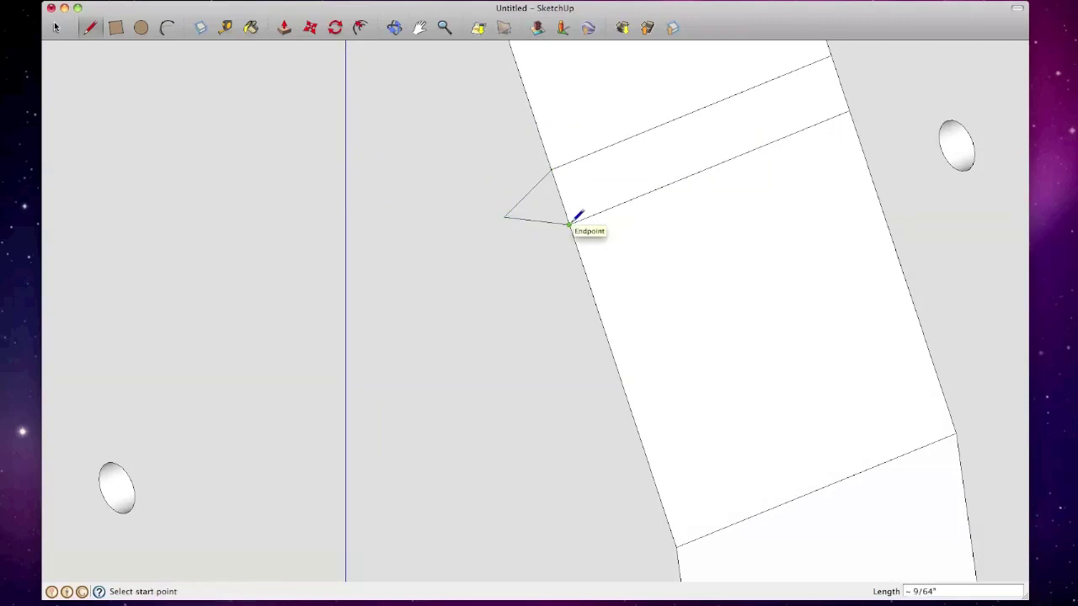
pyautogui.scroll(-10, 570, 222)
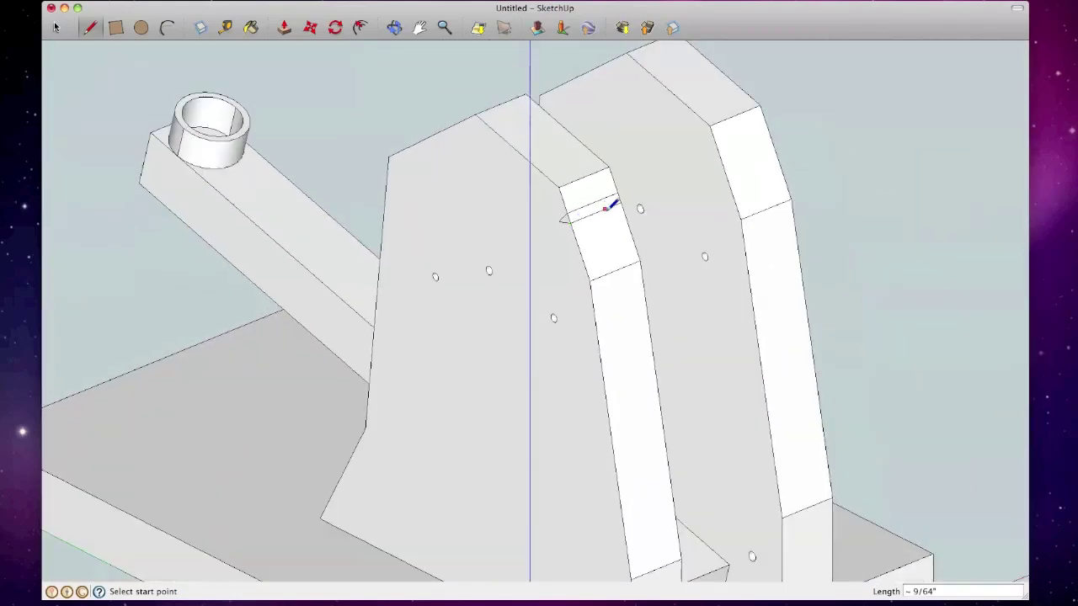
# - Draw two lines across to the far upright's edge, then erase the one crossing between the uprights
pyautogui.click(620, 202)
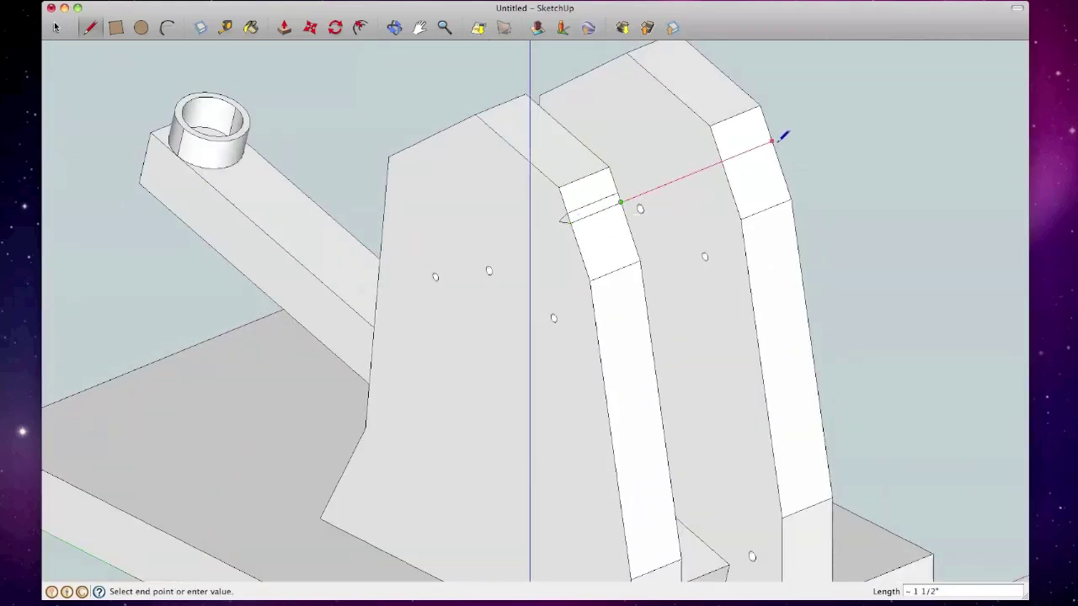
pyautogui.click(772, 142)
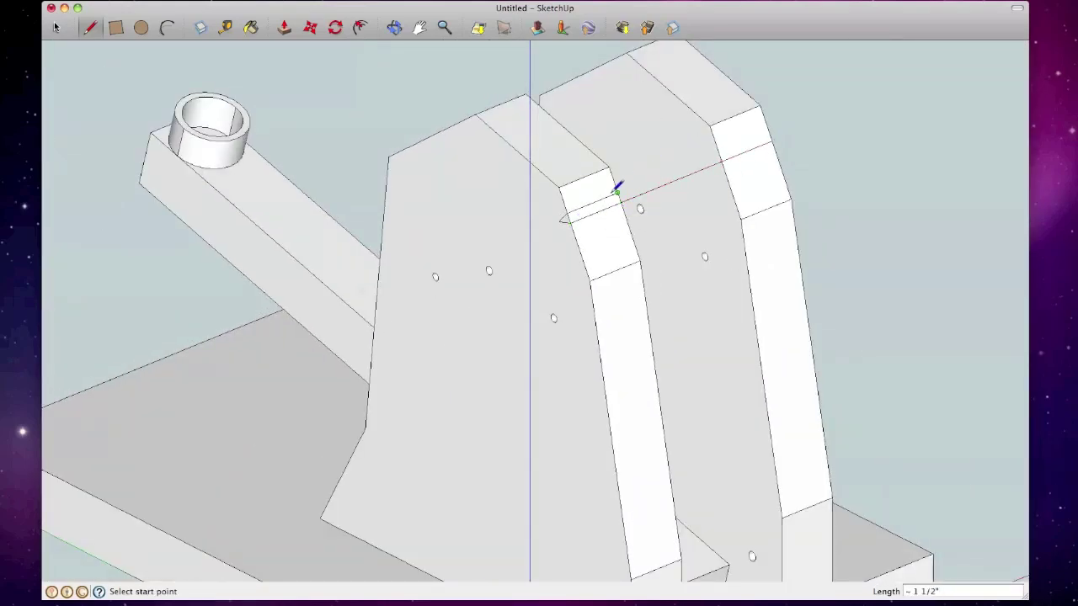
pyautogui.click(617, 194)
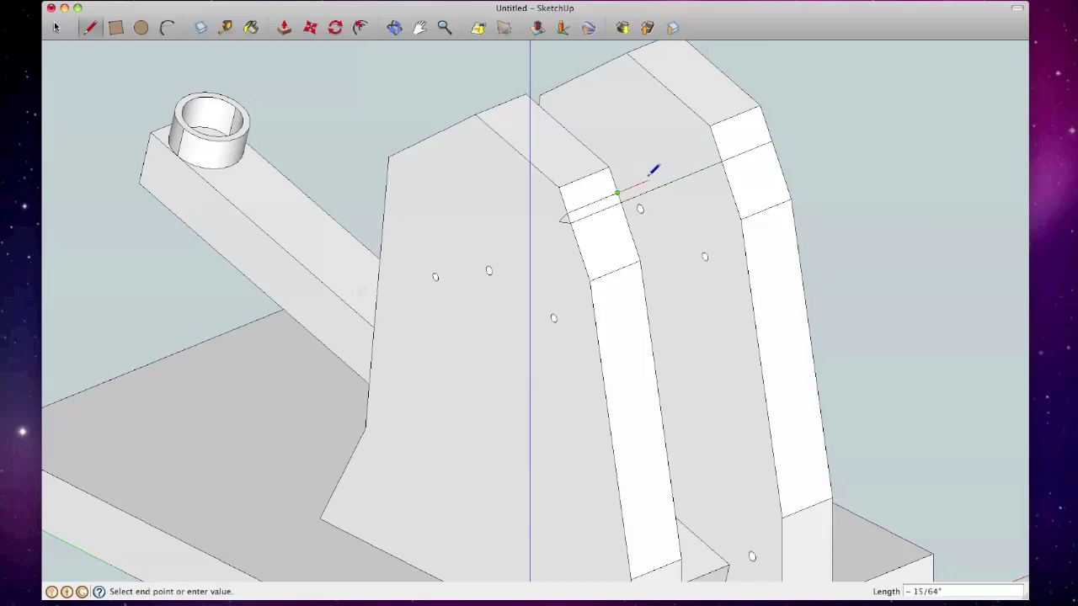
pyautogui.click(770, 131)
pyautogui.press('e')
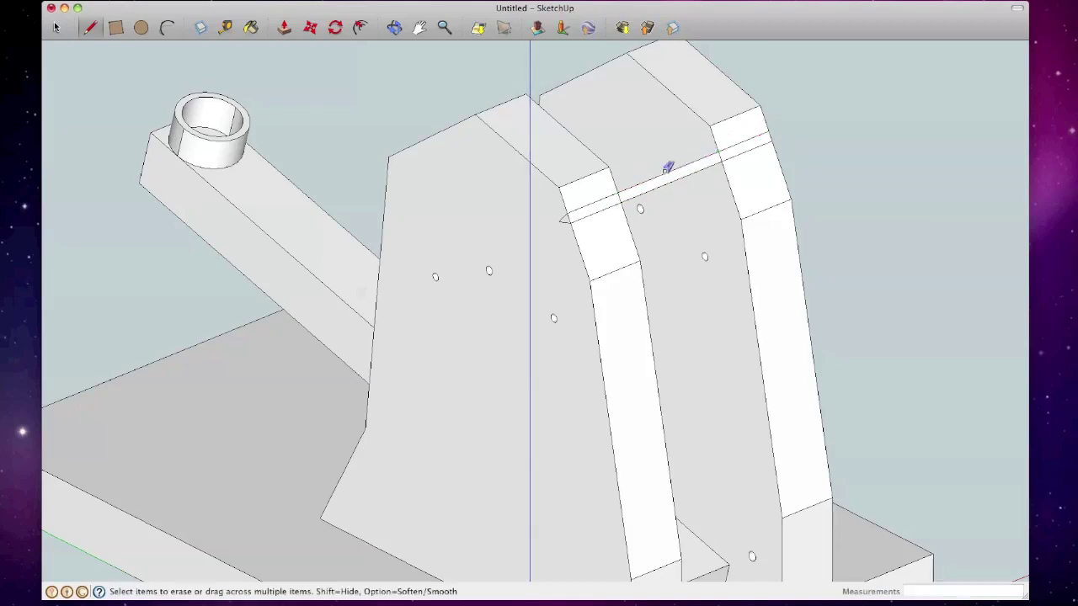
pyautogui.moveTo(668, 167); pyautogui.dragTo(685, 188)
pyautogui.scroll(3, 579, 217)
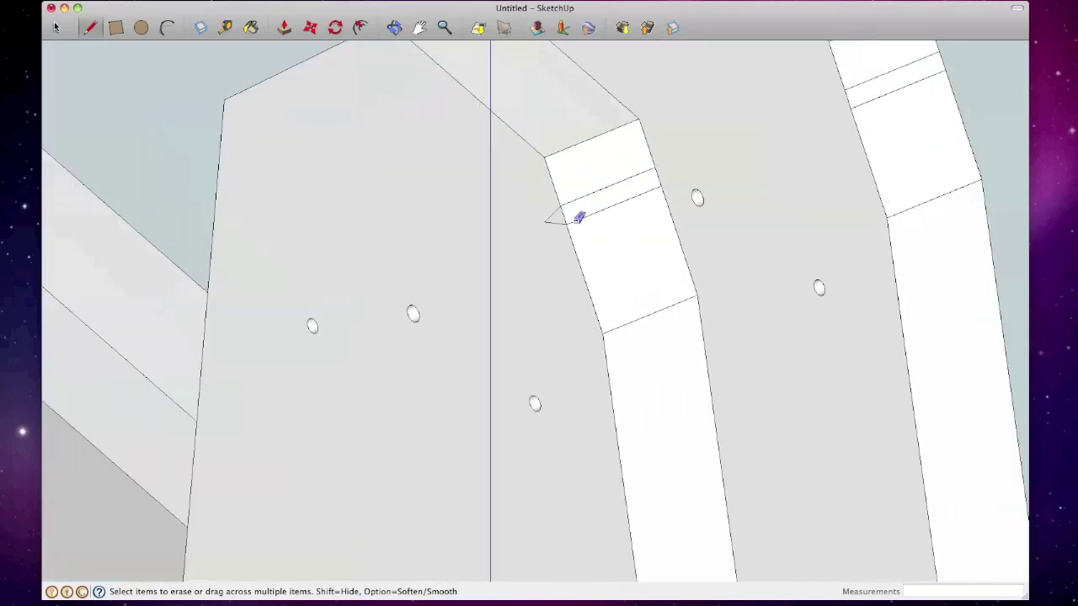
pyautogui.scroll(1, 580, 217)
# - Push the near notch face in and draw a line from the notch corner to the second upright's edge
pyautogui.press('p')
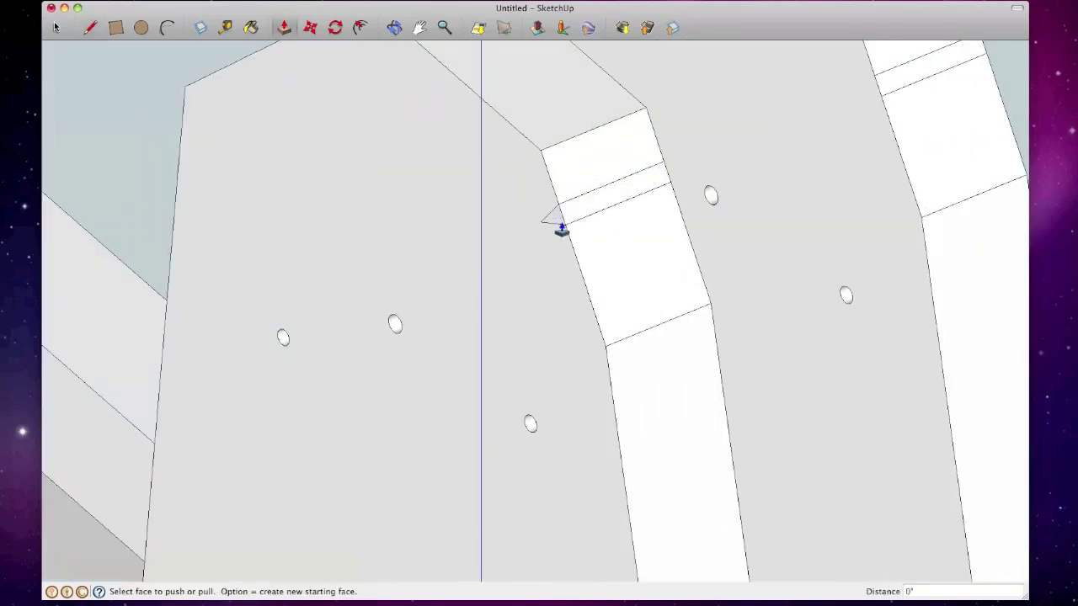
pyautogui.moveTo(553, 224); pyautogui.dragTo(669, 181)
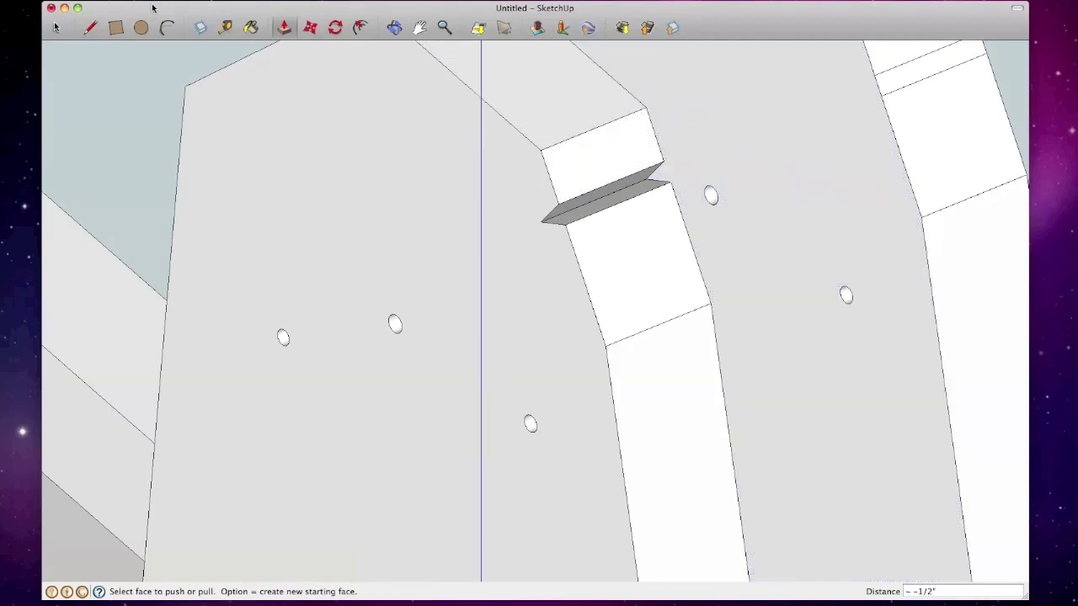
pyautogui.click(88, 30)
pyautogui.click(647, 179)
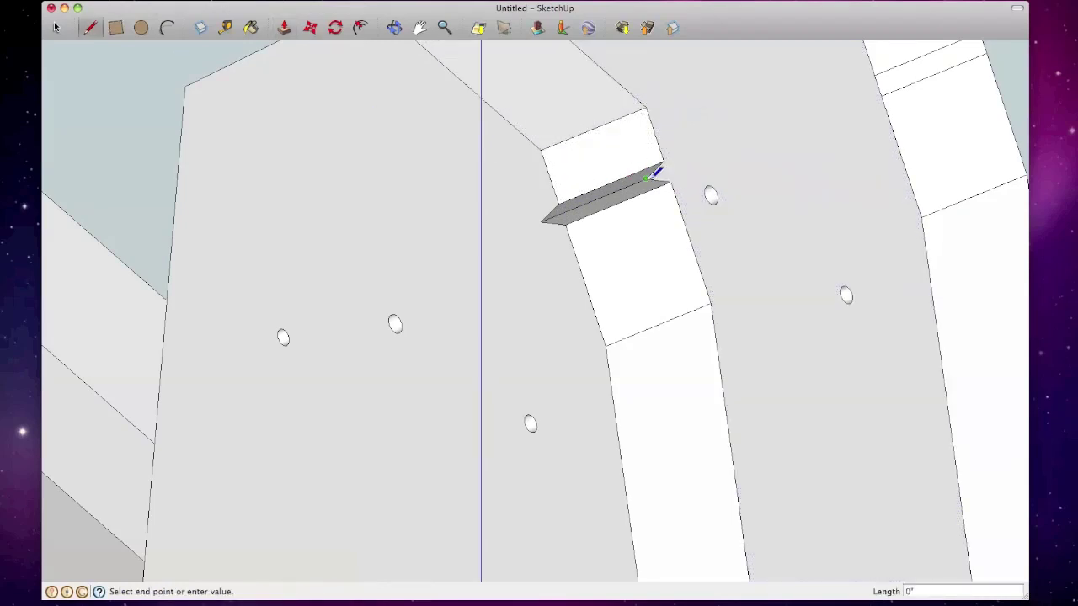
pyautogui.click(855, 92)
pyautogui.press('Escape')
pyautogui.click(859, 94)
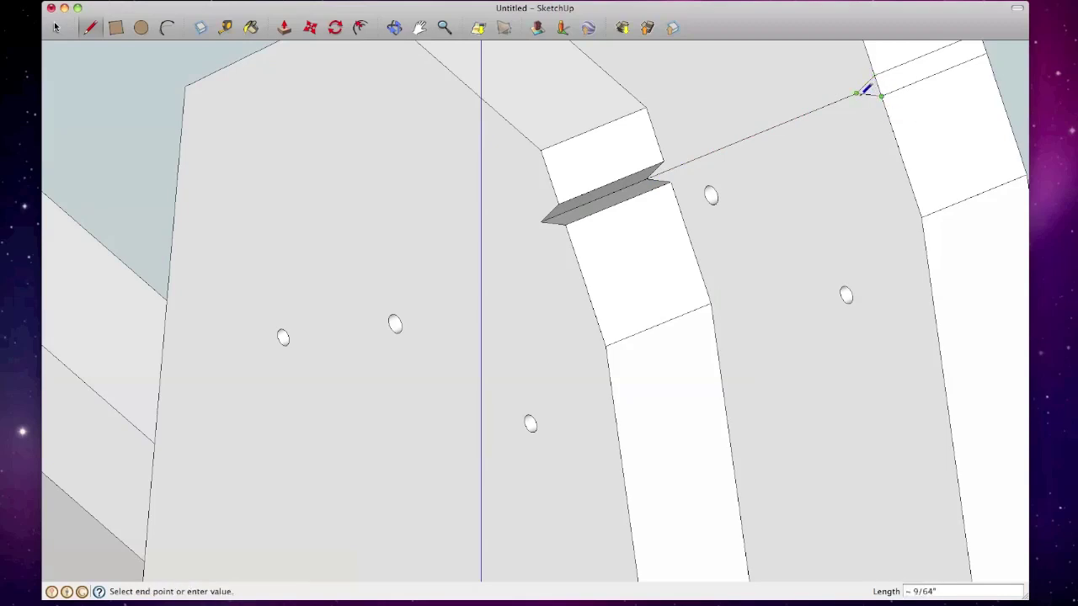
pyautogui.press('Escape')
# - Erase the stray slanted edge and push the triangle through to cut the second upright's notch
pyautogui.press('e')
pyautogui.click(823, 104)
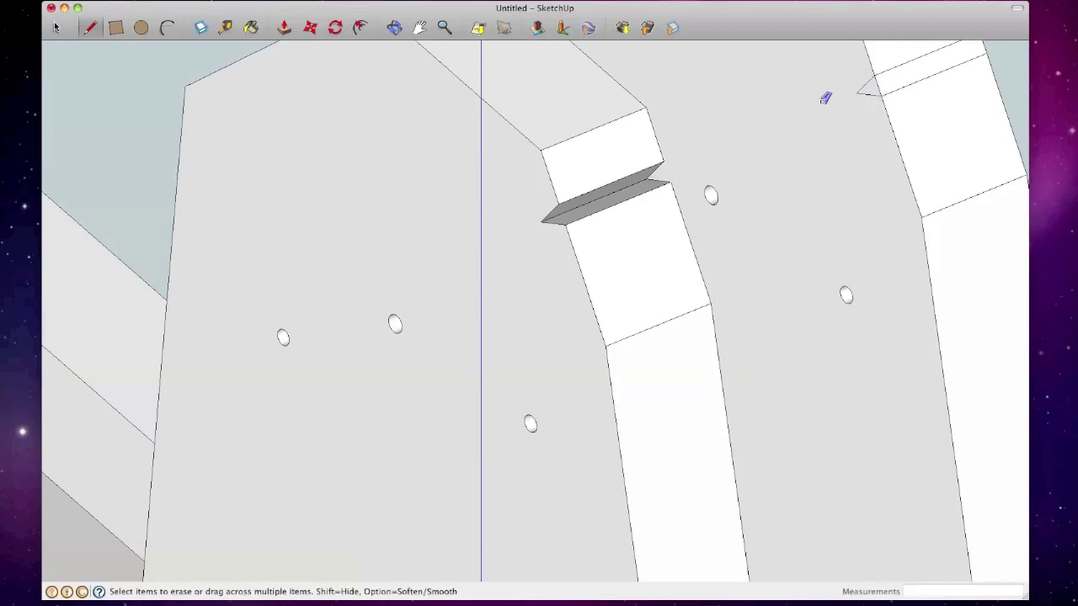
pyautogui.scroll(-4, 824, 98)
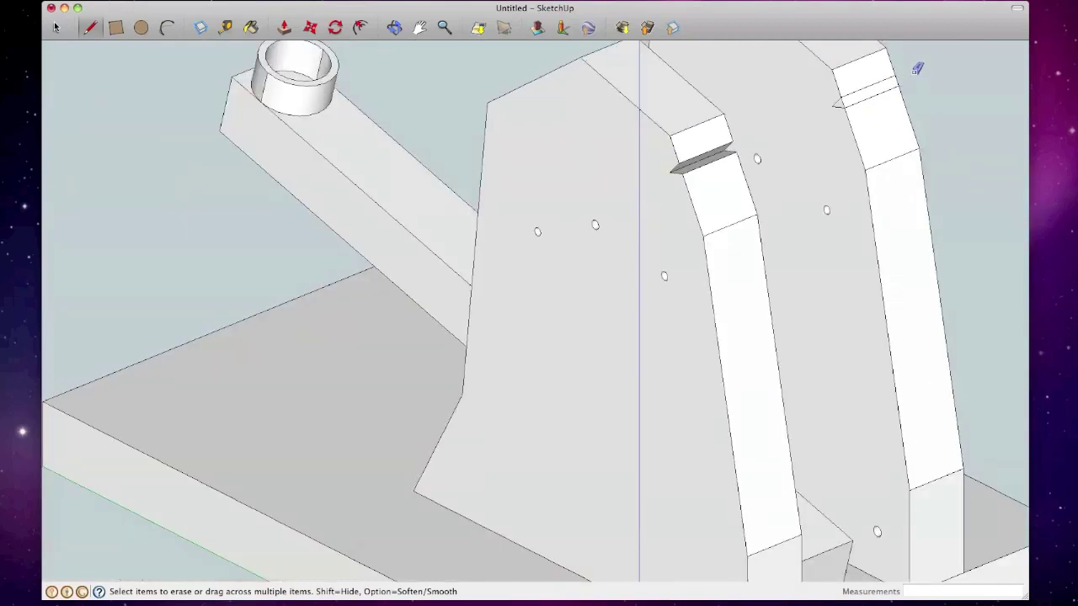
pyautogui.scroll(6, 917, 68)
pyautogui.press('p')
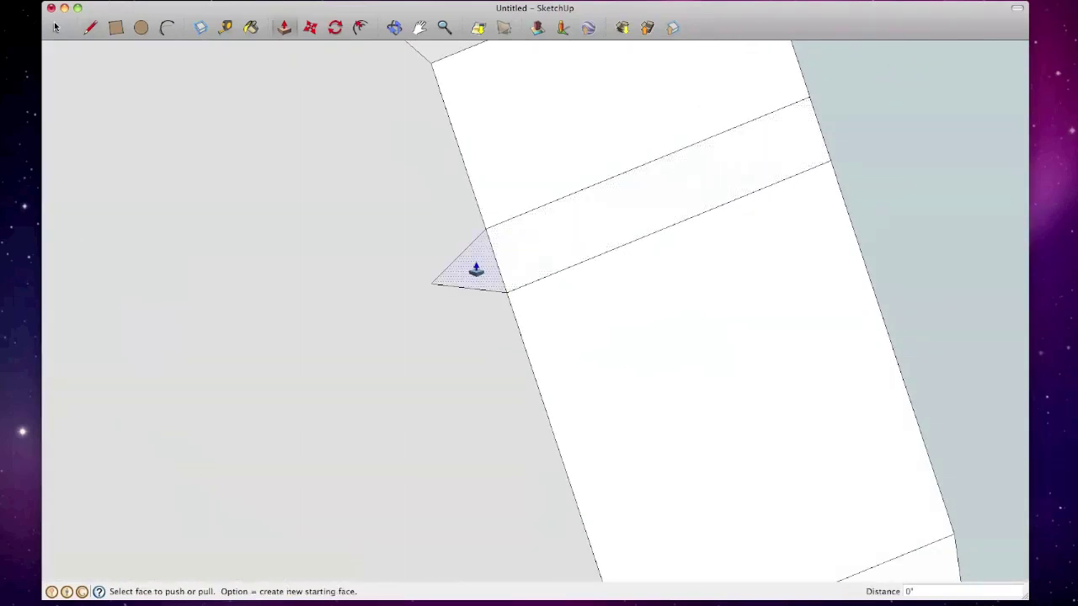
pyautogui.moveTo(476, 270); pyautogui.dragTo(808, 147)
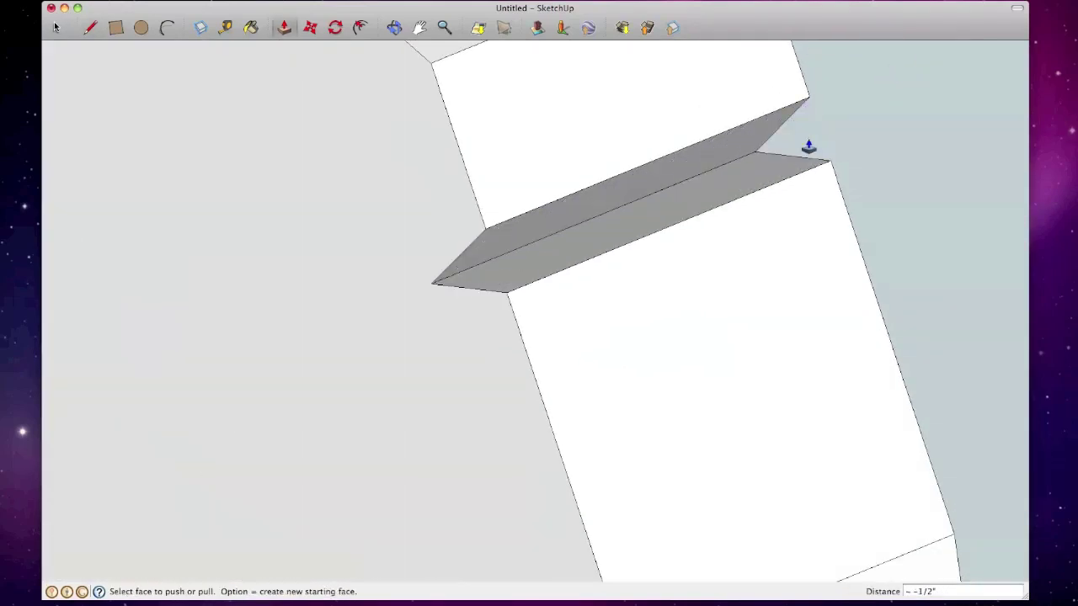
pyautogui.scroll(-8, 808, 147)
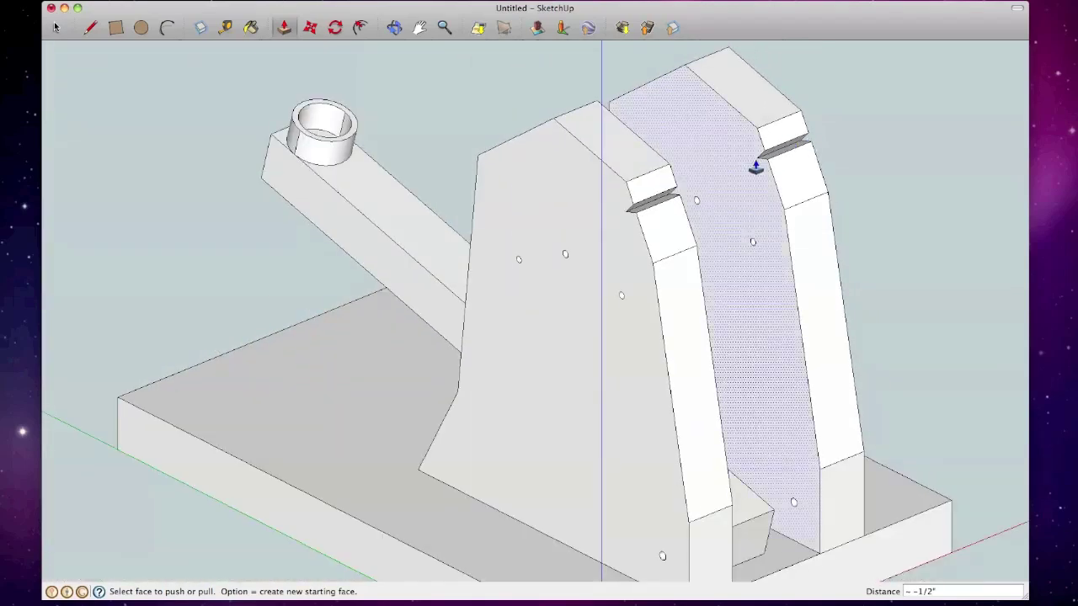
# - Orbit to the arm's underside and push the third notch triangle into the arm
pyautogui.moveTo(330, 221); pyautogui.dragTo(404, 279, button='middle')
pyautogui.scroll(5, 281, 278)
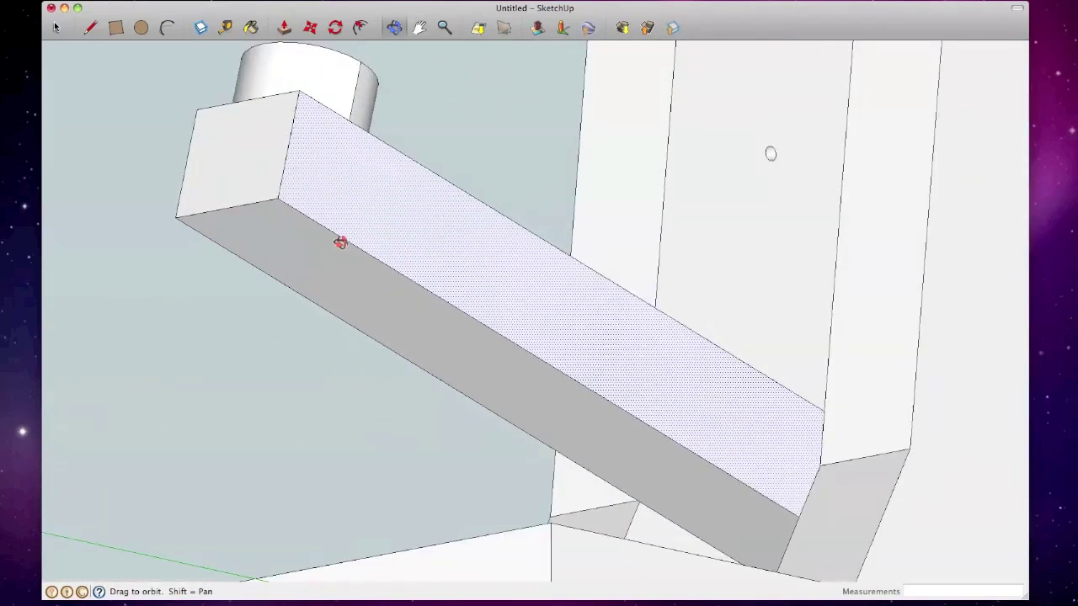
pyautogui.moveTo(340, 242); pyautogui.dragTo(279, 275, button='middle')
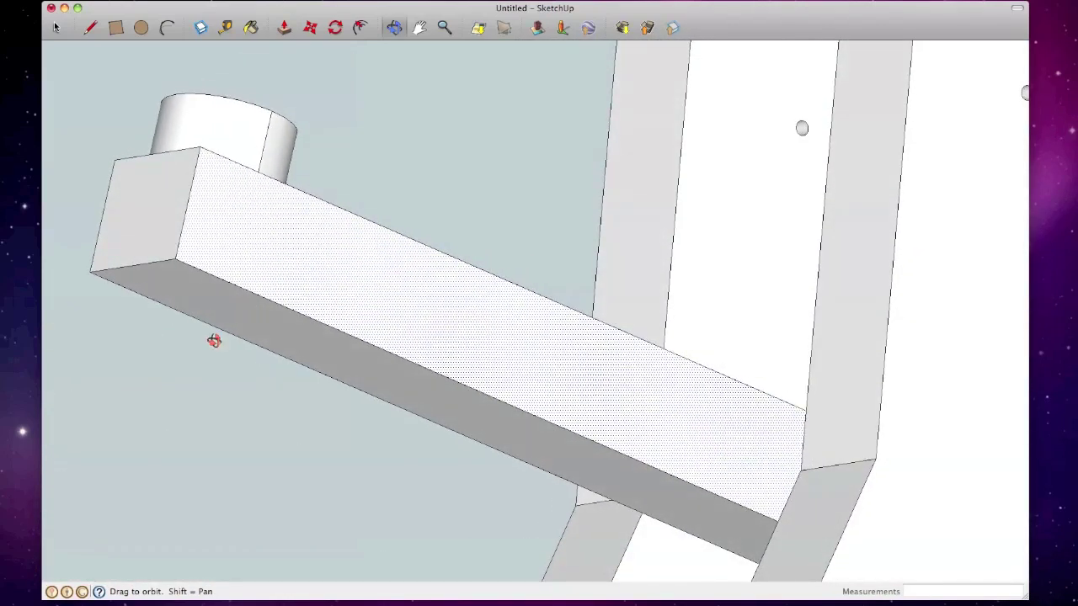
pyautogui.scroll(5, 76, 137)
pyautogui.press('p')
pyautogui.moveTo(594, 440); pyautogui.dragTo(429, 460)
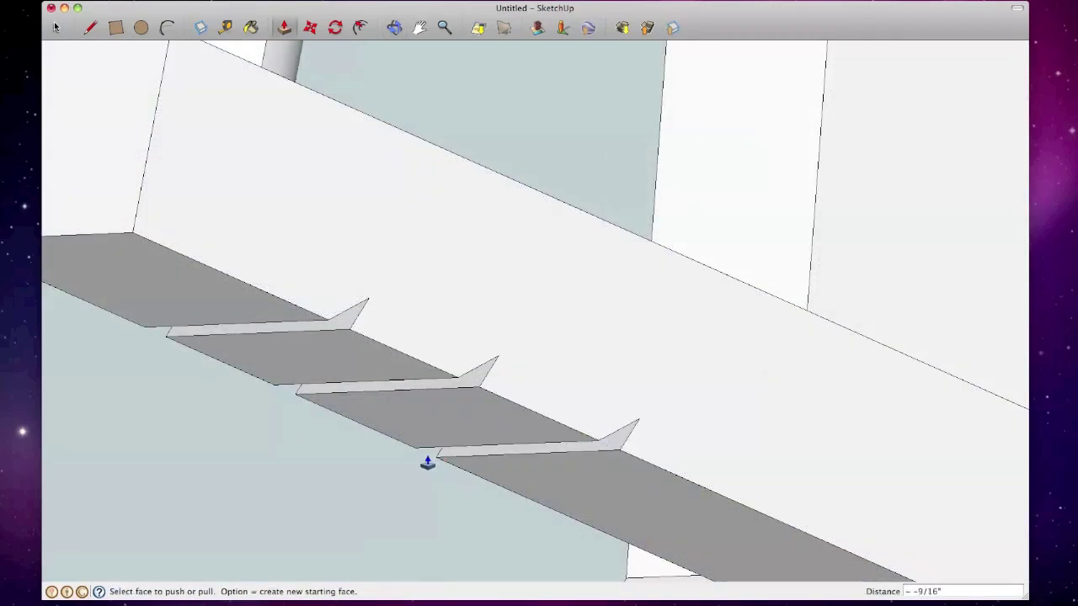
pyautogui.scroll(-8, 427, 461)
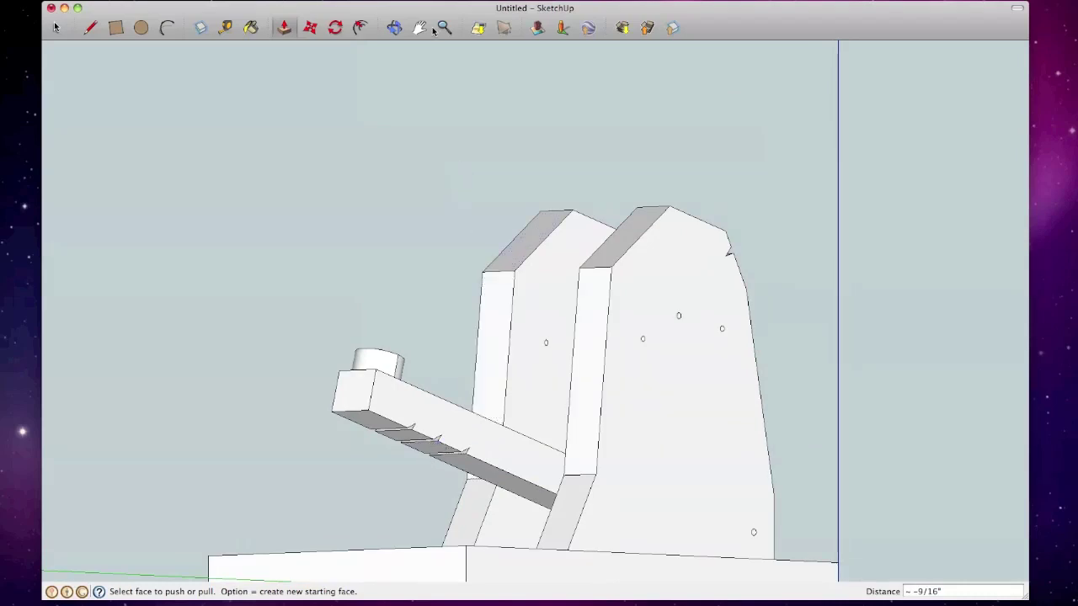
# - Orbit out to view the whole catapult model
pyautogui.click(394, 27)
pyautogui.moveTo(741, 303)
pyautogui.mouseDown()
pyautogui.moveTo(308, 359)
pyautogui.moveTo(329, 362)
pyautogui.moveTo(404, 450)
pyautogui.mouseUp()
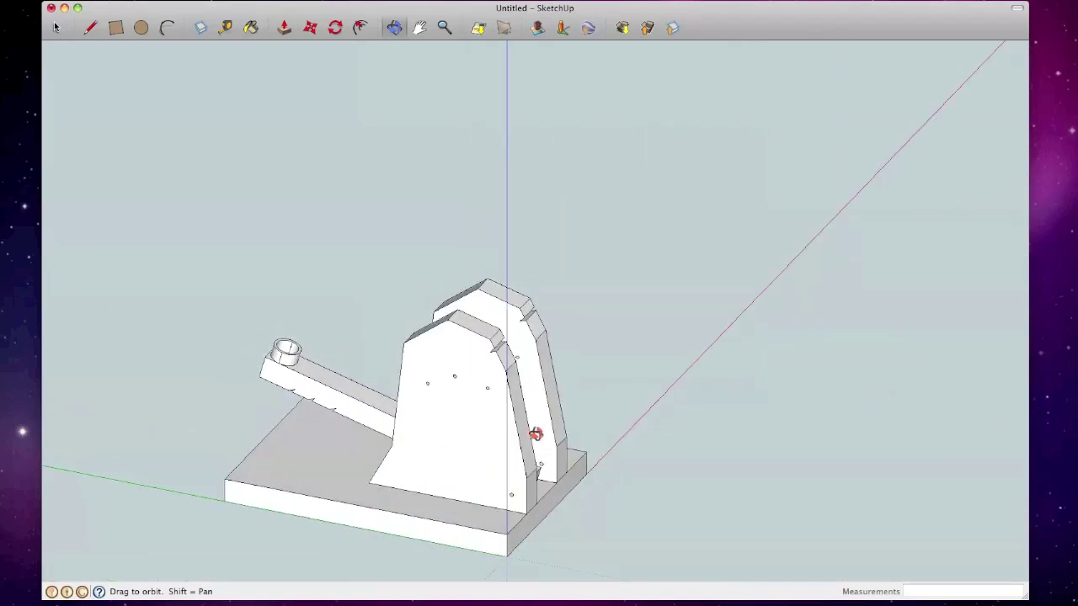
pyautogui.scroll(4, 533, 451)
pyautogui.scroll(-5, 534, 447)
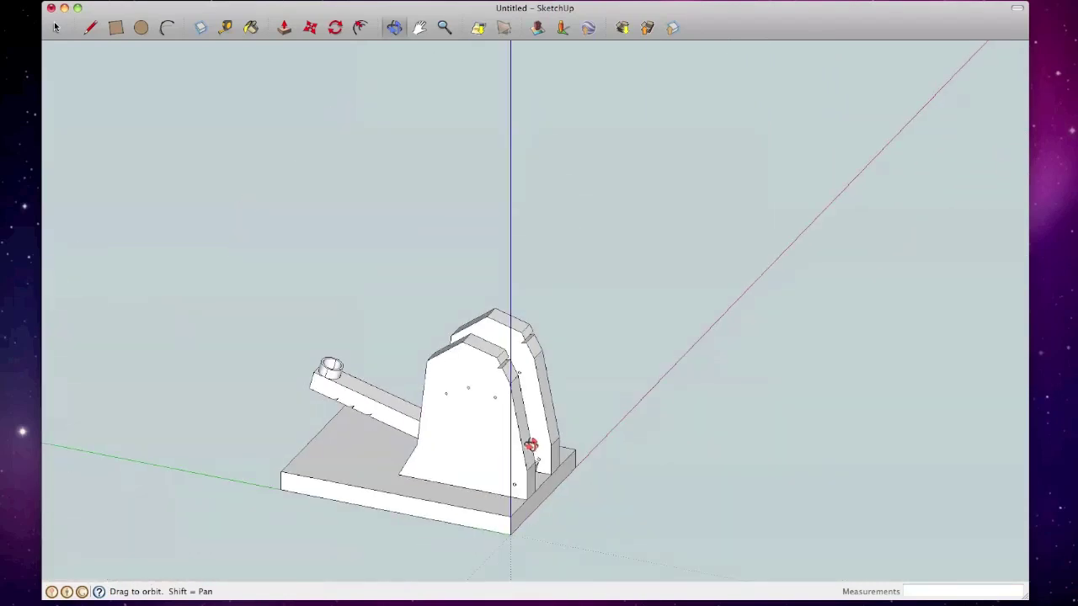
pyautogui.scroll(2, 527, 443)
pyautogui.moveTo(337, 443)
pyautogui.mouseDown()
pyautogui.moveTo(544, 457)
pyautogui.moveTo(445, 430)
pyautogui.moveTo(456, 427)
pyautogui.mouseUp()
# - Attach a text label 'A' to the first upright hole
pyautogui.scroll(5, 505, 421)
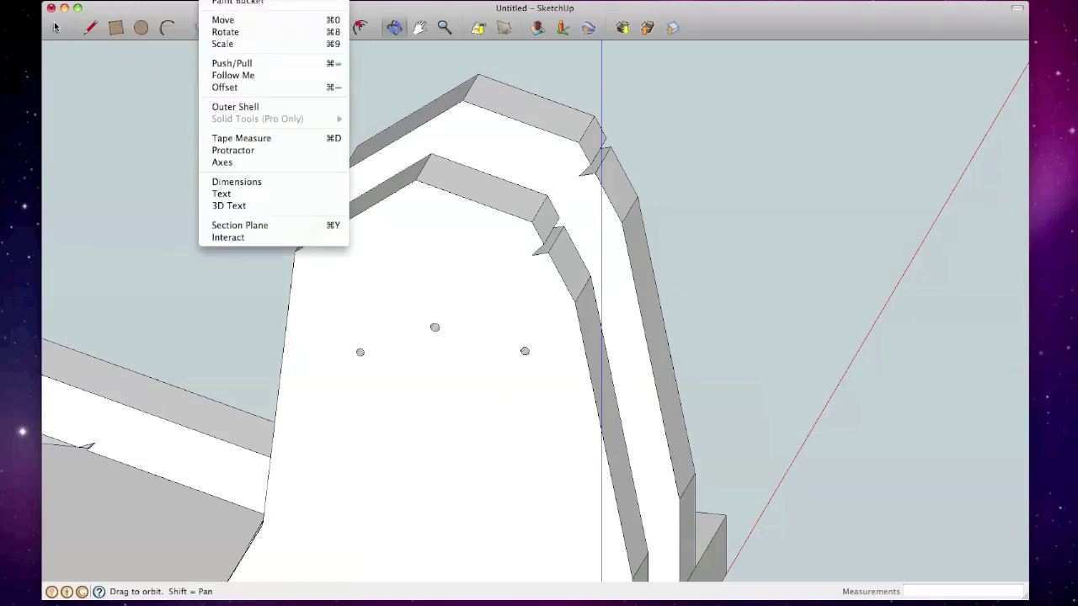
pyautogui.click(223, 194)
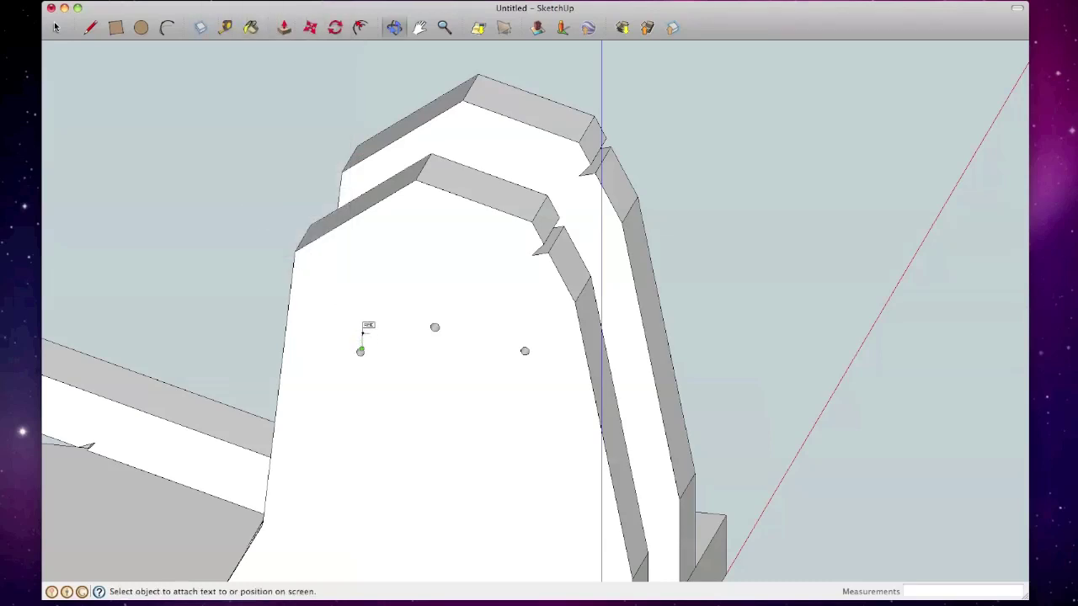
pyautogui.click(360, 336)
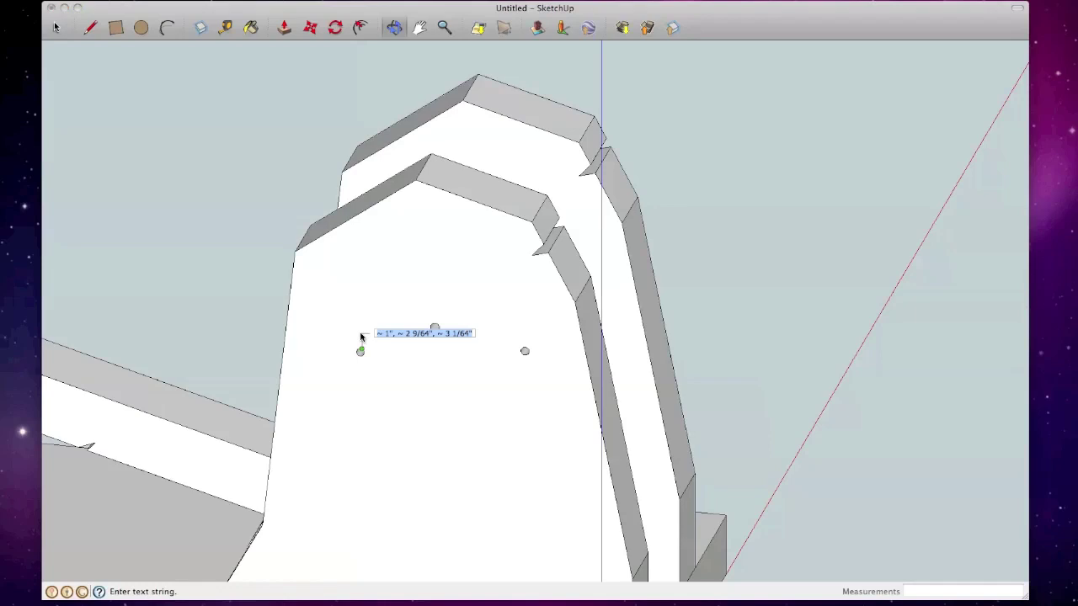
pyautogui.write('A')
pyautogui.click(353, 331)
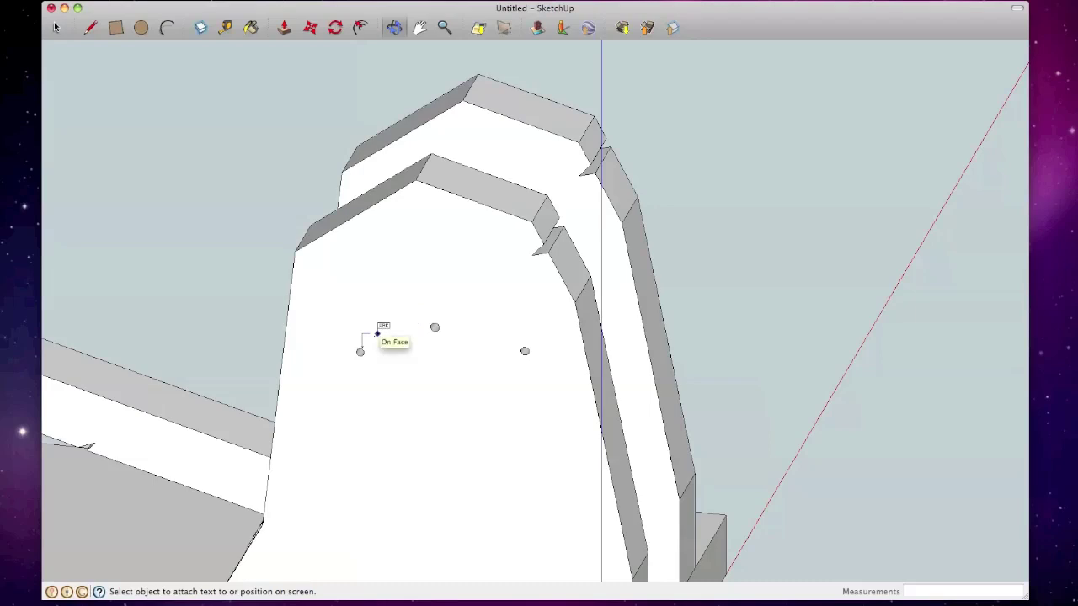
# - Add a leader label reading '2' at the second notch
pyautogui.click(360, 350)
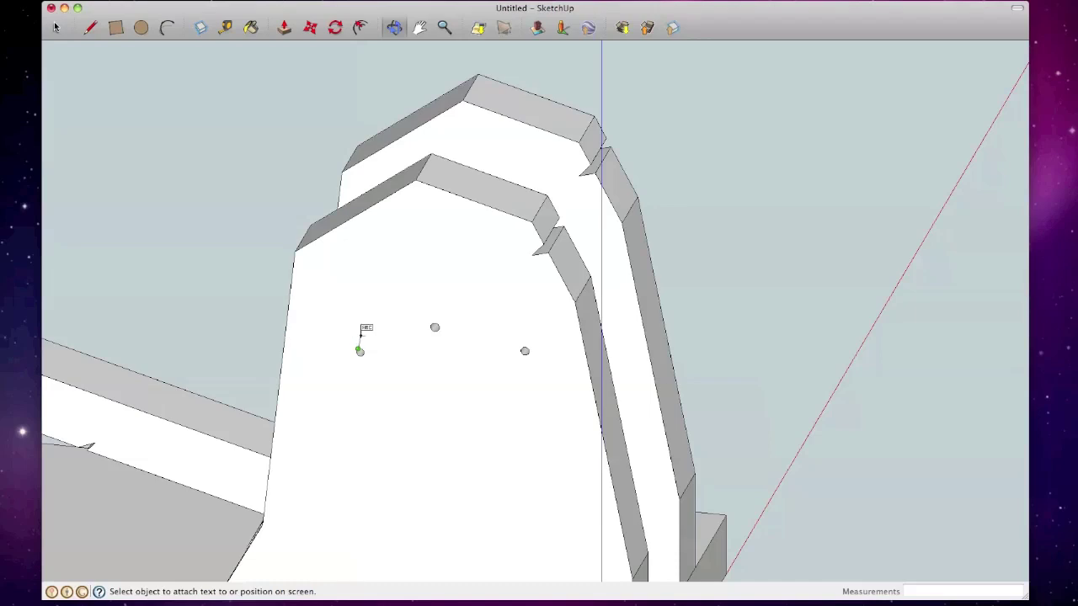
pyautogui.click(350, 335)
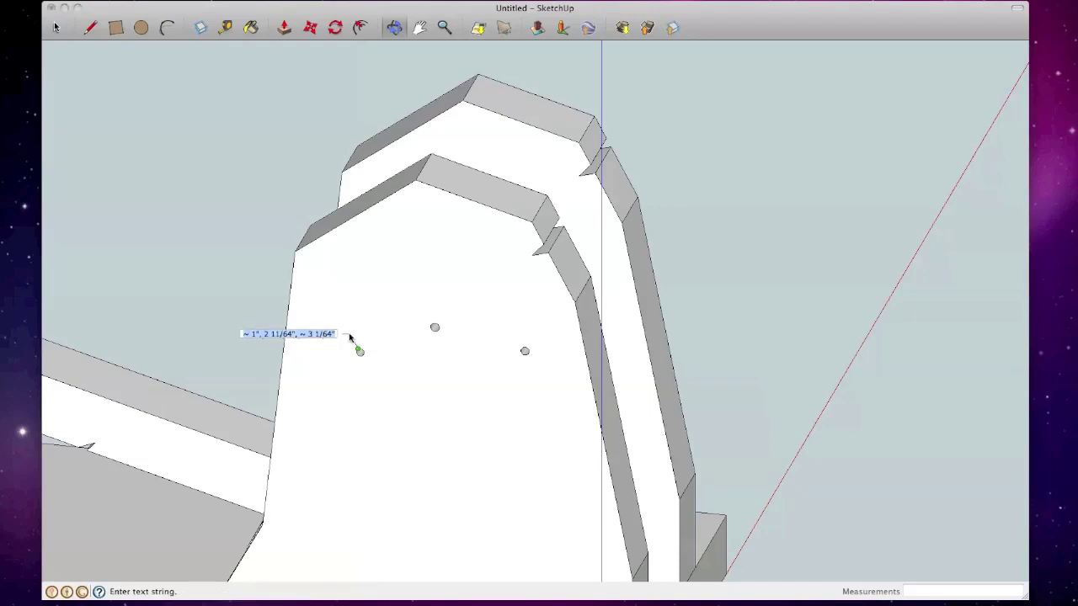
pyautogui.click(331, 333)
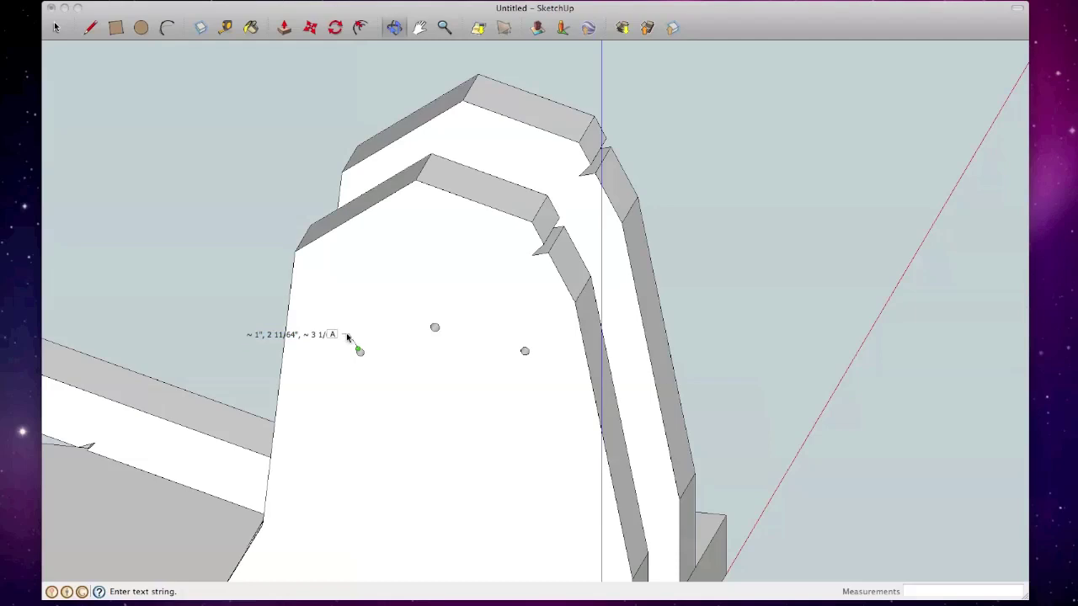
pyautogui.press('Escape')
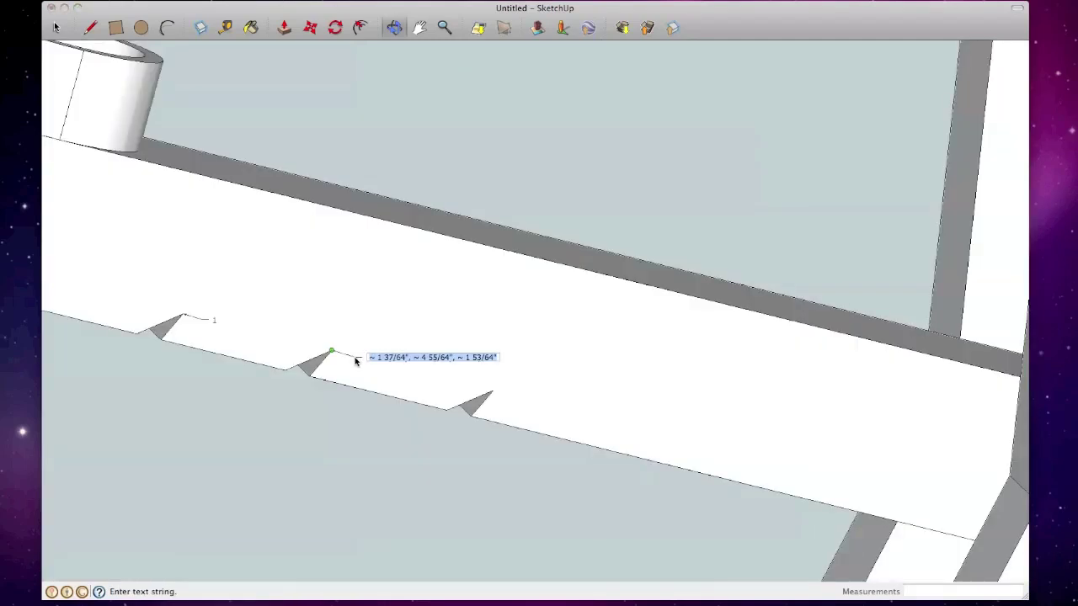
pyautogui.write('2')
pyautogui.click(421, 341)
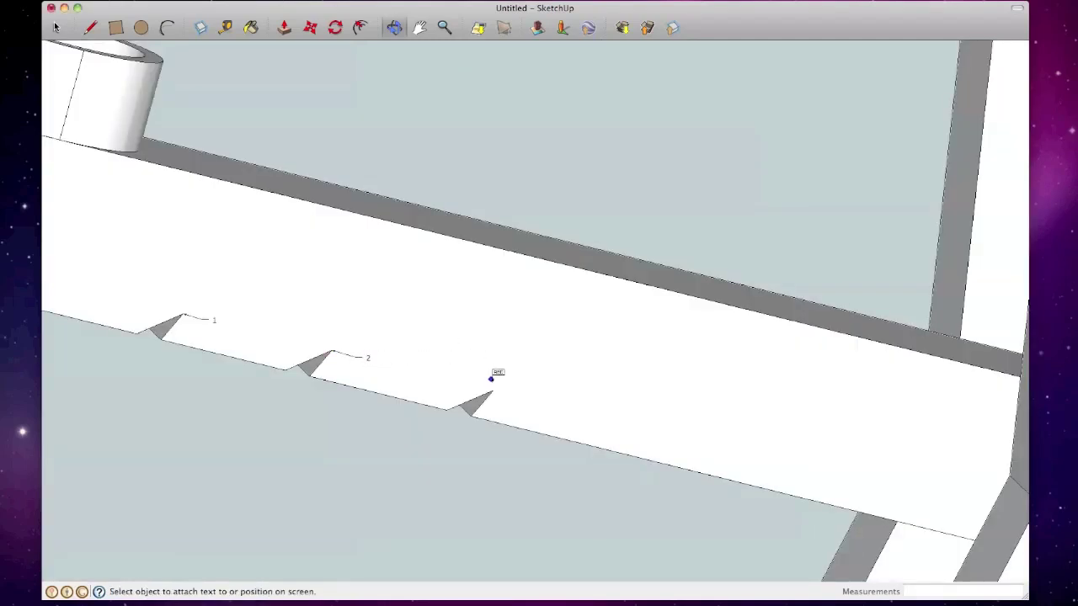
# - Label the third notch on the arm '3'
pyautogui.click(493, 390)
pyautogui.click(512, 398)
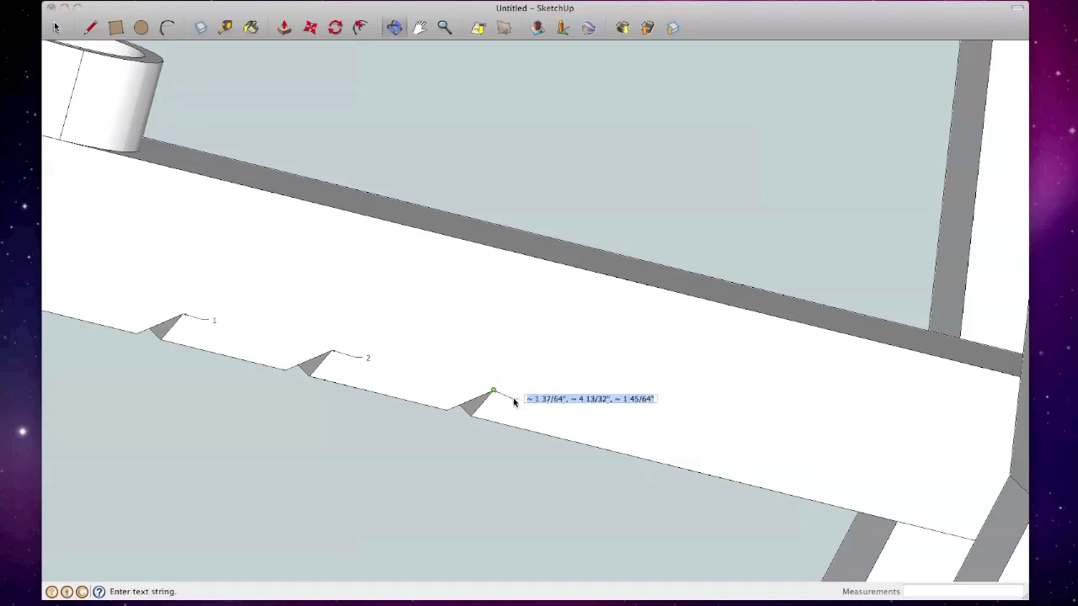
pyautogui.write('3')
pyautogui.click(504, 409)
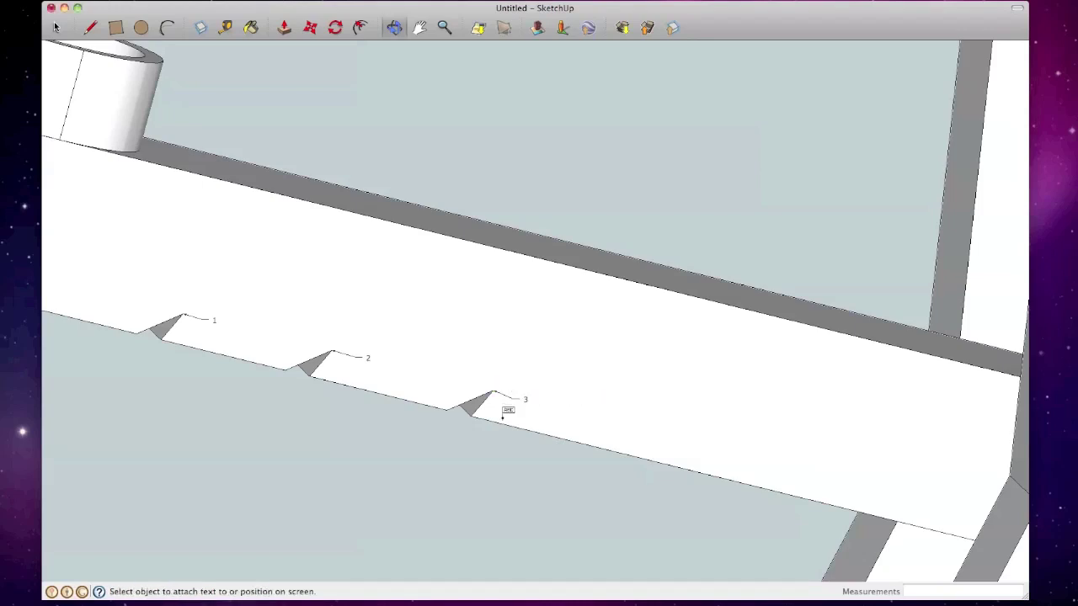
# - Orbit and zoom around the arm and uprights to check the hole and notch labels, ending on an overview
pyautogui.scroll(-5, 494, 396)
pyautogui.scroll(6, 474, 371)
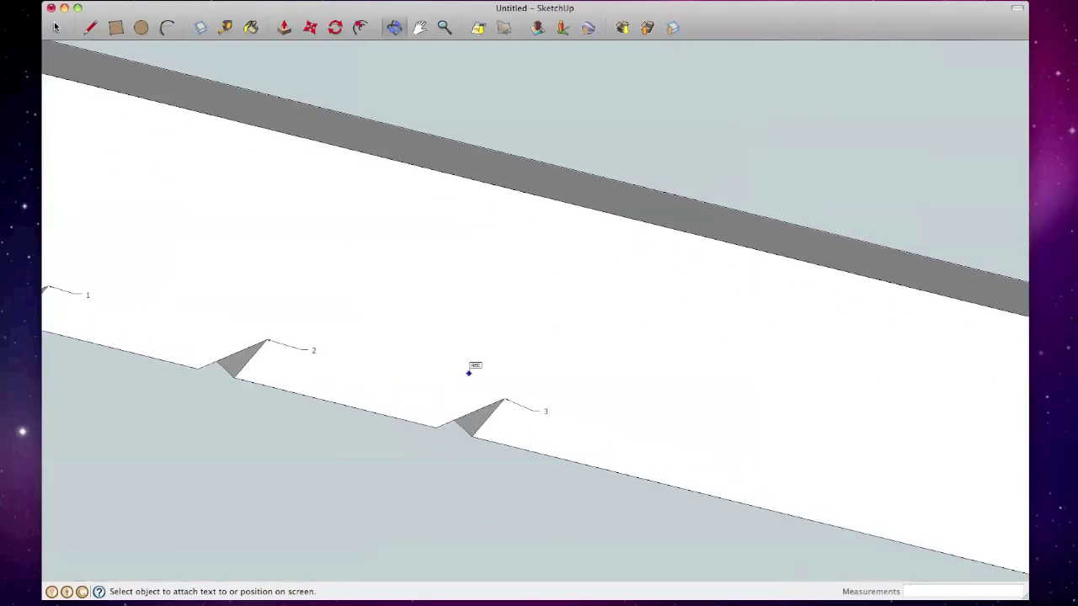
pyautogui.middleClick(365, 417)
pyautogui.moveTo(365, 417); pyautogui.dragTo(642, 421, button='middle')
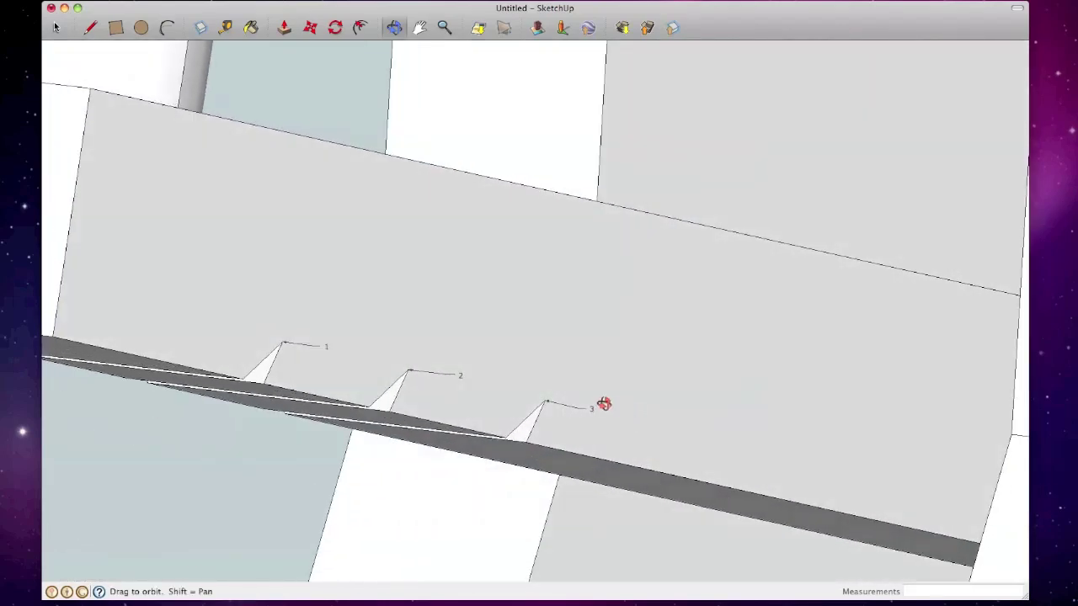
pyautogui.moveTo(415, 359); pyautogui.dragTo(267, 409, button='middle')
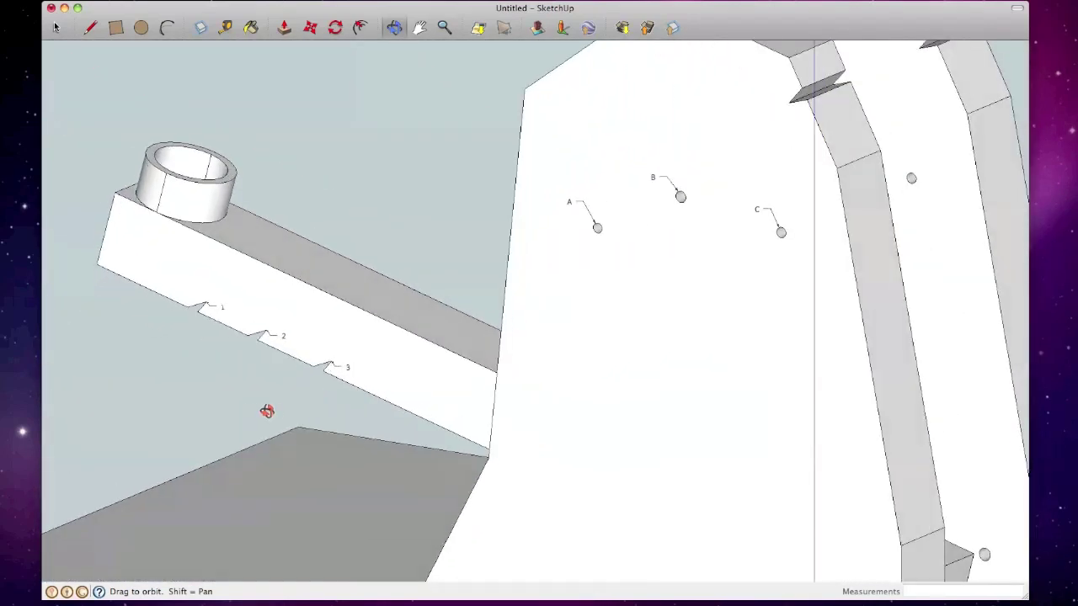
pyautogui.moveTo(417, 424); pyautogui.dragTo(414, 459, button='middle')
pyautogui.scroll(-4, 414, 458)
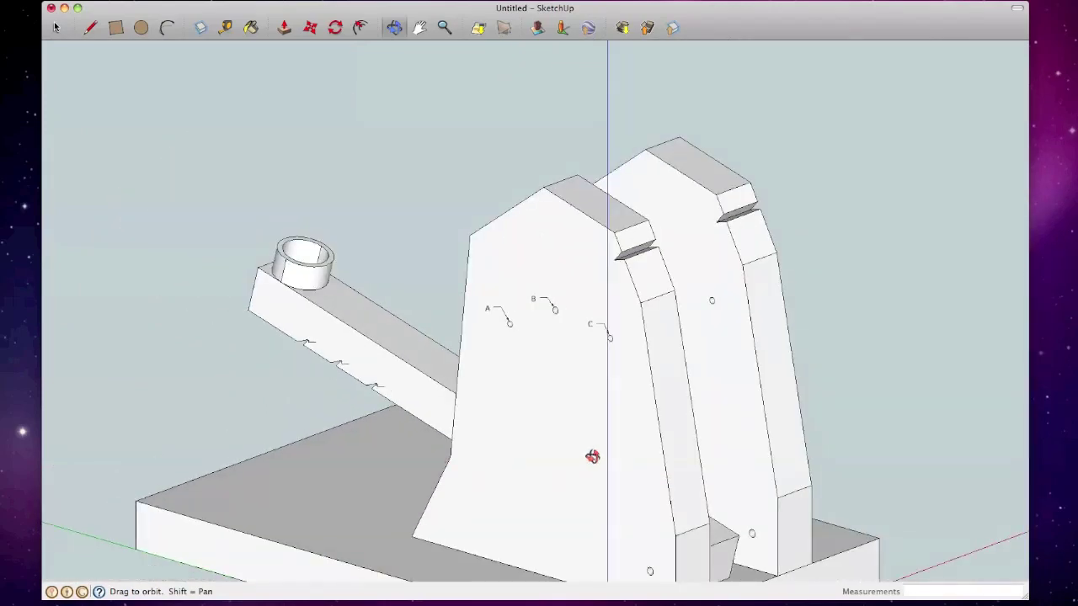
pyautogui.moveTo(584, 455); pyautogui.dragTo(697, 494, button='middle')
pyautogui.scroll(-2, 733, 414)
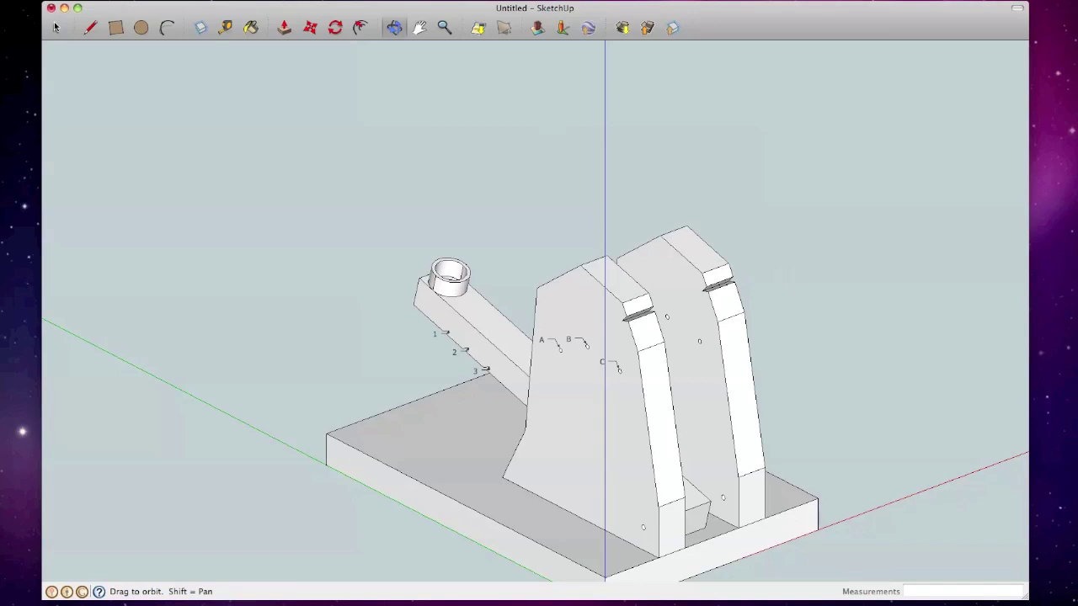
# - Choose File > Export > 2D Graphic for the current catapult view
pyautogui.click(53, 0)
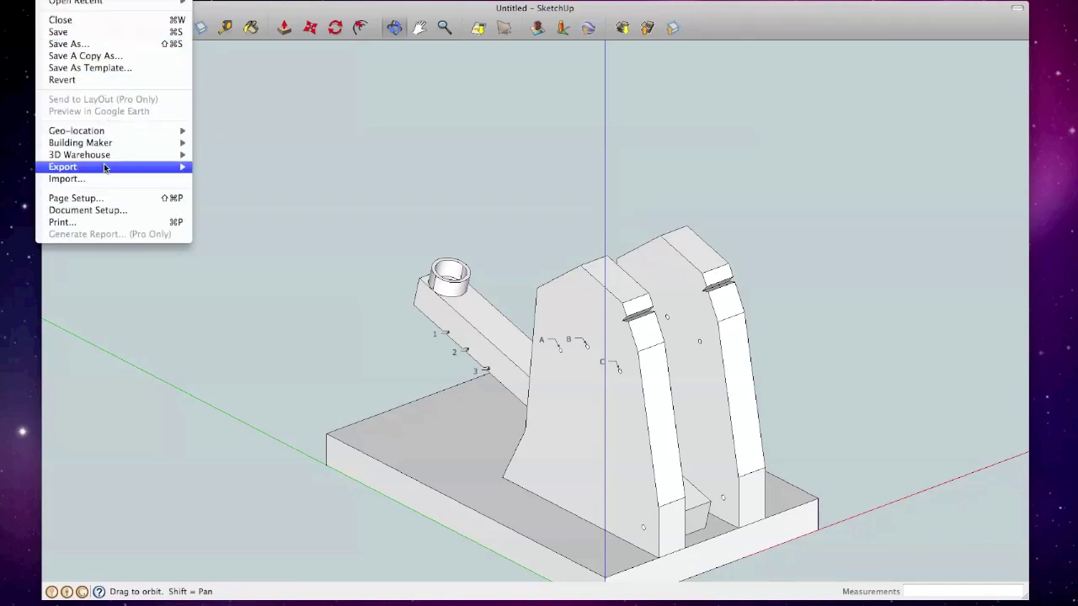
pyautogui.moveTo(104, 167)
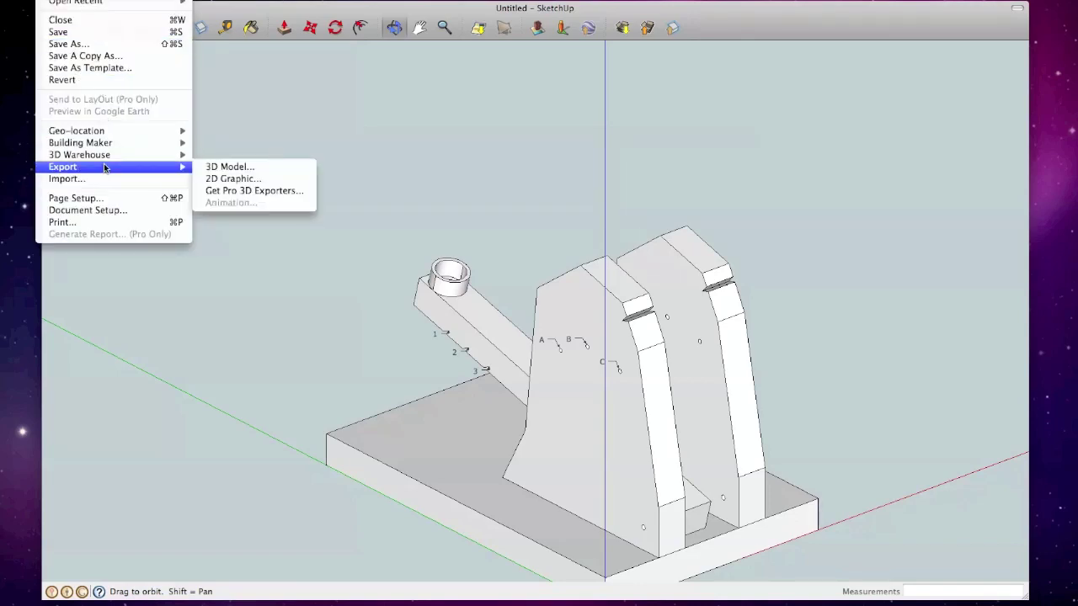
pyautogui.click(244, 178)
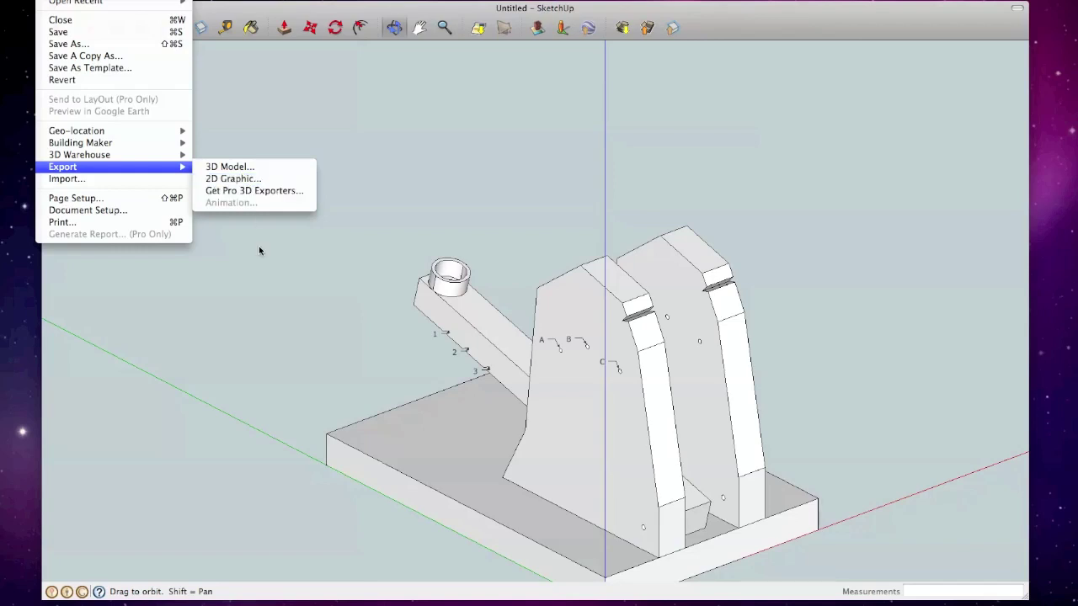